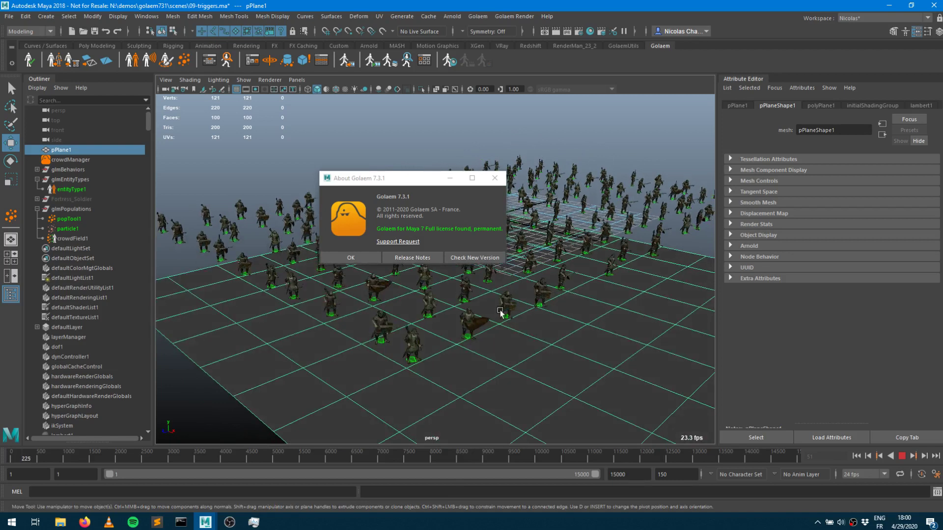
- Dismiss the About Golaem window and stop the running crowd simulation
middle_click_drag(571, 288, 575, 276, "alt")
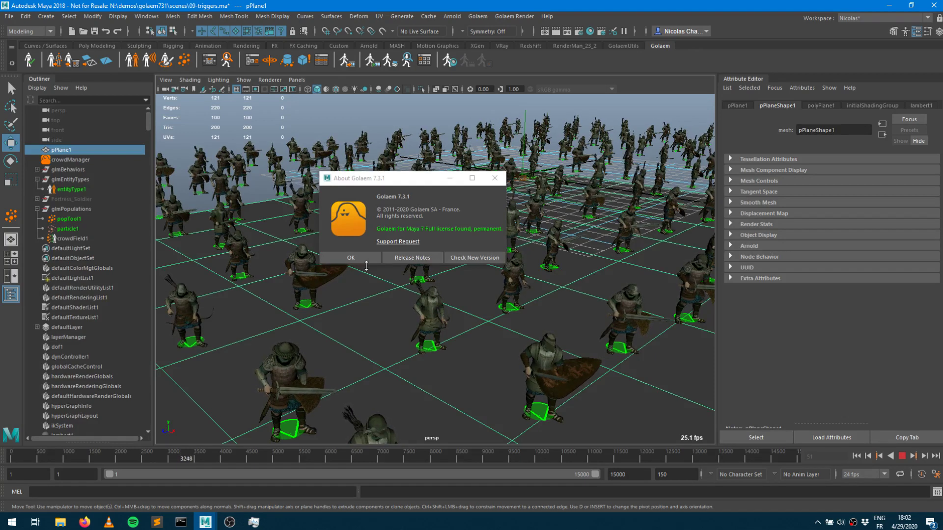
left_click(333, 258)
mouse_move(549, 286)
left_mouse_down("alt")
mouse_move(500, 284)
mouse_move(542, 290)
left_mouse_up("alt")
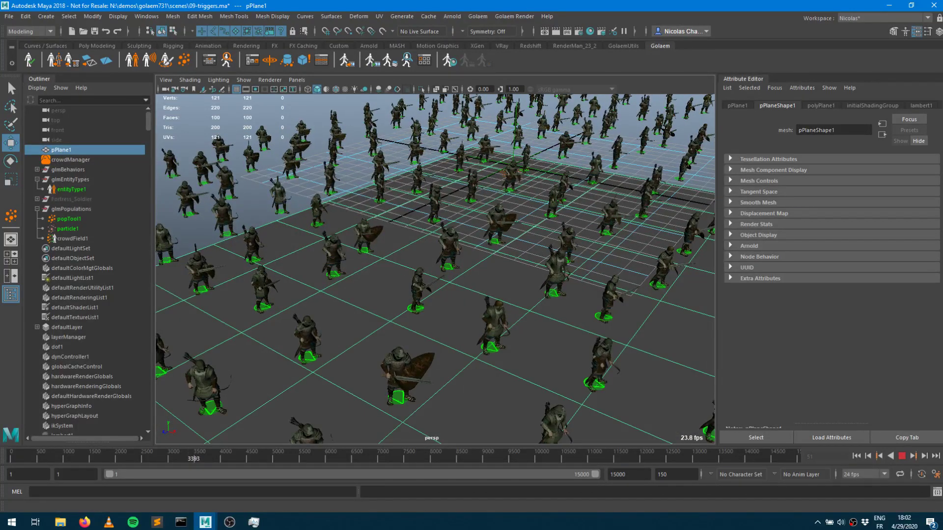
left_click(903, 456)
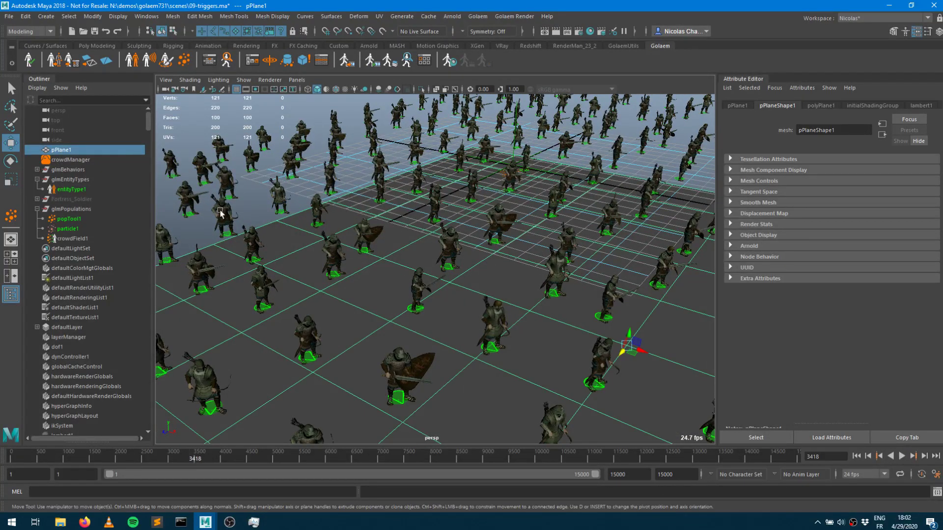
- Open the attributes of entityType1 and examine the sword and bow soldiers up close in the viewport
left_click(71, 191)
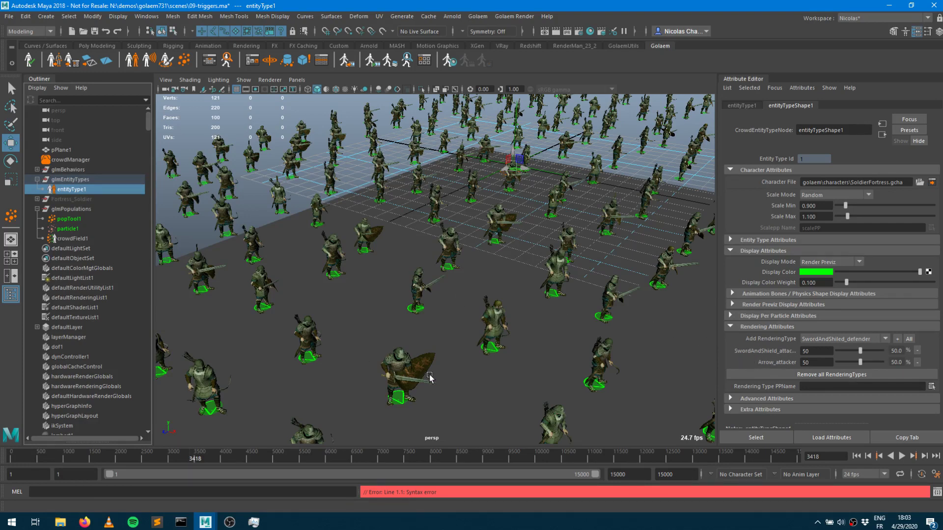
left_click_drag(443, 394, 448, 387, "alt")
right_click_drag(448, 387, 503, 251, "alt")
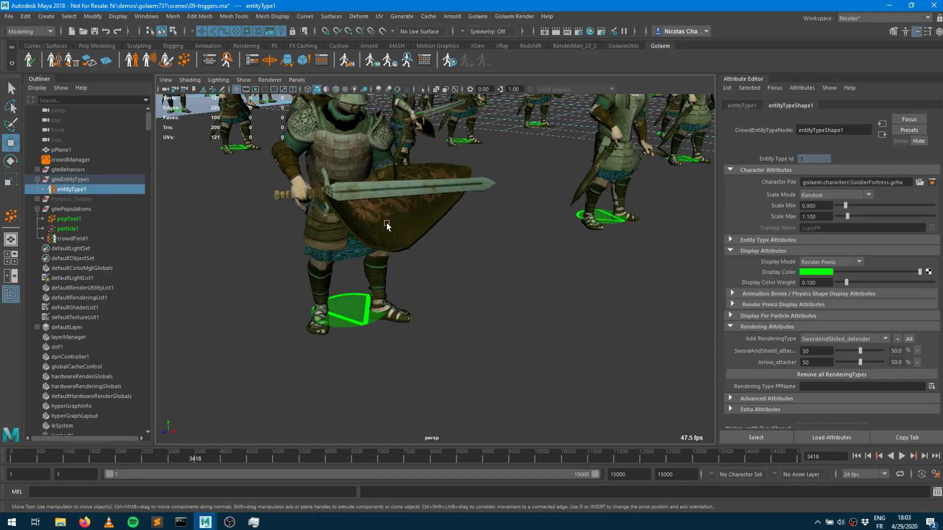
middle_click_drag(579, 176, 523, 218, "alt")
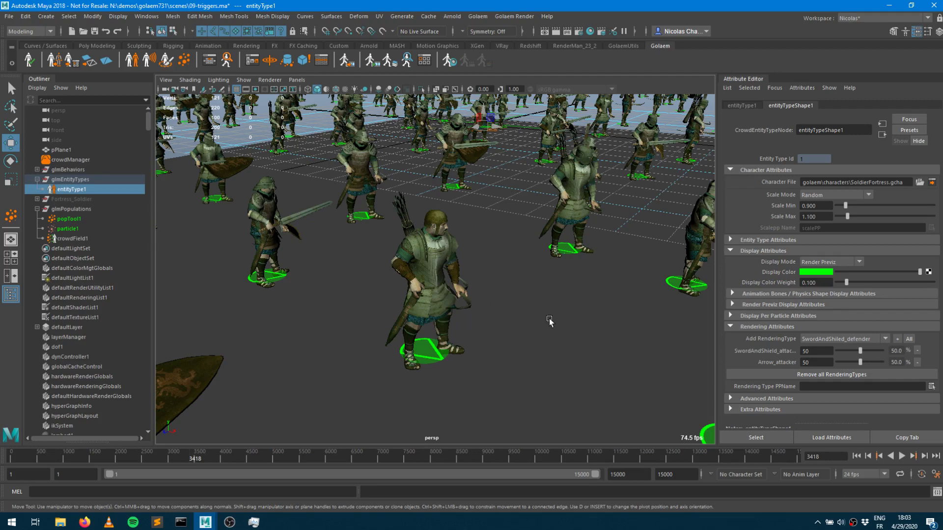
left_click_drag(479, 293, 472, 294, "alt")
right_click_drag(473, 294, 461, 276, "alt")
left_click_drag(461, 276, 501, 294, "alt")
middle_click_drag(634, 331, 547, 288, "alt")
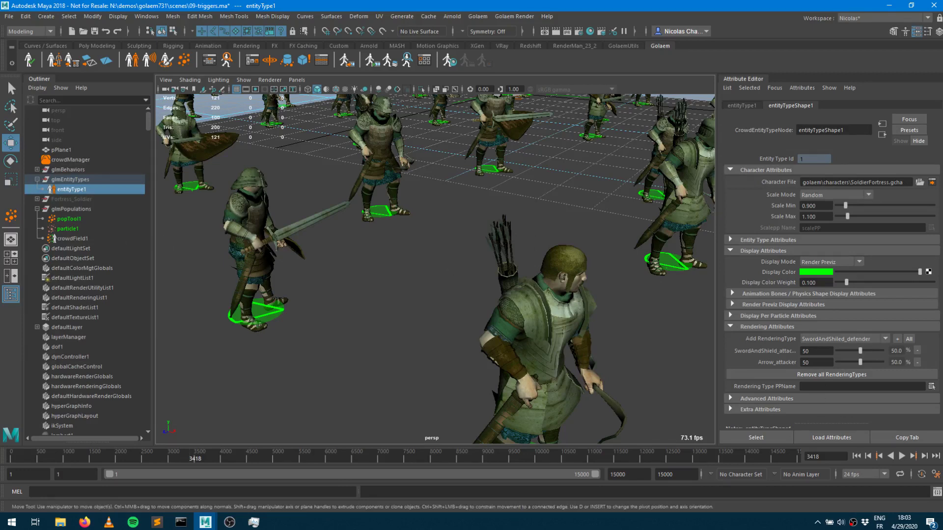
- Open the attributes of popTool1 and examine the whole placed population in the viewport
left_click(67, 219)
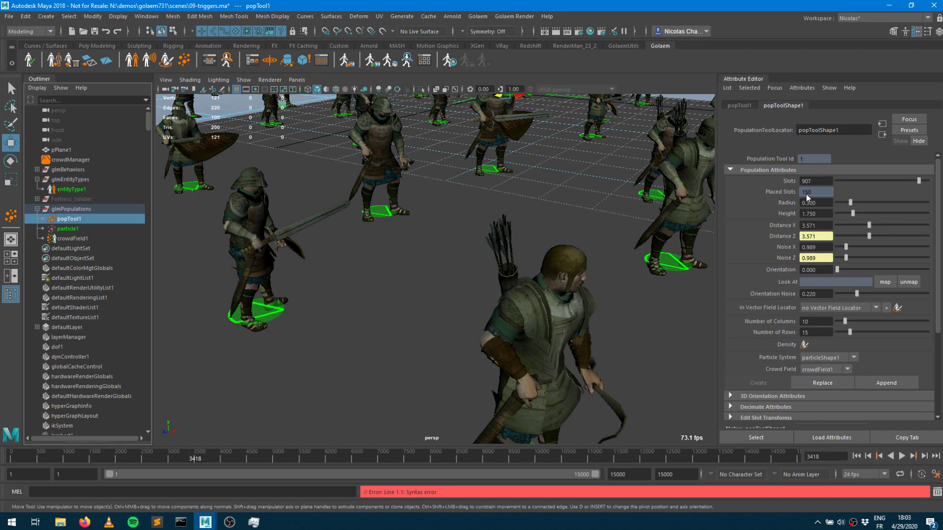
right_click_drag(672, 275, 388, 253, "alt")
left_click_drag(388, 253, 438, 257, "alt")
right_click_drag(437, 256, 563, 253, "alt")
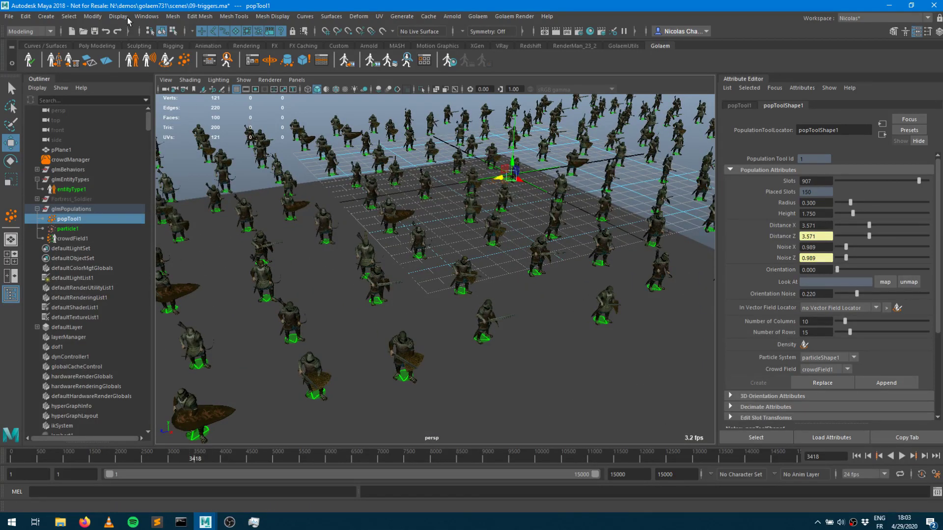
- Inspect beMotionShape1's motion attributes in the Golaem Behavior Editor, then play and stop the simulation
left_click(210, 61)
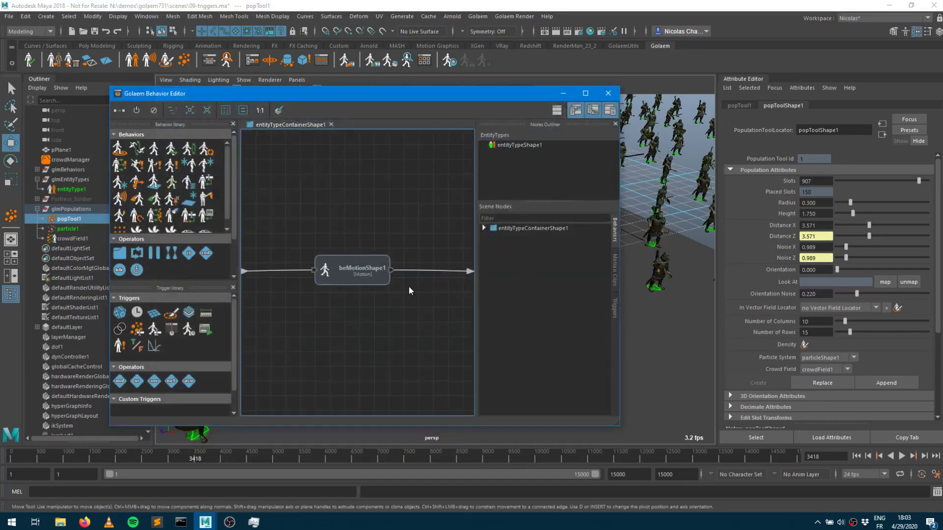
left_click(347, 281)
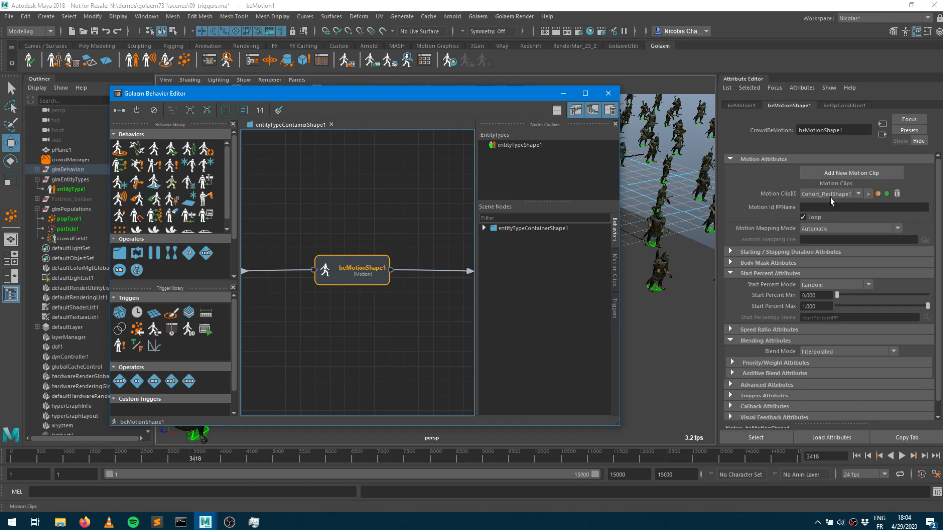
left_click(564, 93)
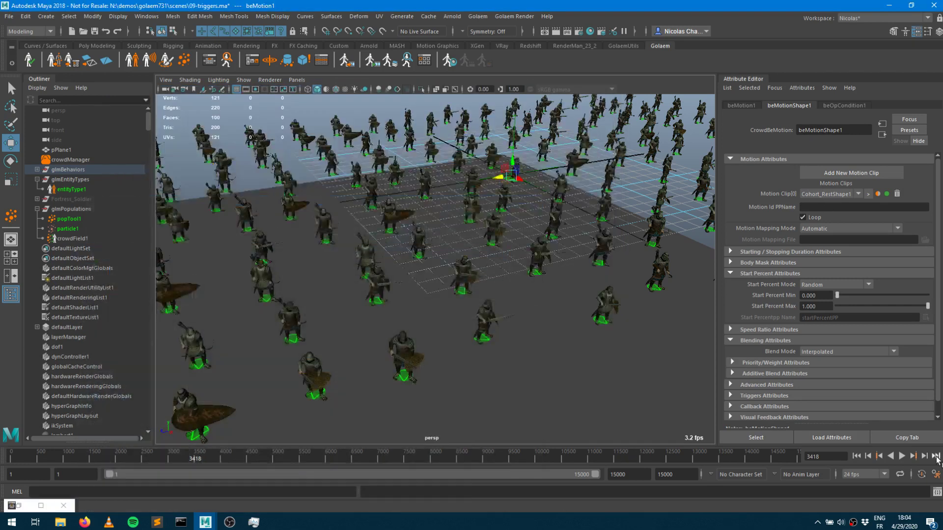
left_click(902, 456)
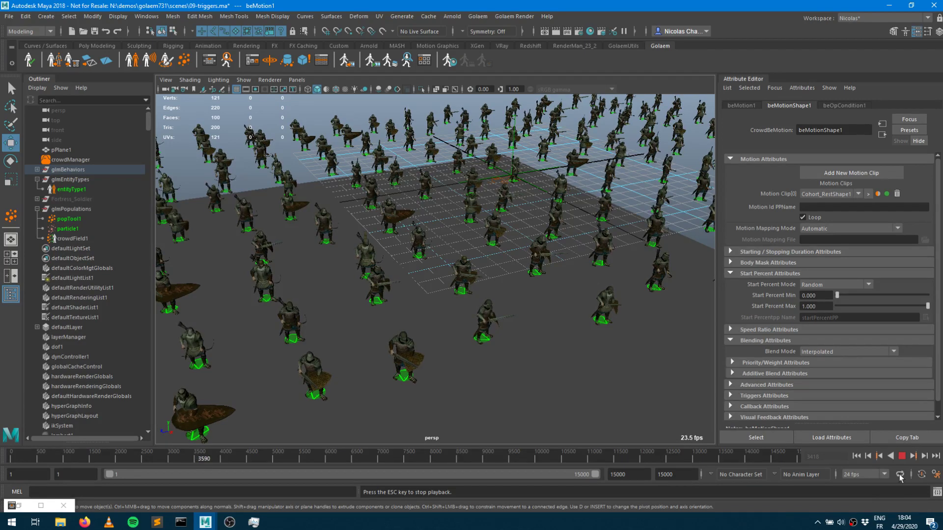
left_click(903, 455)
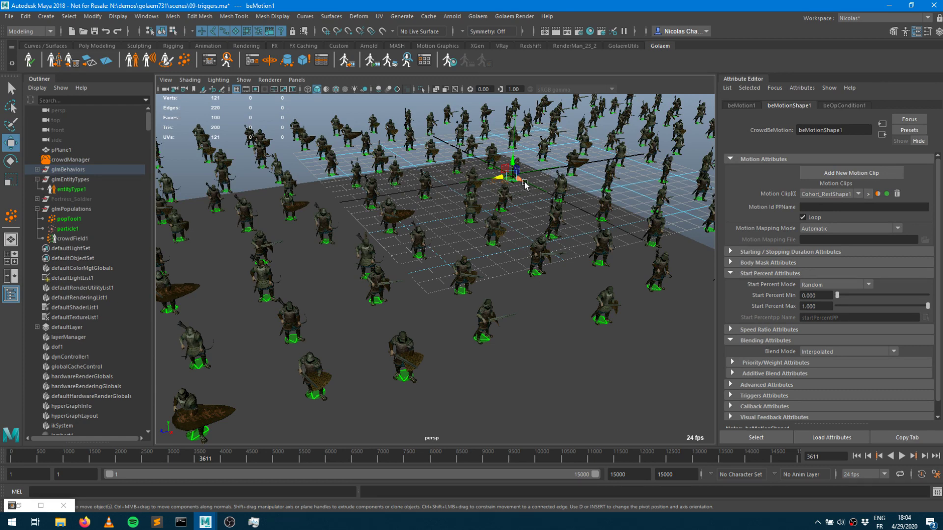
- Reopen the Behavior Editor and show beMotionShape1's start and stop triggers in an enlarged Trigger Editor
left_click(210, 61)
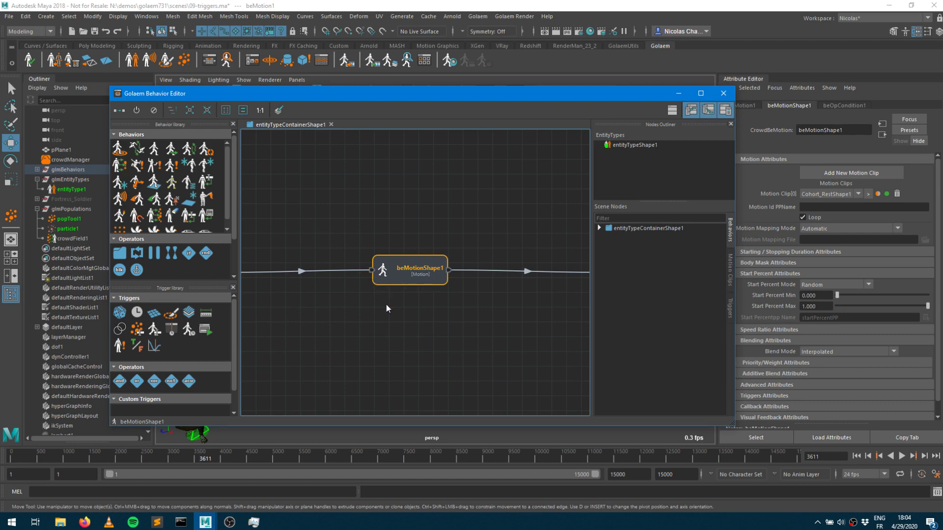
scroll(386, 304, "up", 3)
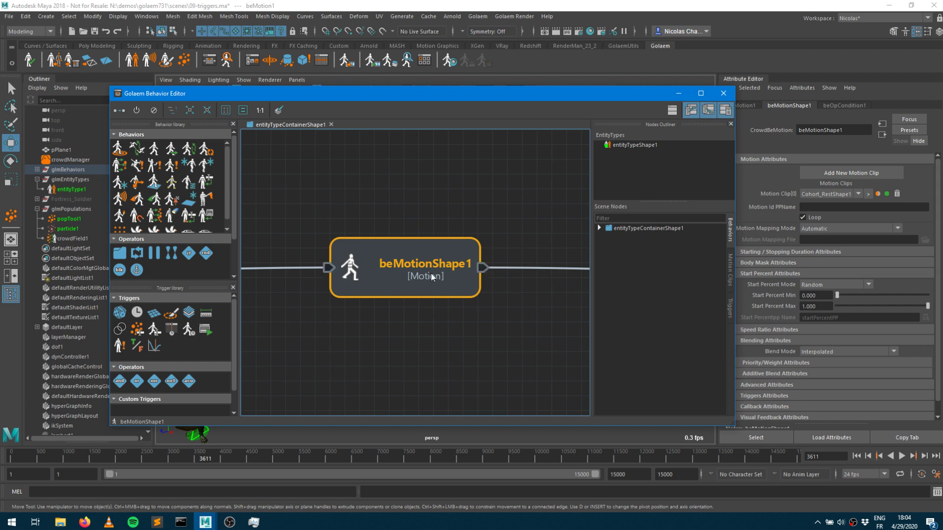
left_click(328, 269)
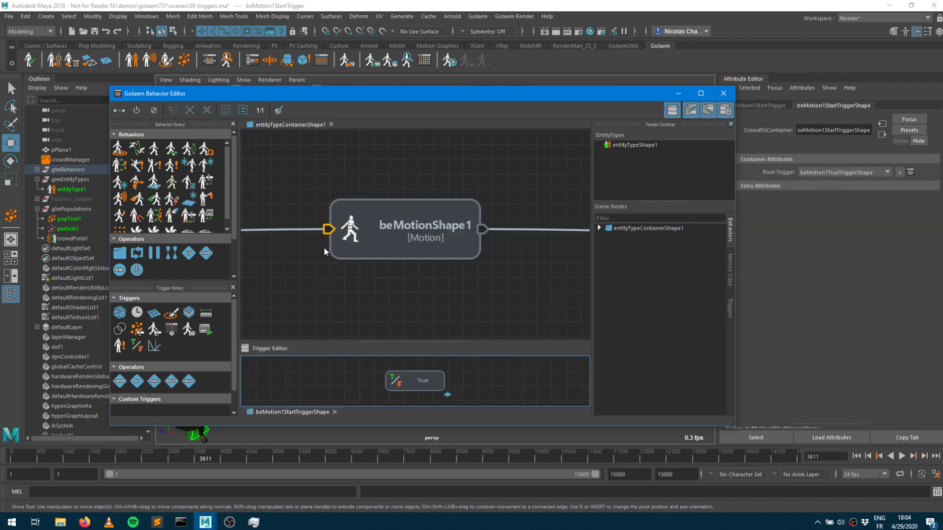
left_click_drag(393, 340, 389, 304)
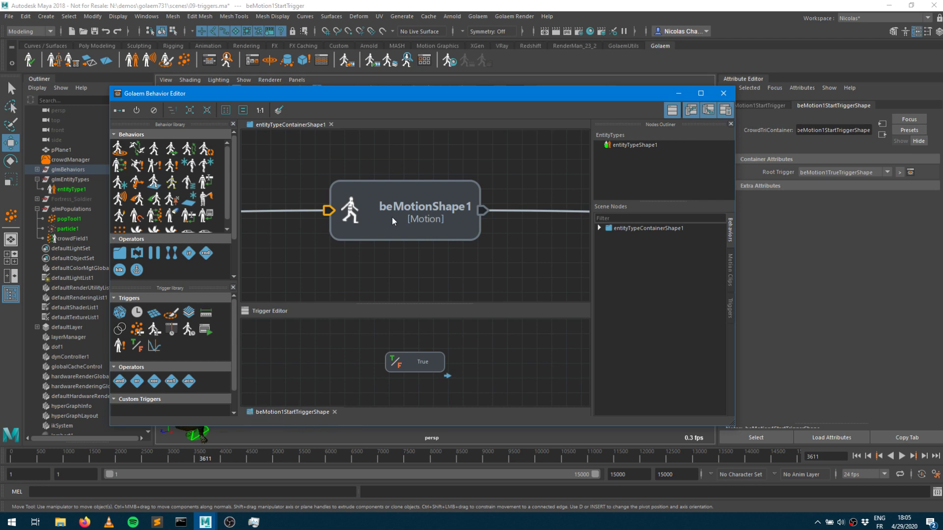
left_click(483, 211)
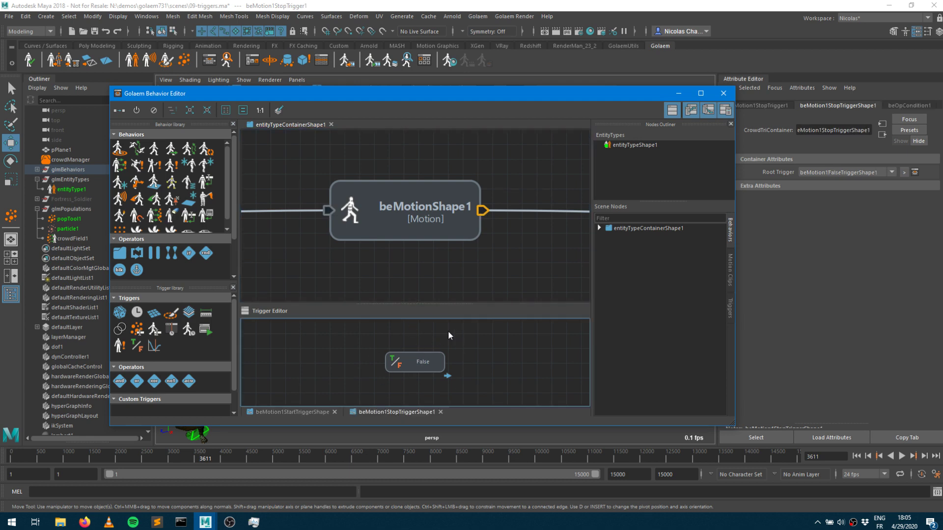
- Inspect the attributes of the True start trigger and the False stop trigger of beMotionShape1
left_click(327, 212)
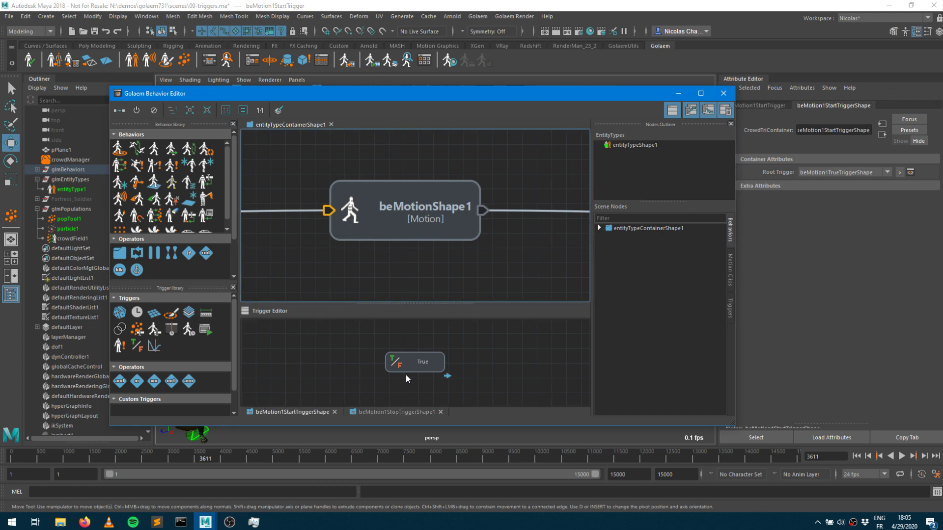
left_click(418, 352)
left_click_drag(419, 352, 394, 336)
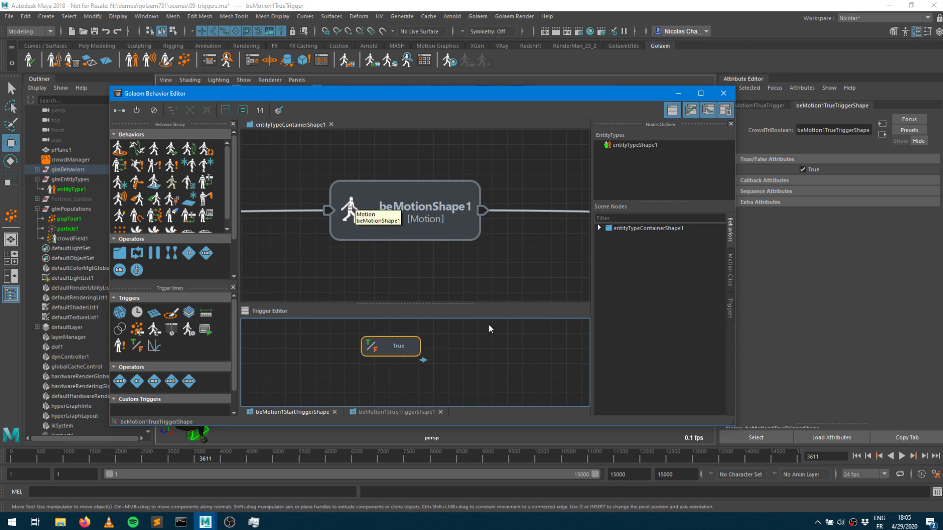
left_click(482, 212)
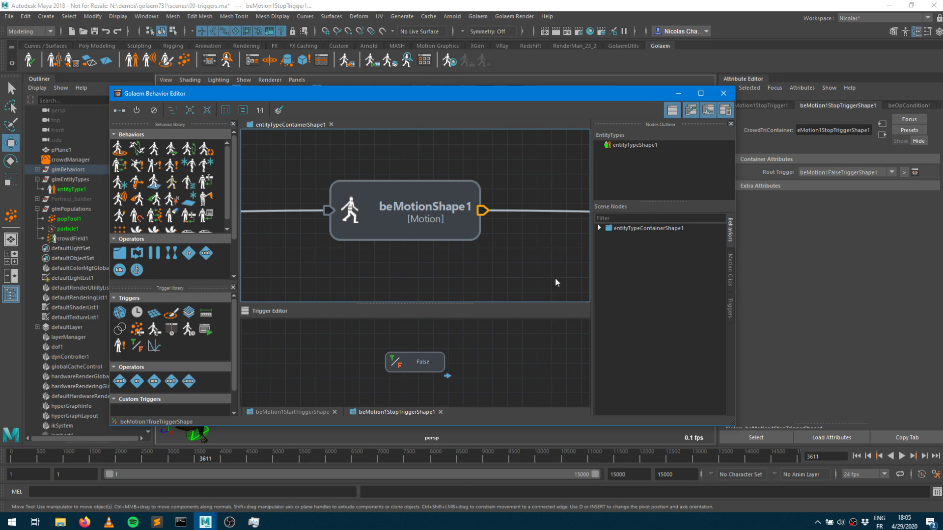
left_click(423, 368)
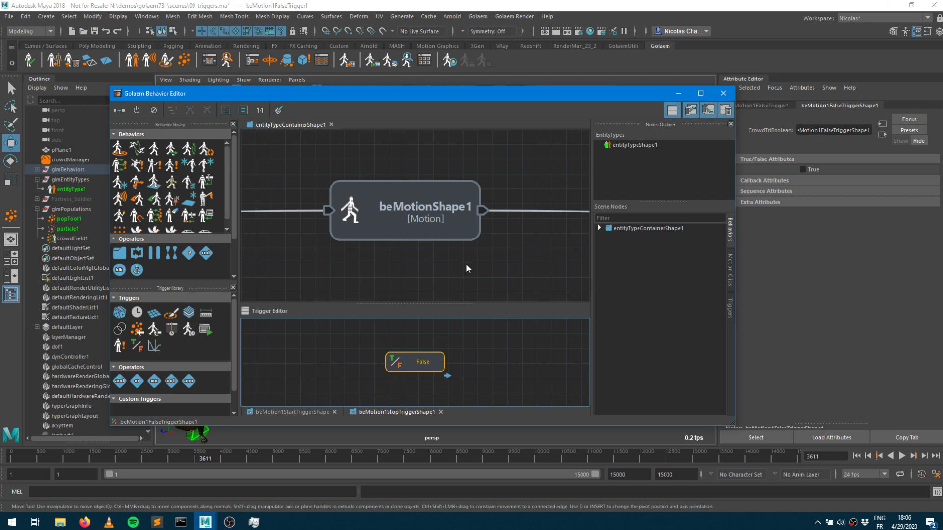
- Add a second Motion behavior after beMotionShape1 in the graph and load Cohort_Walk.gmo as its motion file
left_click_drag(376, 201, 295, 195)
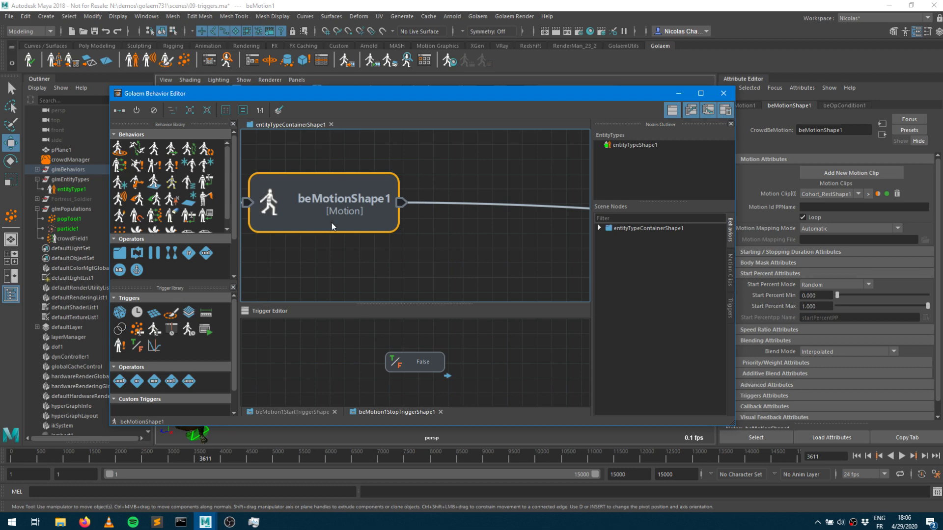
left_click_drag(168, 154, 491, 217)
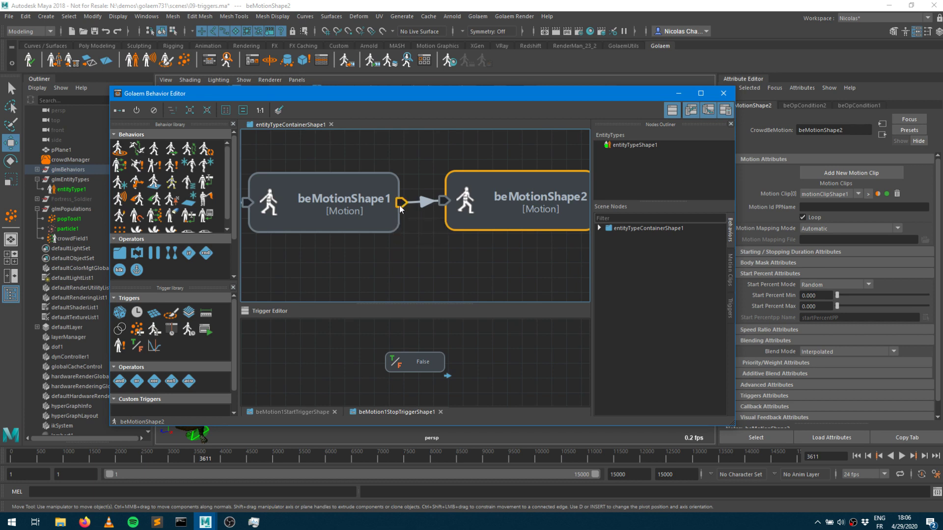
double_click(493, 219)
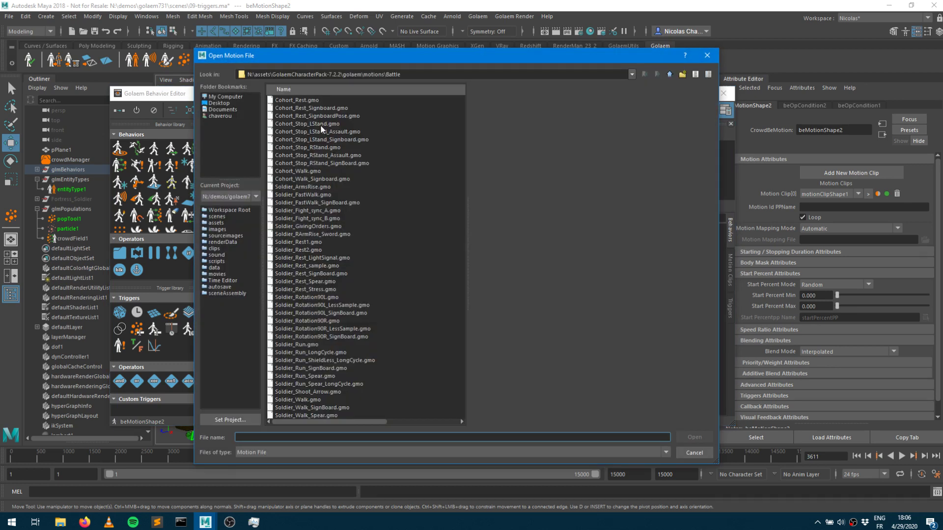
double_click(308, 171)
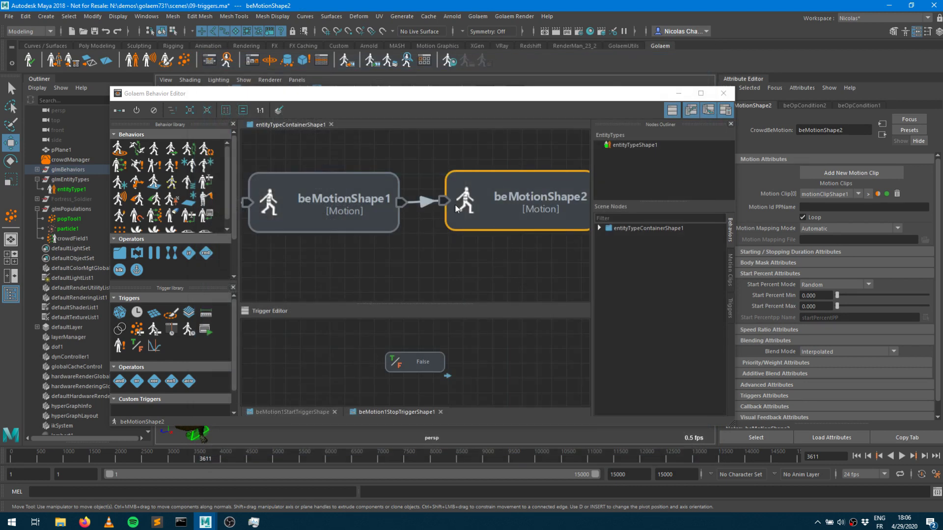
left_click(451, 237)
scroll(440, 256, "down", 2)
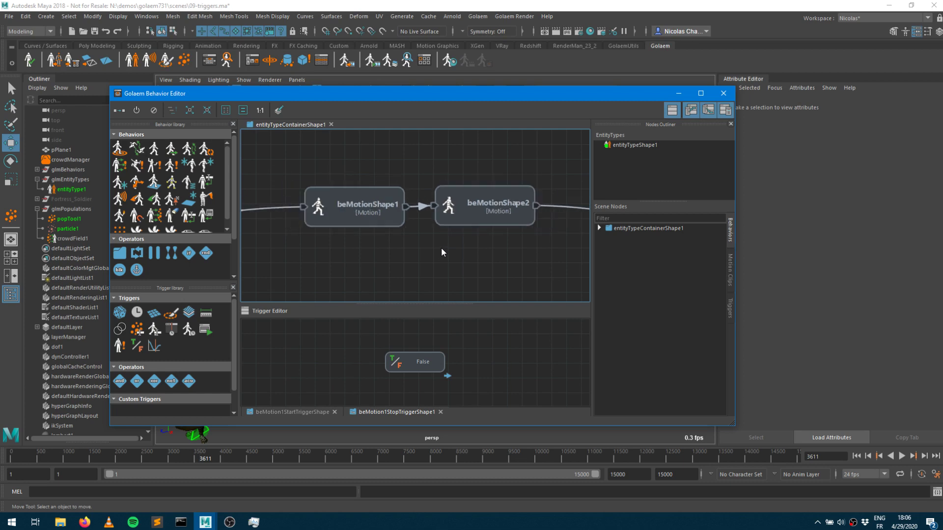
scroll(500, 191, "down", 1)
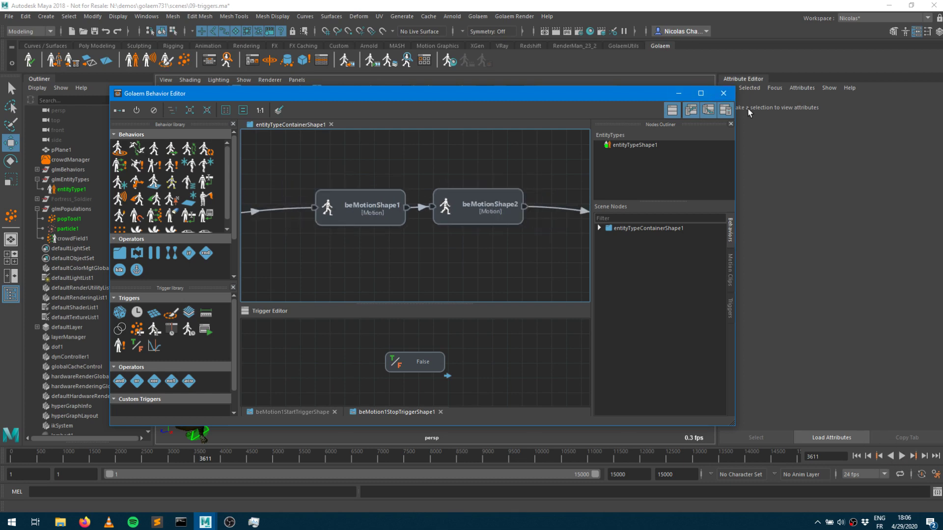
- Minimize the Behavior Editor, rewind to the first frame, and play the simulation briefly before stopping it
left_click(679, 93)
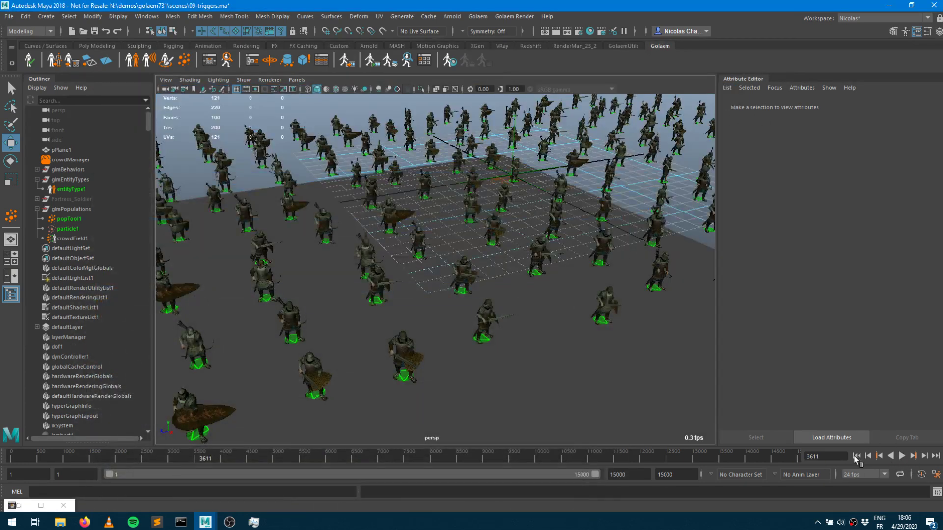
left_click(857, 456)
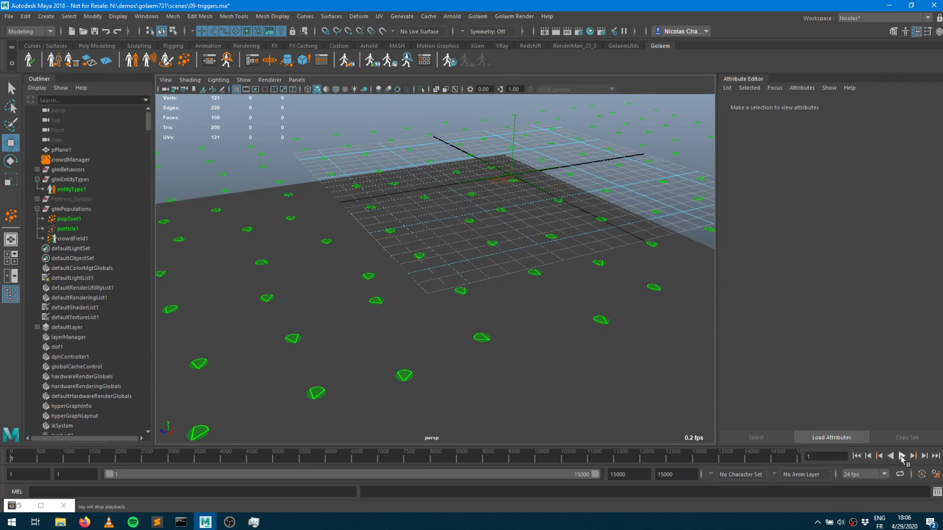
left_click(903, 456)
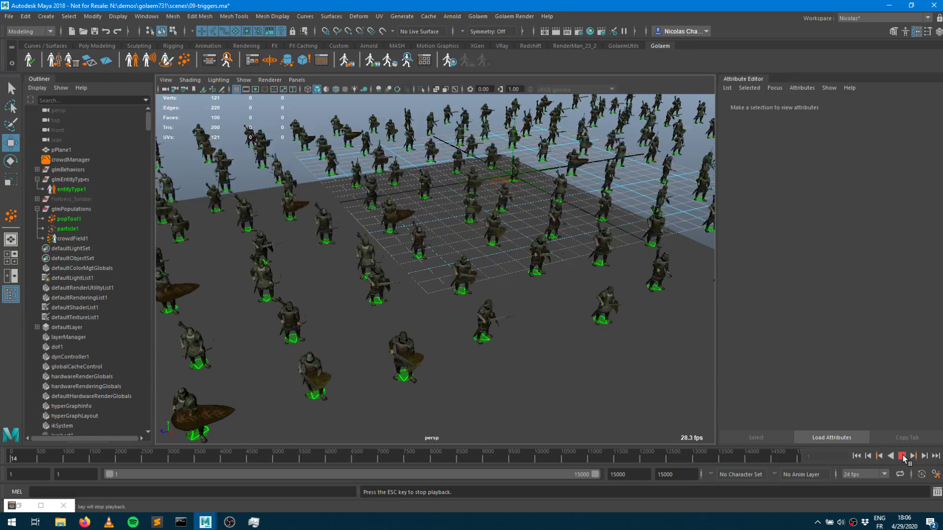
left_click(902, 456)
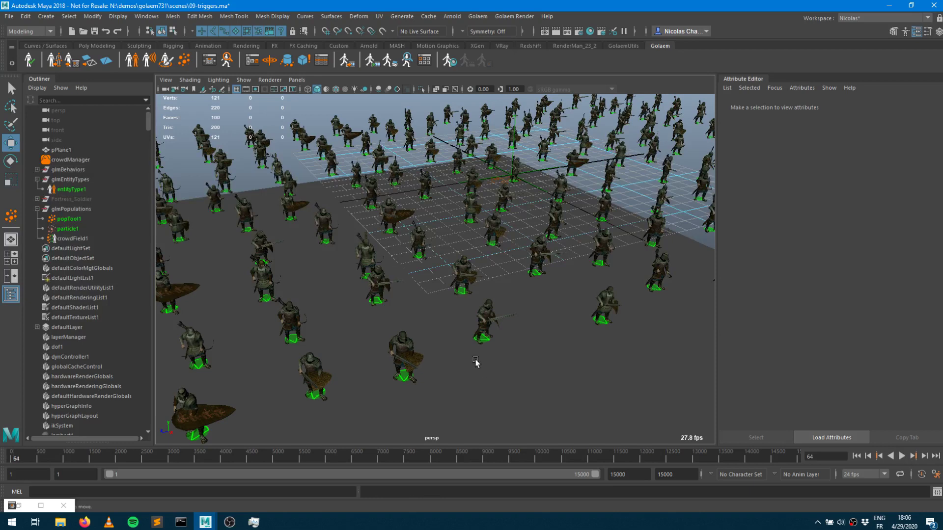
- Select a foreground sword soldier and check its active behavior in Crowd Visual Feedback and the Behavior Editor
left_click(490, 316)
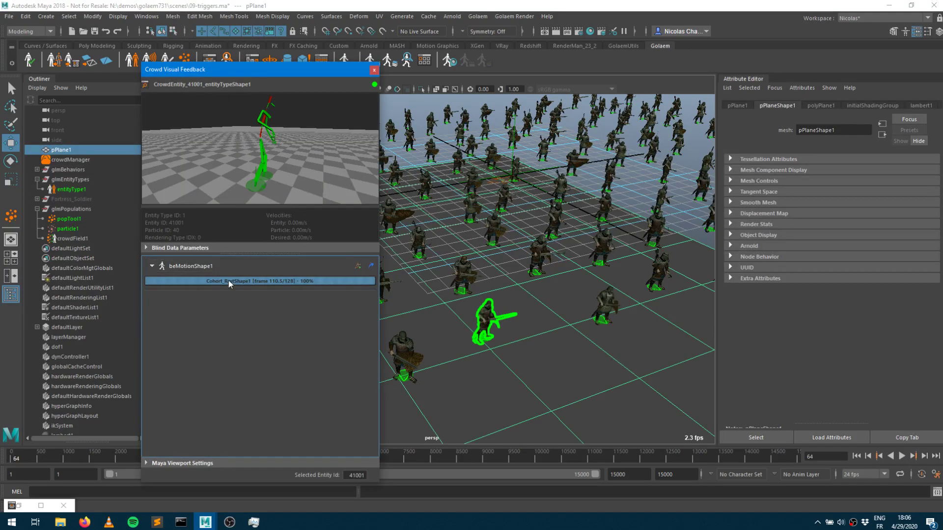
left_click(209, 59)
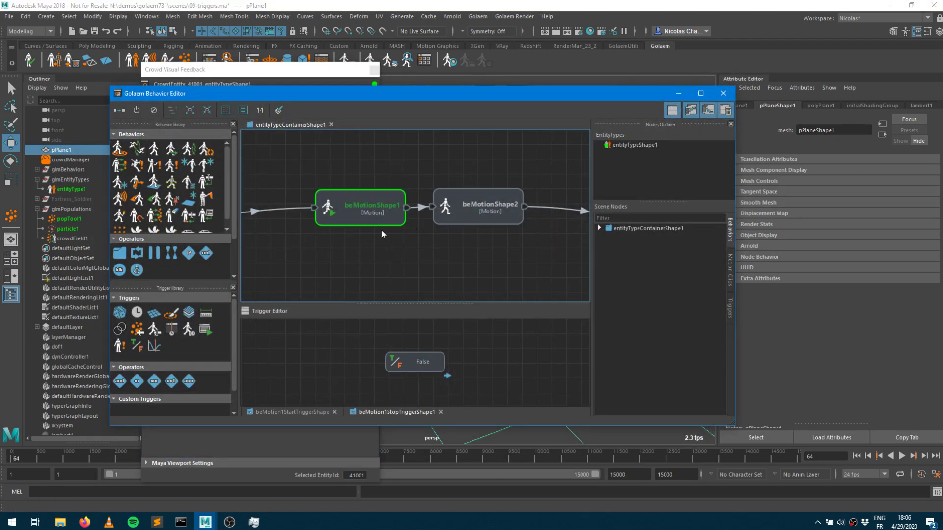
- Play the simulation briefly with the behavior graph open to check which Motion behavior is active, and stop playback
left_click(903, 456)
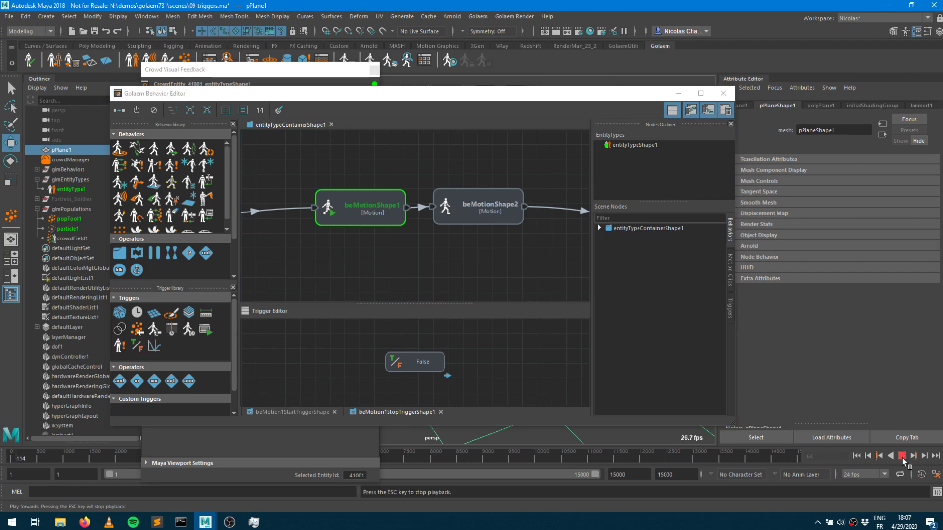
left_click(903, 458)
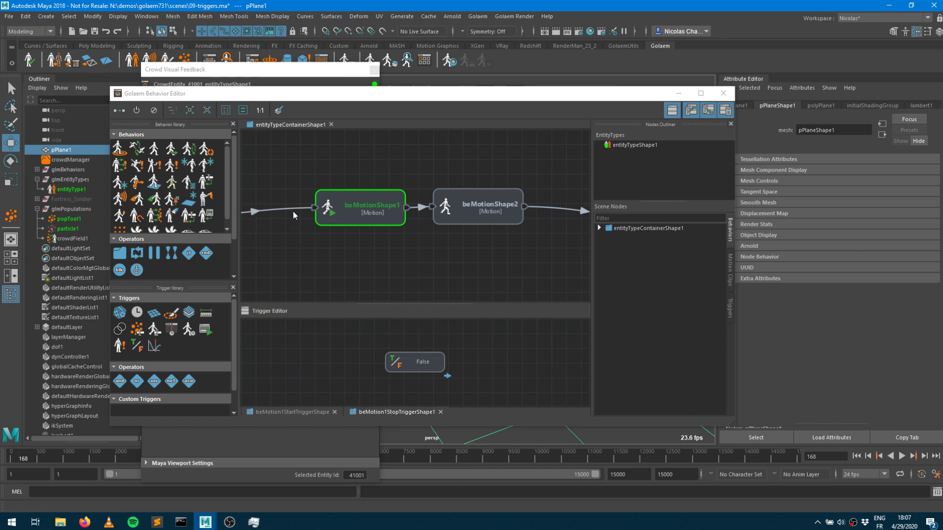
- Move the graph's start and end nodes closer to the two connected Motion behaviors
scroll(299, 253, "down", 3)
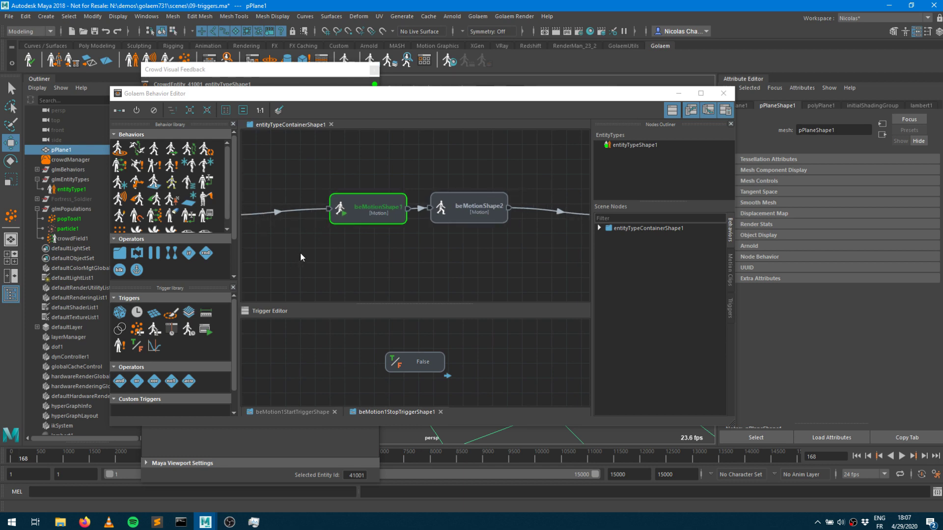
left_click(260, 217)
left_click_drag(259, 219, 272, 221)
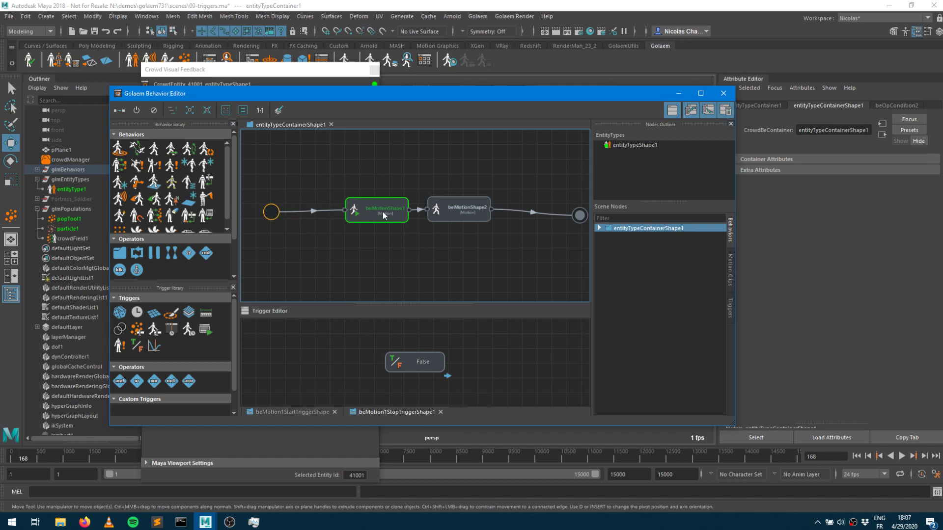
left_click_drag(578, 215, 551, 213)
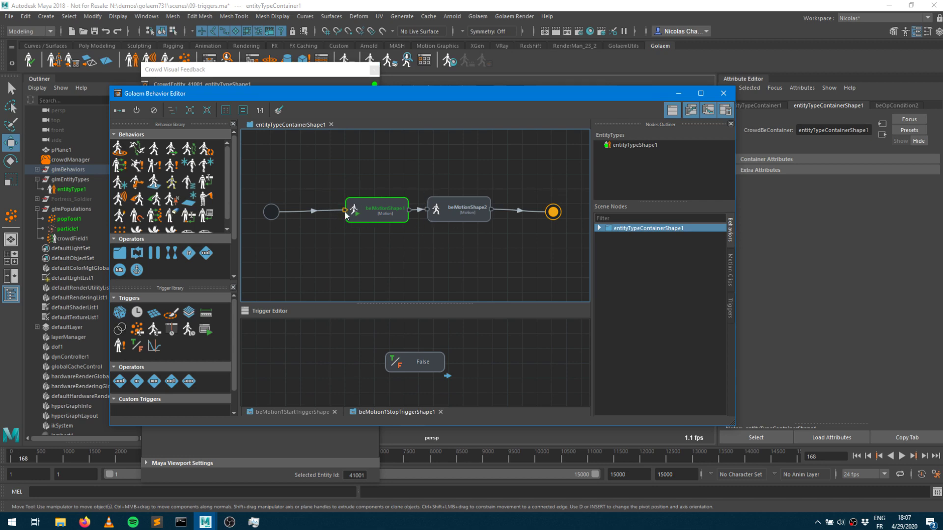
scroll(293, 203, "up", 3)
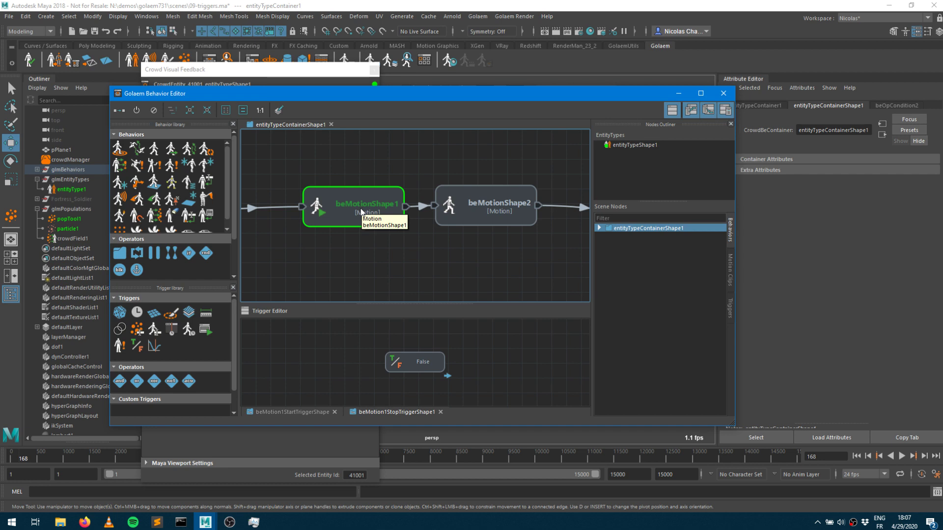
- Enlarge the Trigger Editor, rewind to the first frame, and keep only the stop trigger container of beMotionShape1 open
left_click_drag(391, 304, 389, 244)
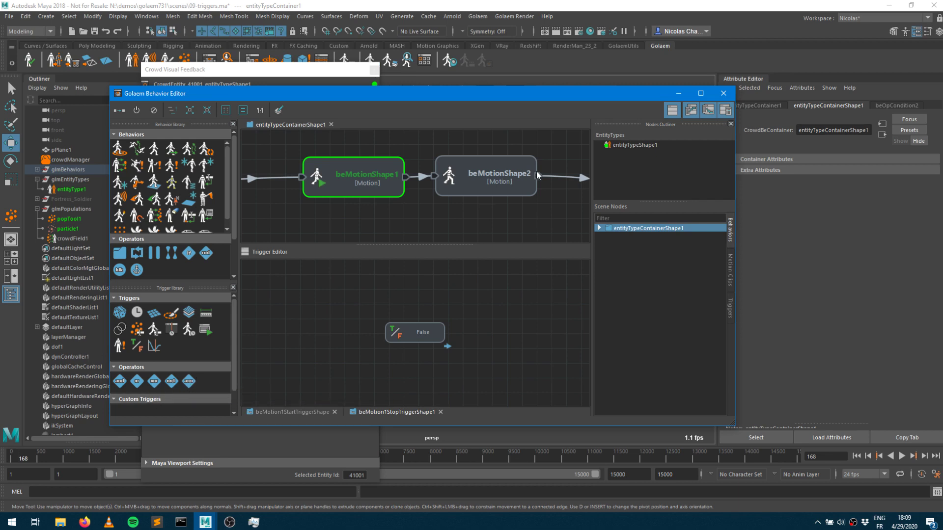
mouse_move(518, 99)
left_mouse_down()
mouse_move(539, 336)
mouse_move(549, 339)
mouse_move(519, 83)
left_mouse_up()
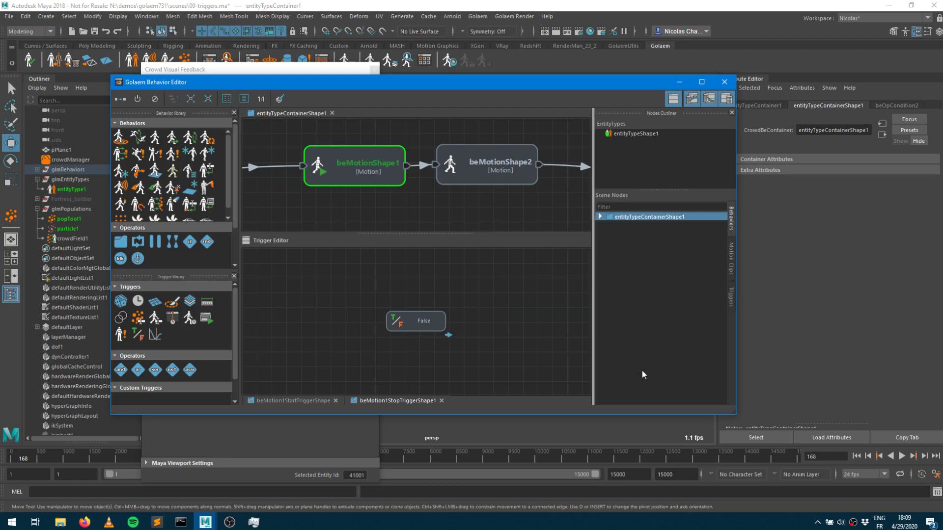
left_click(857, 456)
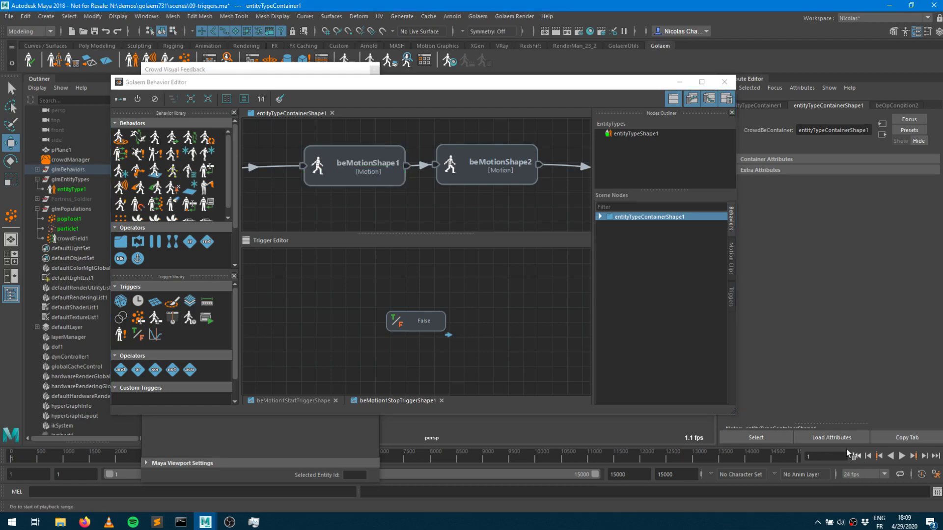
left_click(407, 168)
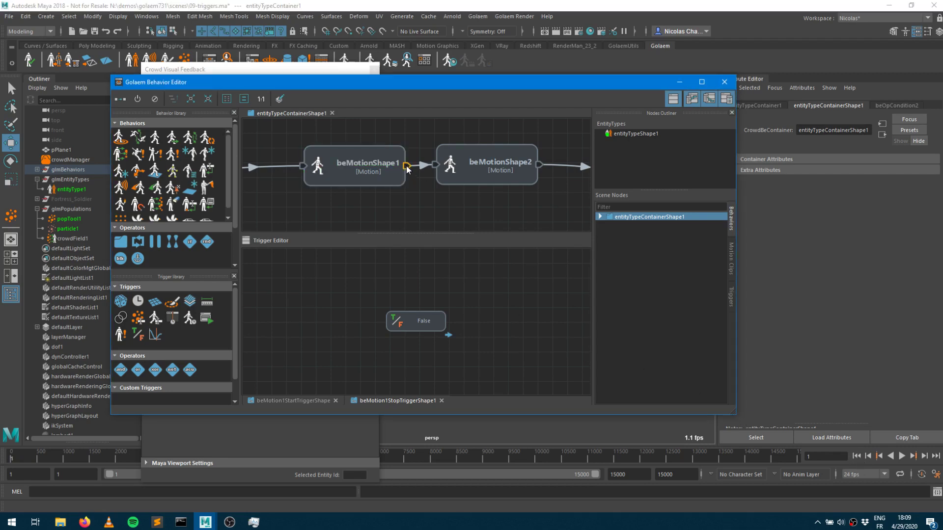
left_click(336, 401)
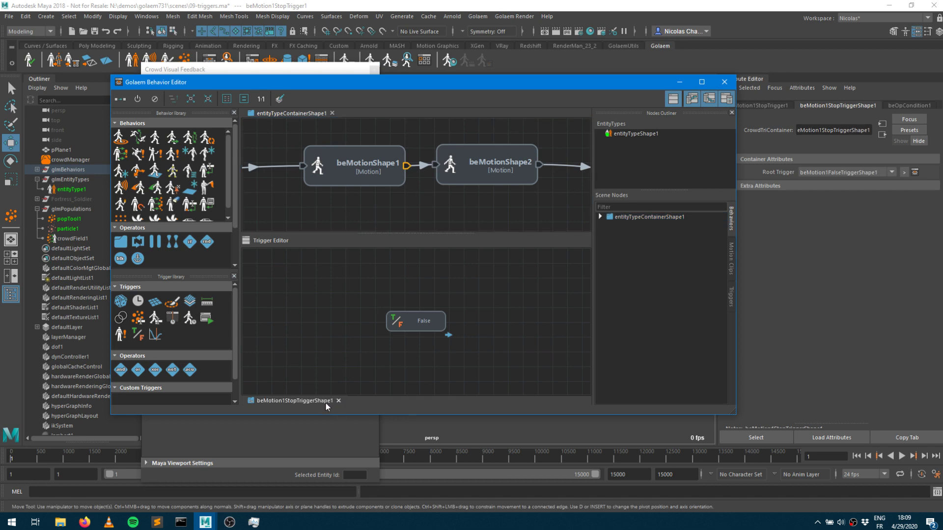
- Add a current frame trigger to the stop trigger container and set it as root instead of the False trigger
left_click_drag(138, 301, 315, 301)
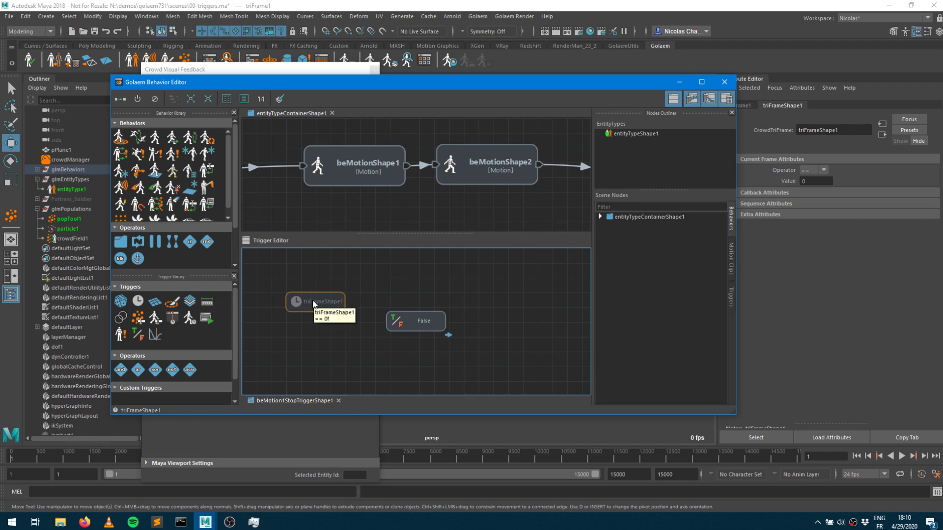
left_click(422, 330)
left_click_drag(423, 328, 456, 338)
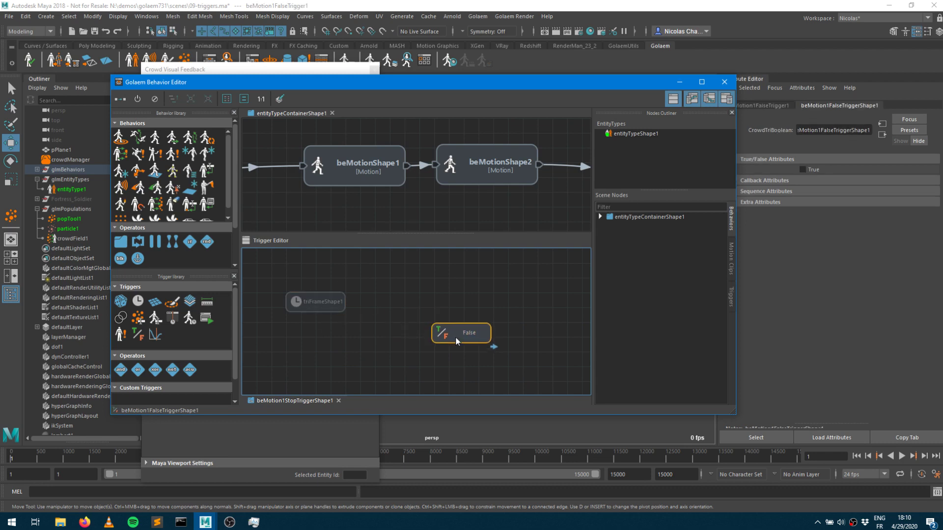
left_click_drag(308, 305, 366, 285)
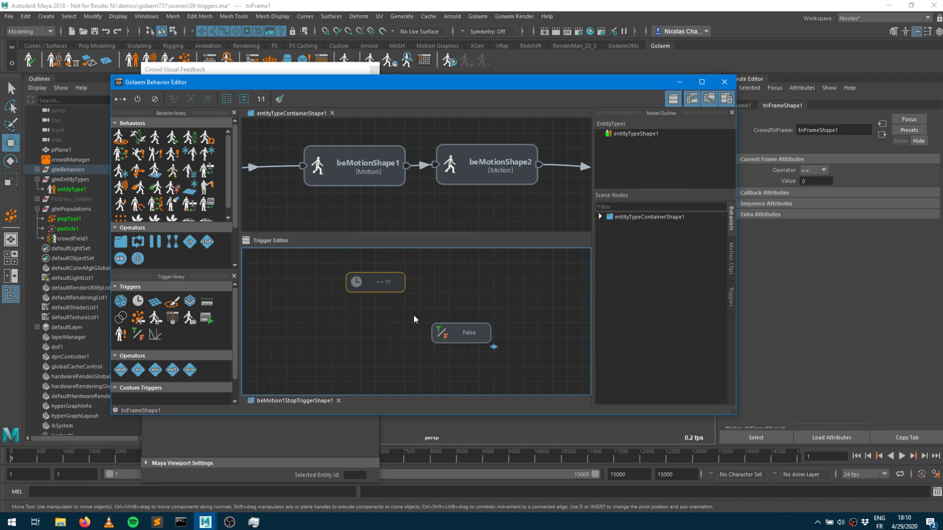
right_click(398, 284)
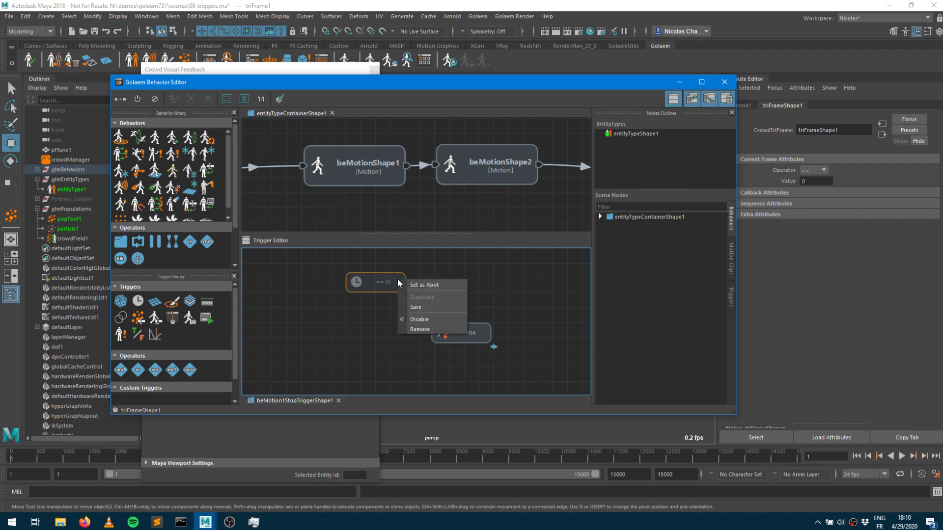
left_click(414, 286)
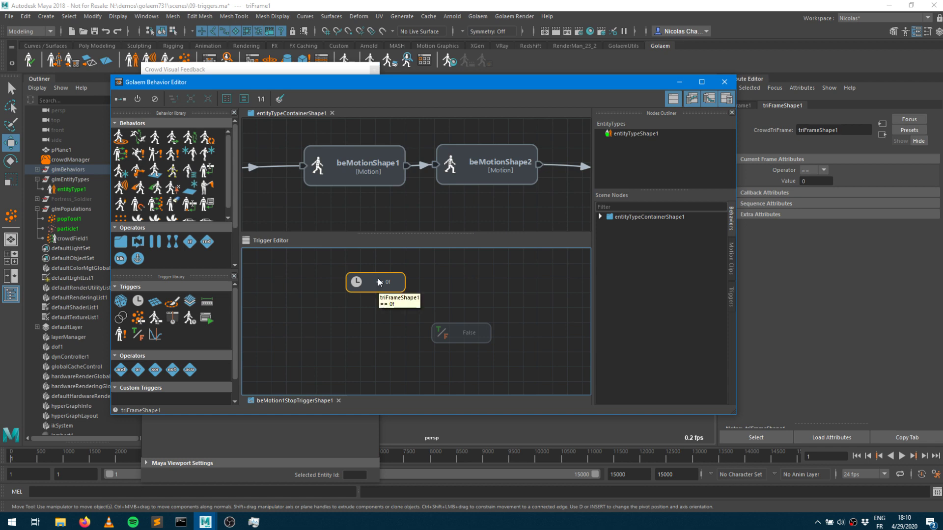
- Set the current frame trigger's value to 50
left_click(811, 170)
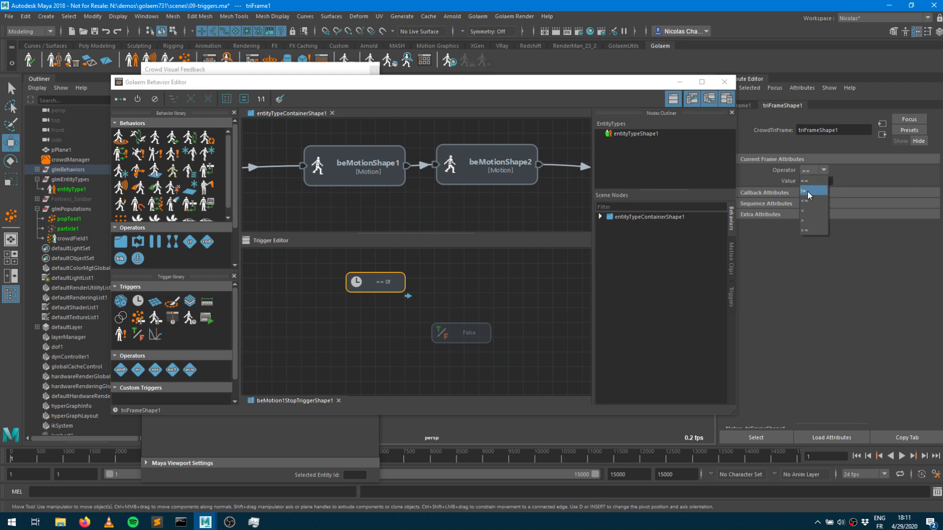
left_click(852, 178)
left_click(806, 182)
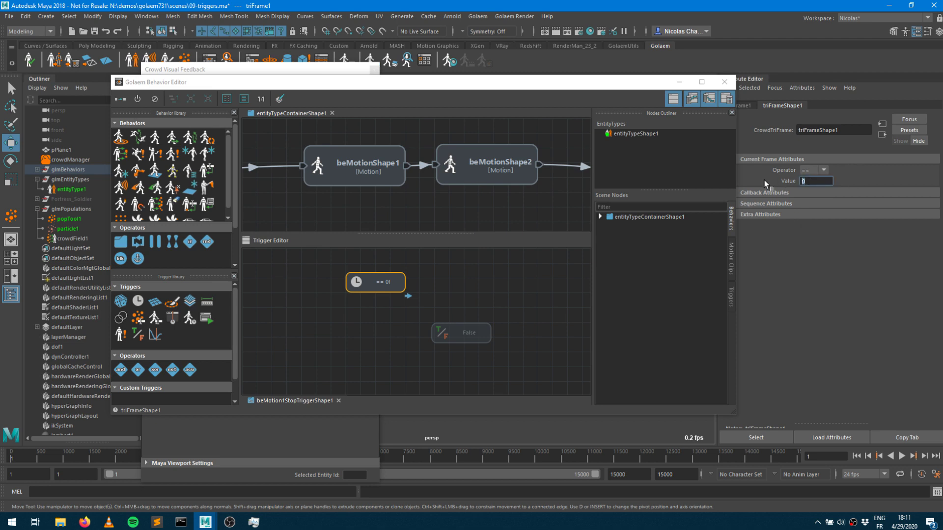
type("50")
key("Tab")
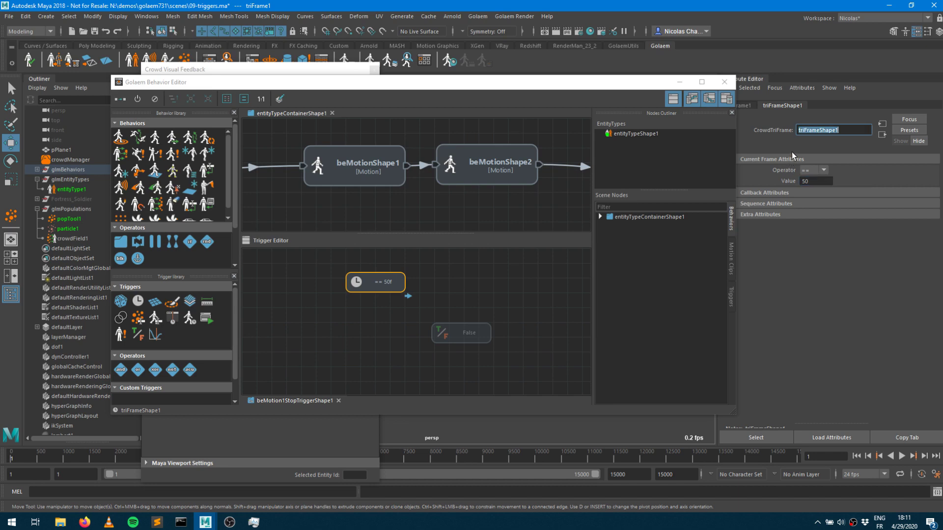
left_click(477, 291)
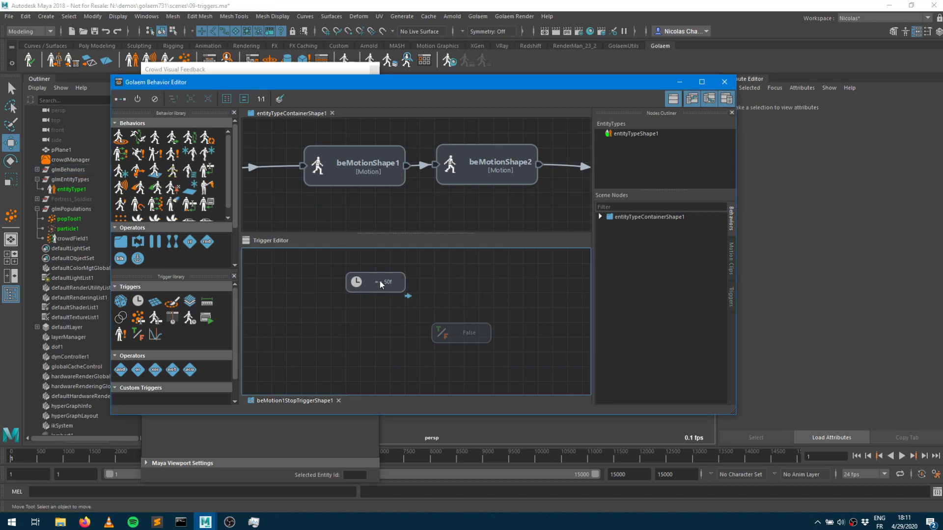
- Rename the transform of the first Motion behavior to rest
left_click(349, 182)
left_click(747, 105)
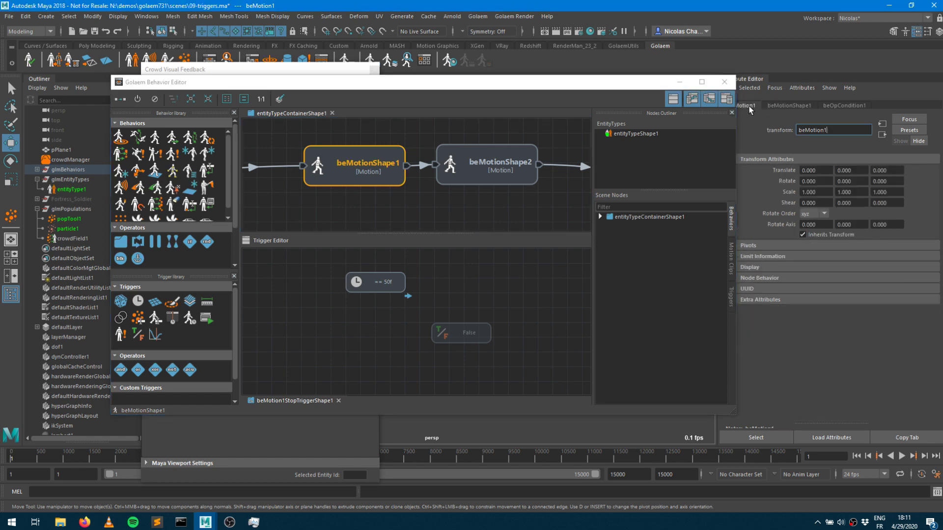
double_click(833, 132)
type("rest")
key("Return")
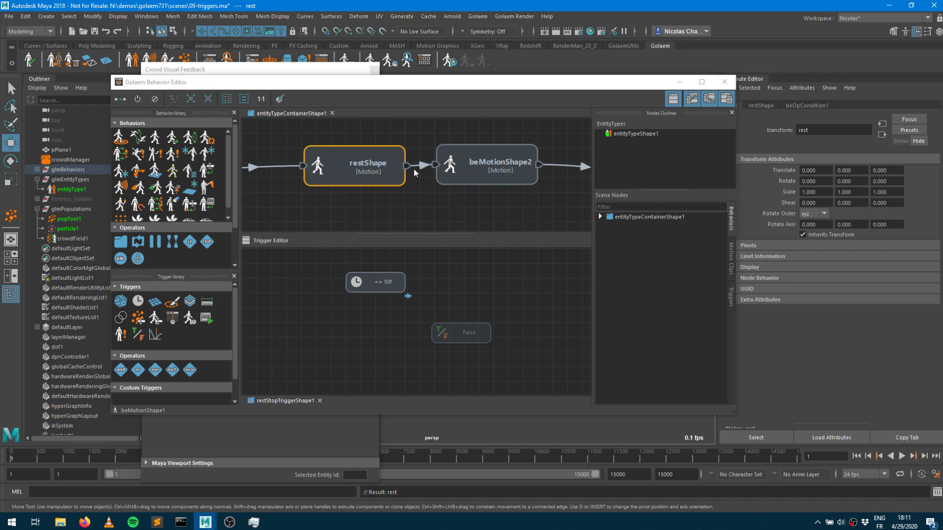
- Rename the transform of the second Motion behavior to walk
left_click(479, 166)
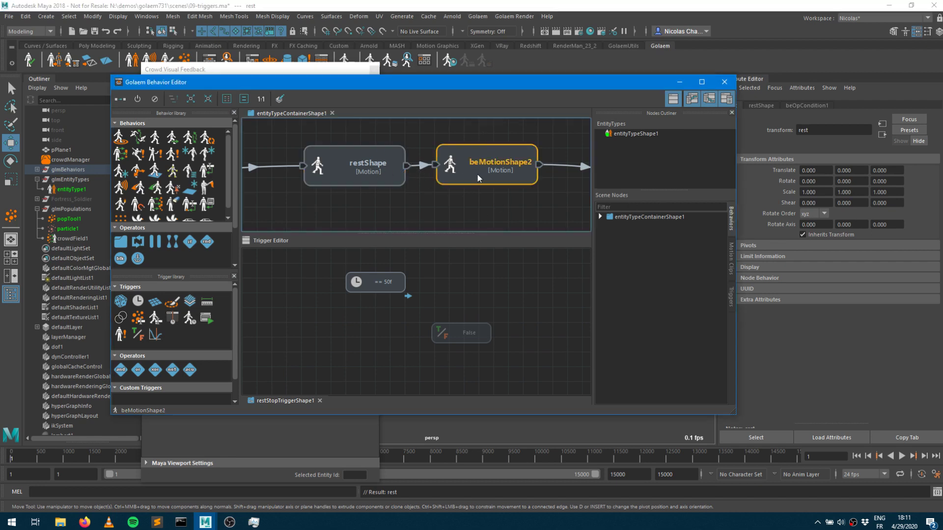
double_click(839, 130)
type("walk")
key("Return")
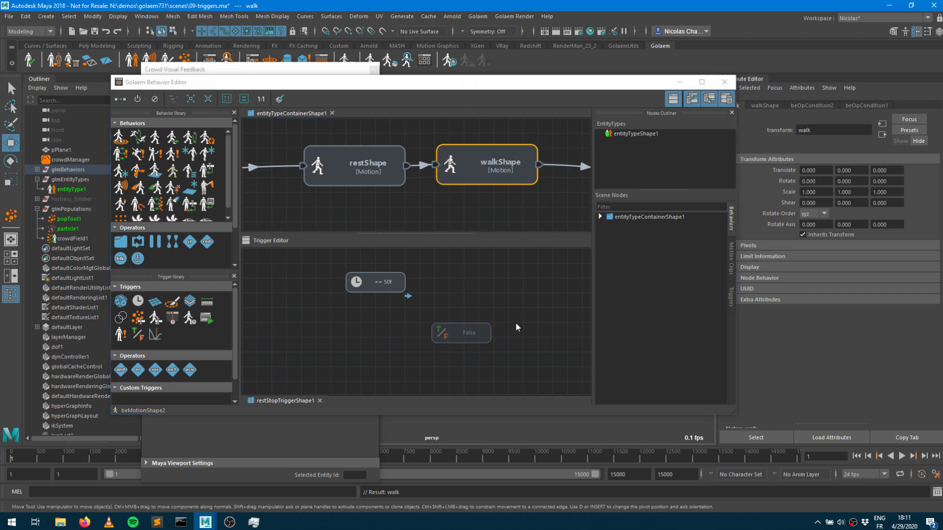
left_click(499, 332)
- Clear the Behavior Editor and Crowd Visual Feedback windows from the viewport, and play the simulation past frame 50 before stopping it
left_click(680, 81)
left_click(374, 70)
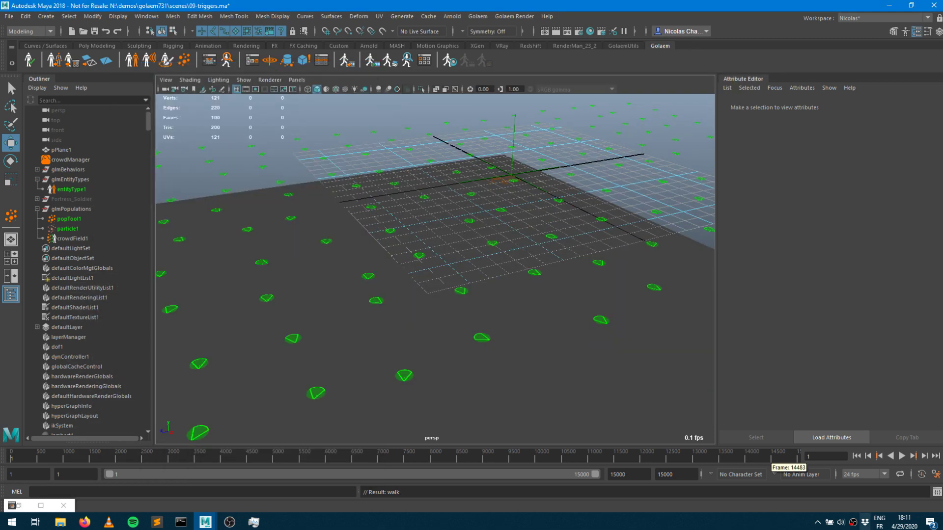
left_click(903, 456)
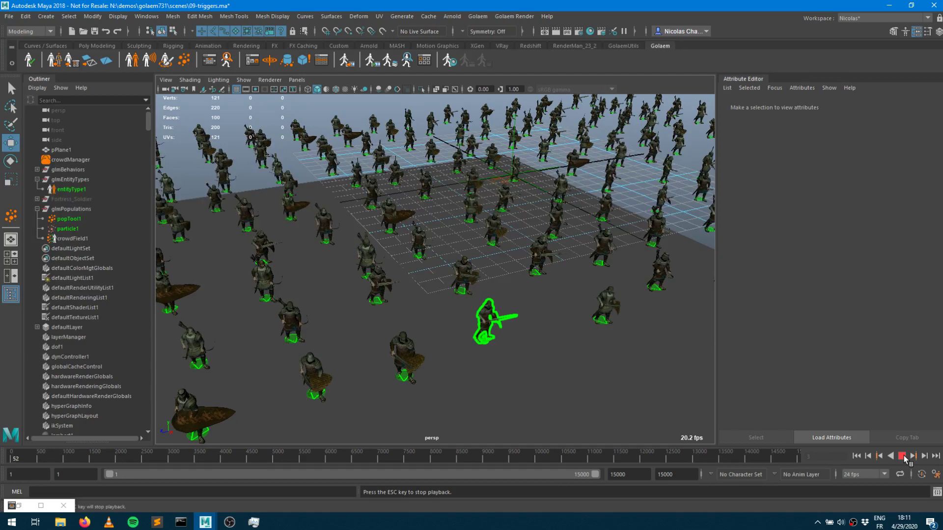
left_click(903, 456)
- Set the playback range end to frame 600 and rewind to the first frame
double_click(621, 475)
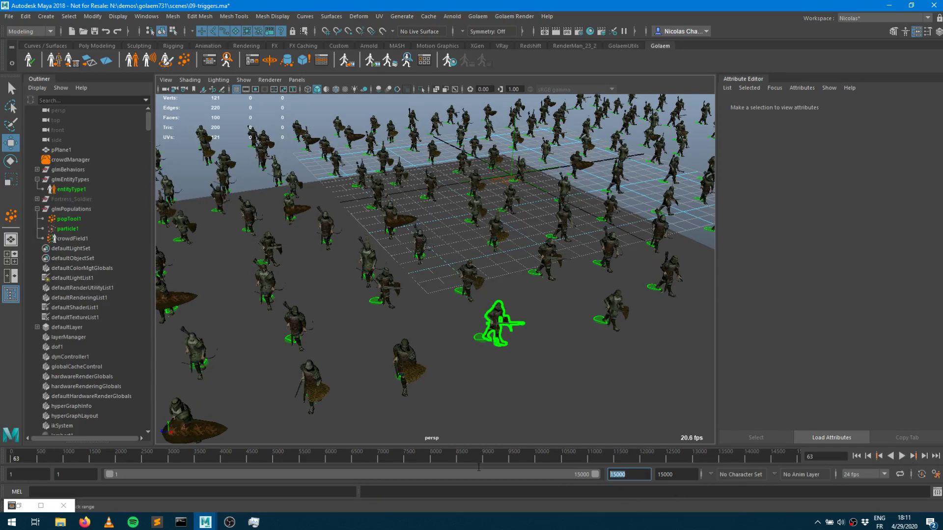
type("15")
key("BackSpace")
type("600")
key("Return")
left_click(856, 456)
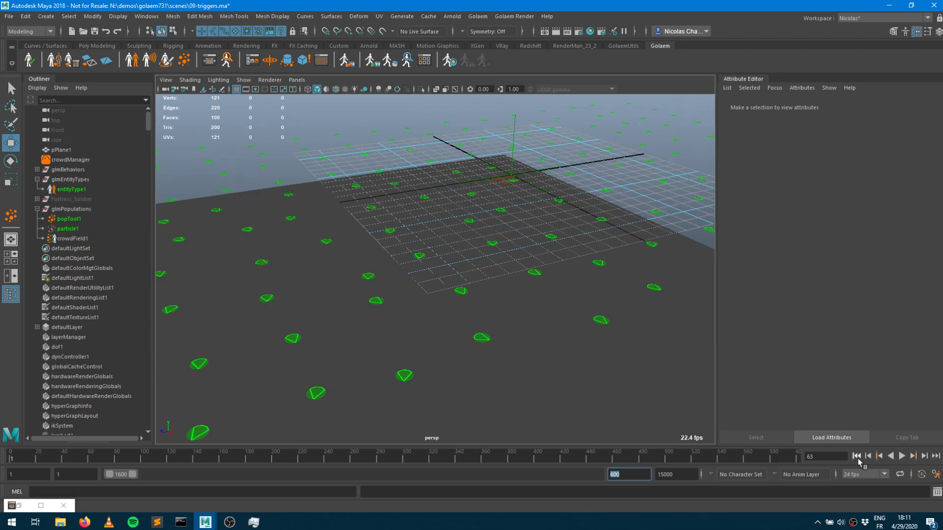
- Play the simulation with intermittent pauses to observe the soldiers' motions after frame 50, and stop playback
left_click(902, 456)
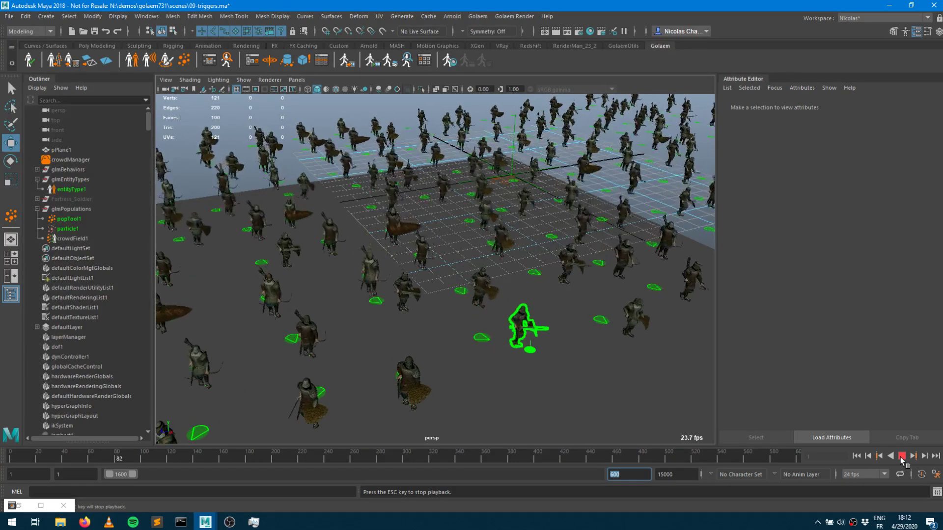
left_click(902, 457)
left_click(902, 457)
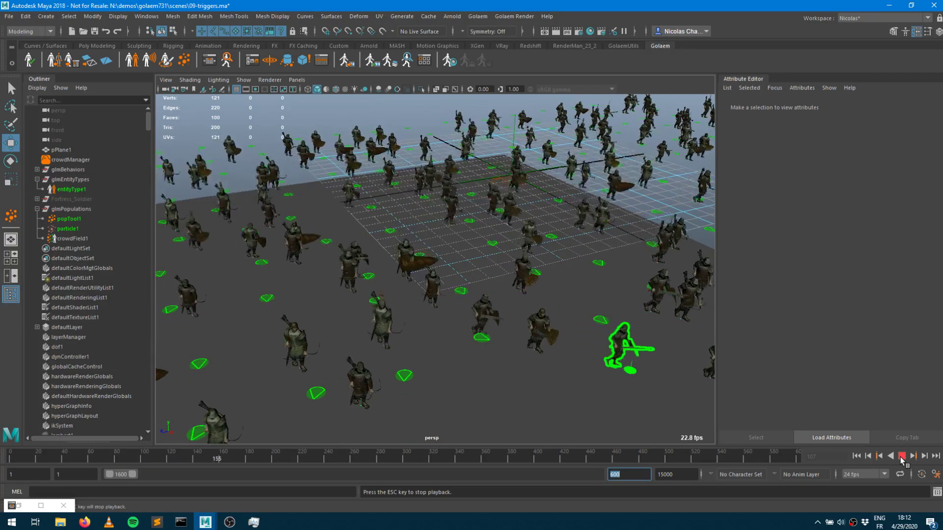
left_click(902, 457)
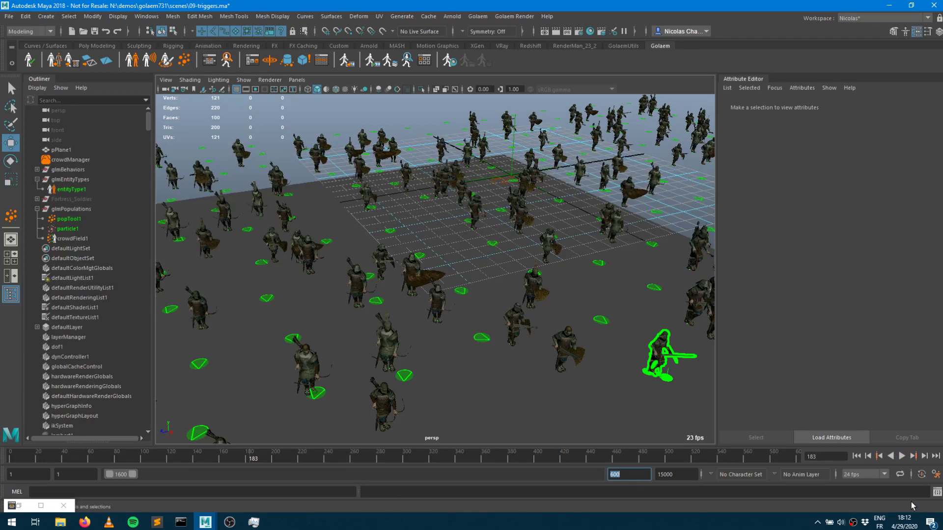
left_click(902, 457)
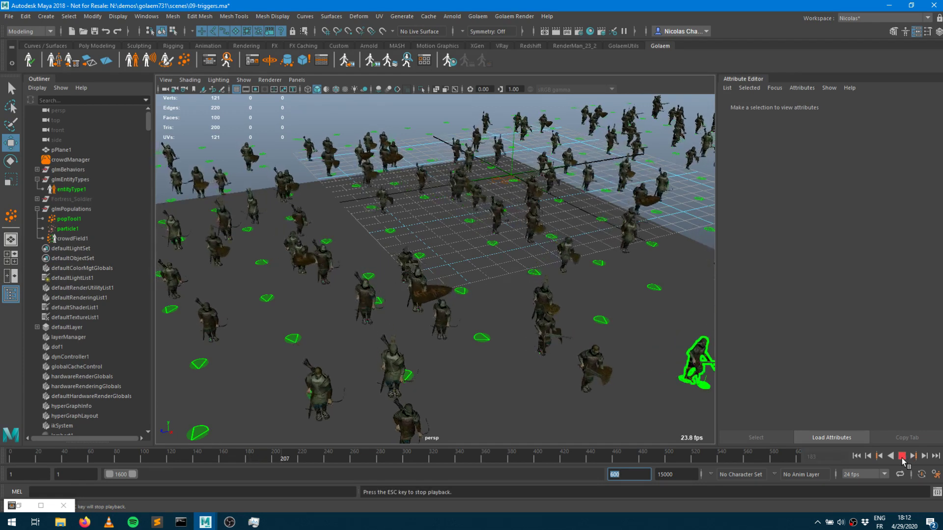
left_click(902, 456)
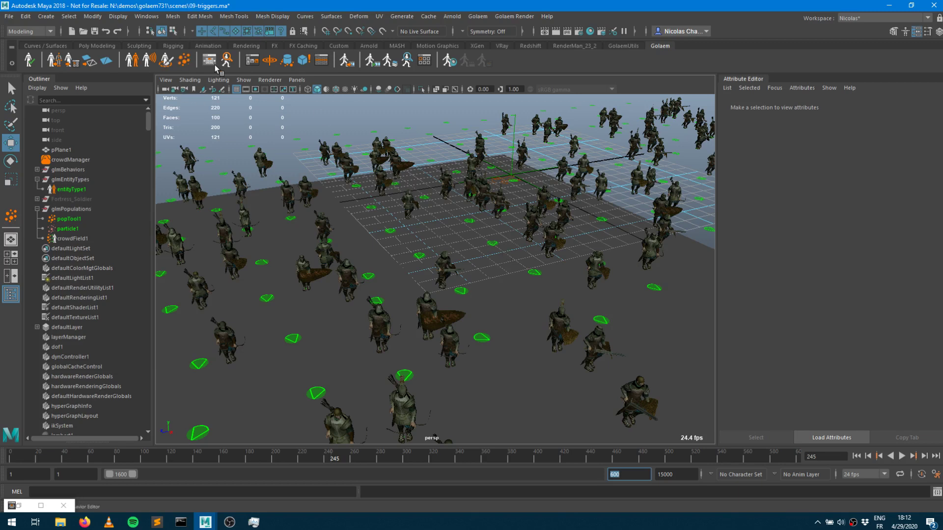
- Replay the simulation from the first frame to about frame 124 to observe the soldiers' switch to walking
left_click(883, 456)
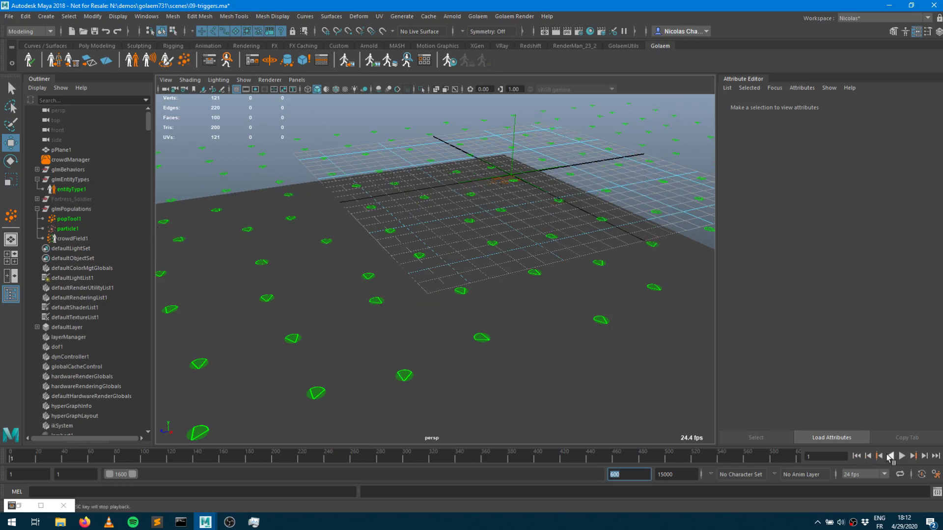
left_click(903, 456)
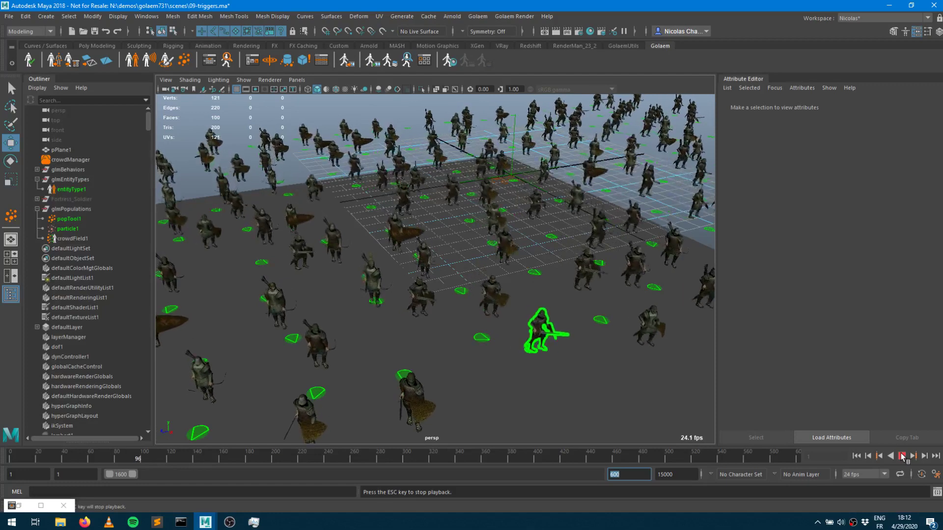
left_click(902, 456)
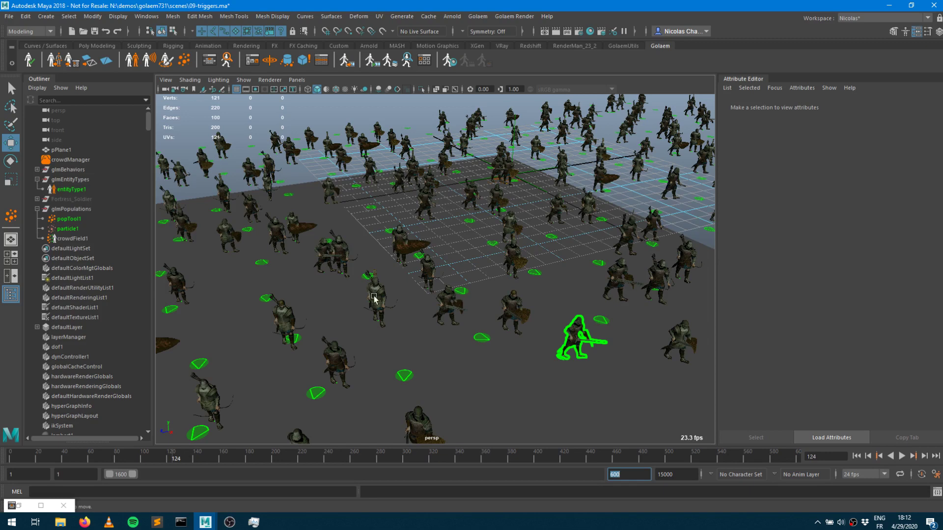
- In the reopened Behavior Editor, add a Fade trigger beside the frame trigger and move the False trigger lower in the Trigger Editor
left_click(208, 59)
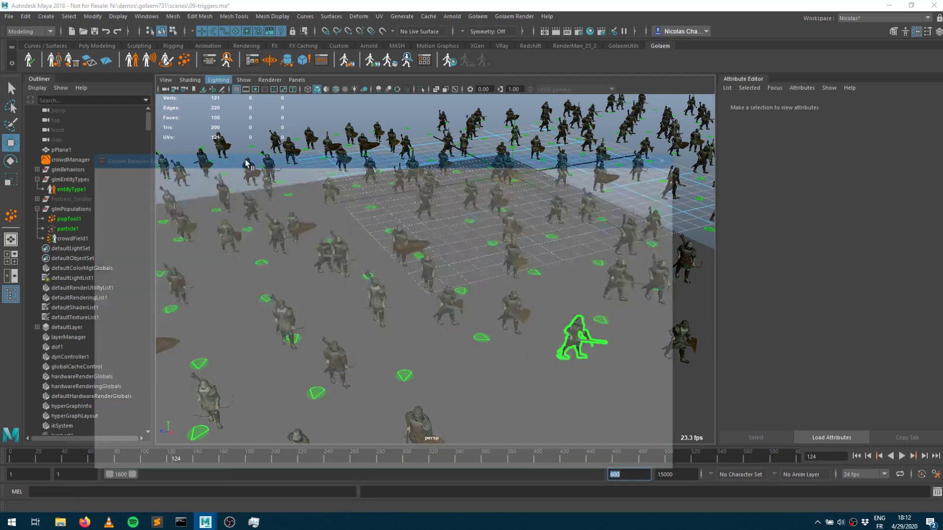
left_click(372, 288)
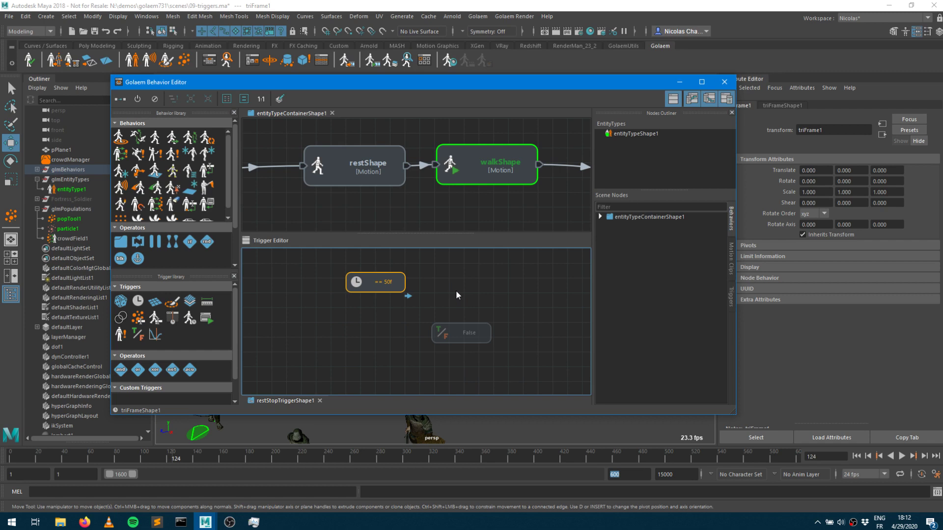
left_click_drag(156, 335, 478, 287)
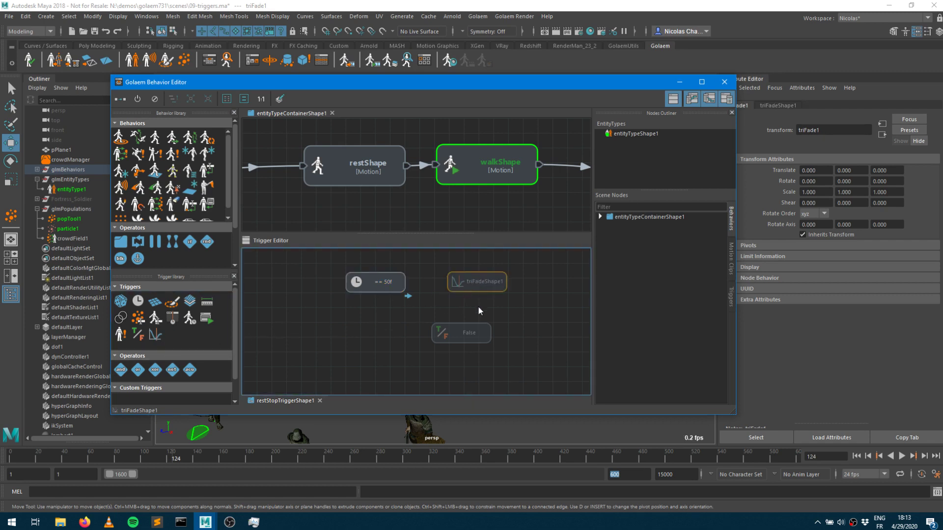
left_click_drag(478, 343, 493, 374)
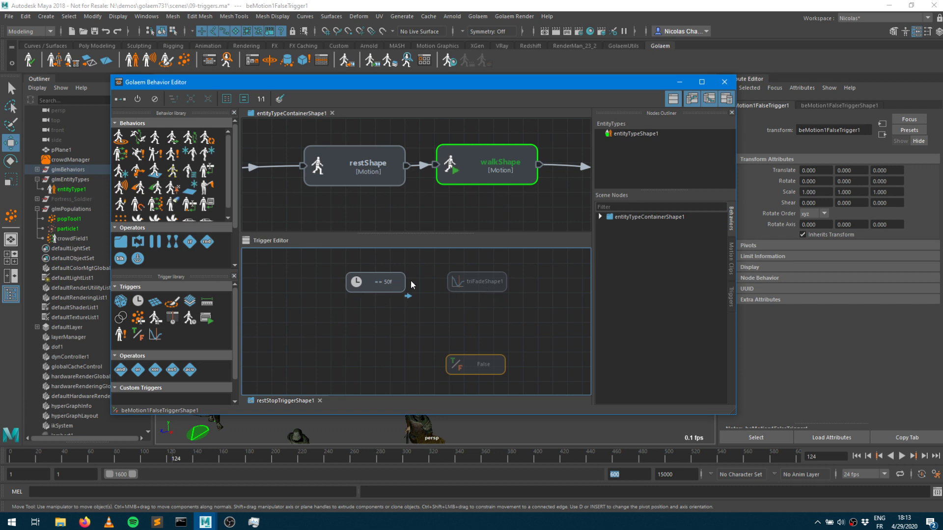
- Set the frame 50 trigger's operator to >= and connect the trigger to the Fade trigger
left_click(384, 288)
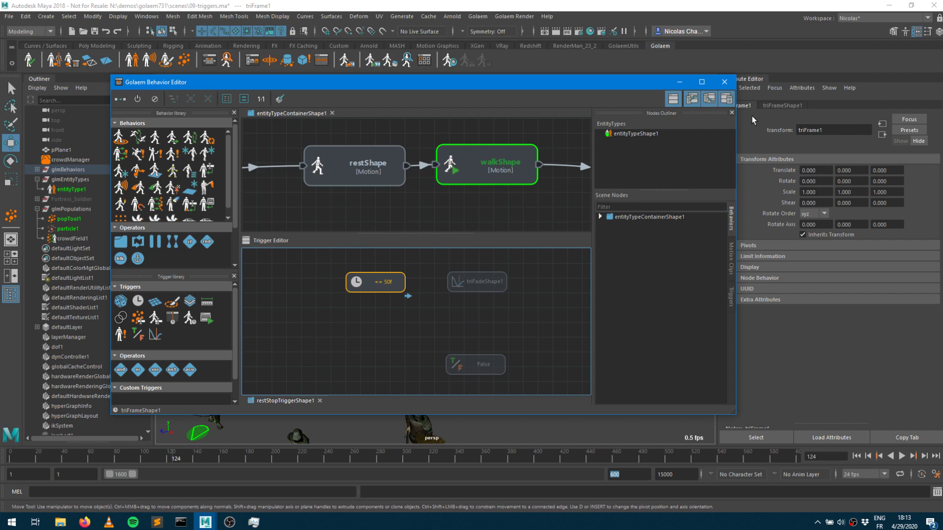
left_click(781, 105)
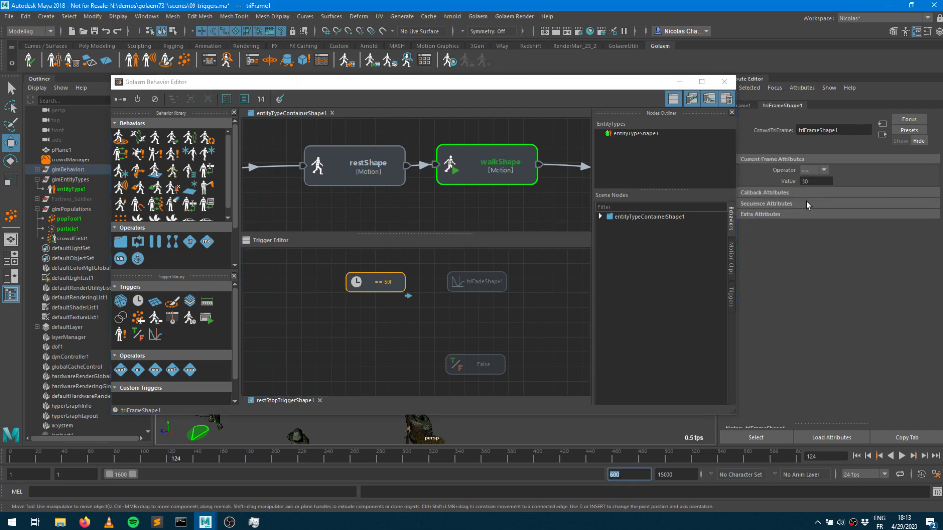
left_click(809, 171)
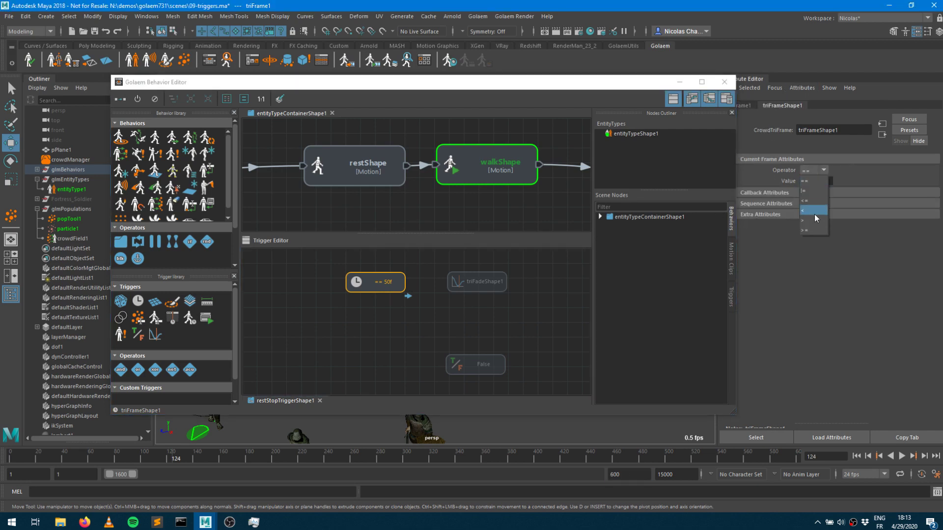
left_click(809, 230)
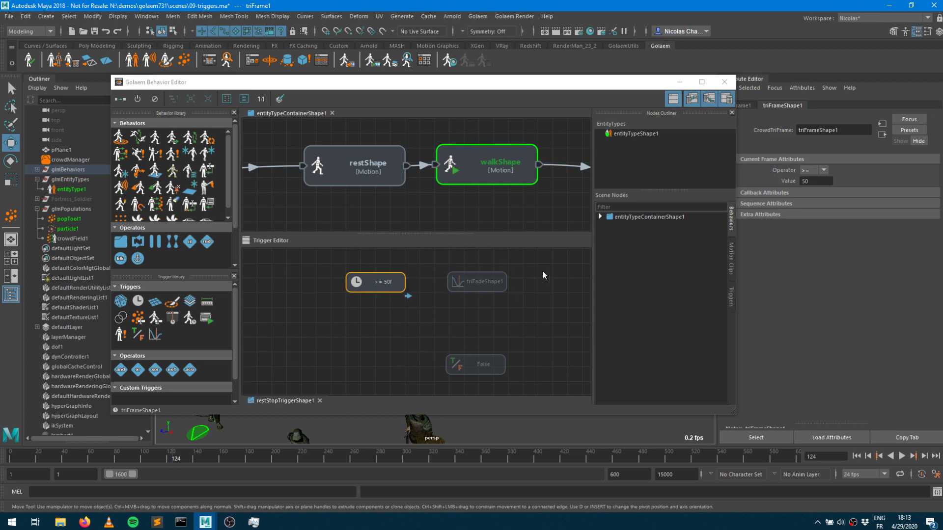
mouse_move(478, 287)
mouse_move(388, 281)
left_click_drag(395, 287, 469, 281)
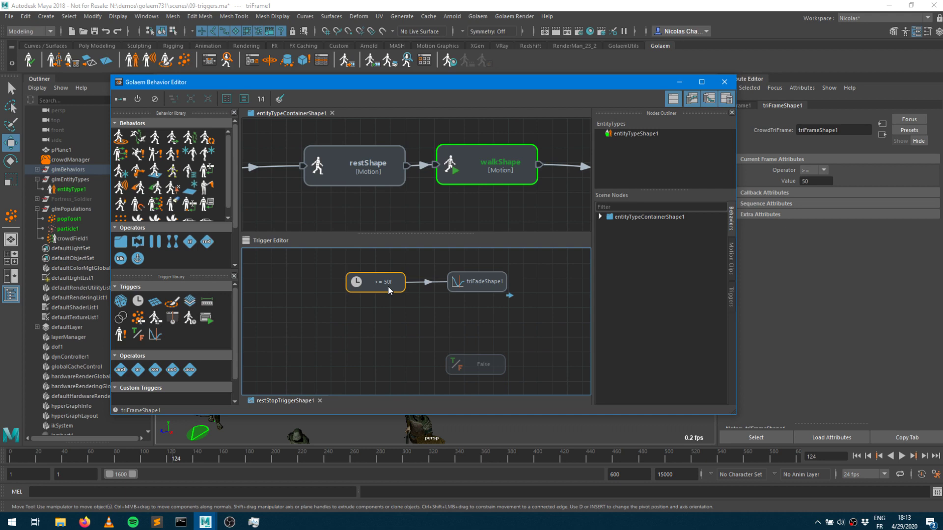
- Set the Fade trigger's duration to 50 and shape its ramp with points at position 1.000, value 1.000 and position 0.861, value 0.220
left_click(480, 288)
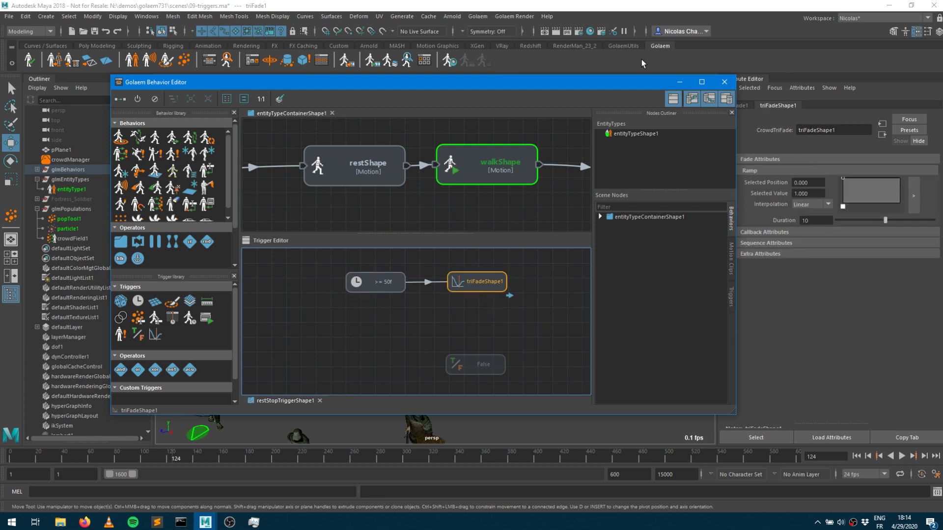
left_click_drag(623, 84, 469, 74)
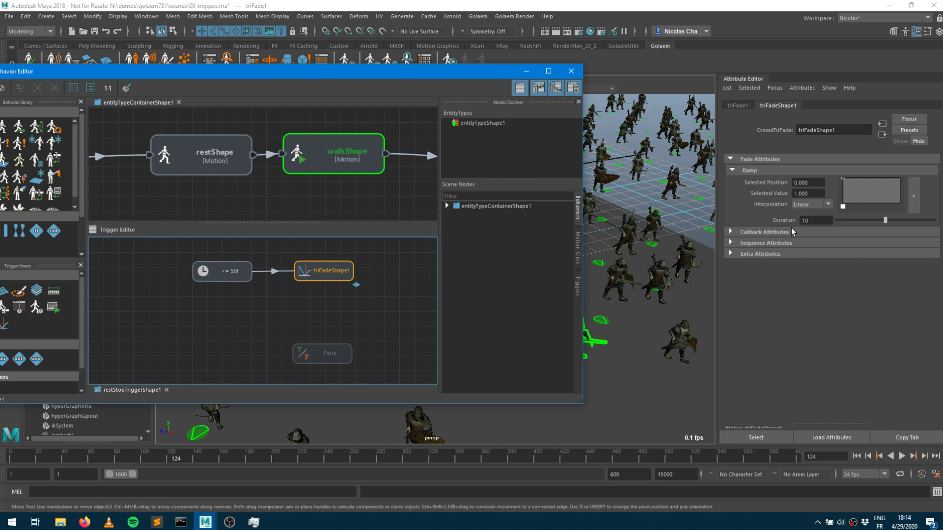
double_click(813, 219)
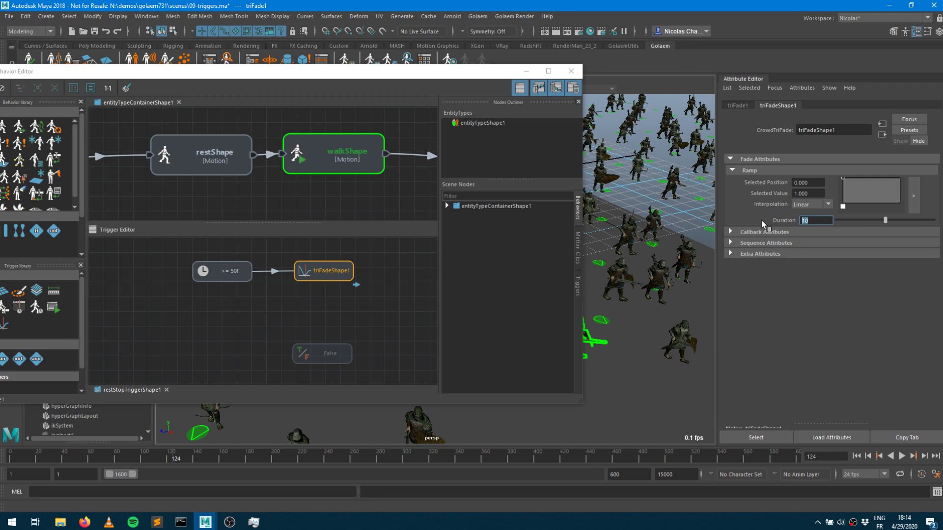
type("50")
key("Return")
mouse_move(844, 179)
left_mouse_down()
mouse_move(844, 206)
mouse_move(897, 194)
mouse_move(904, 176)
left_mouse_up()
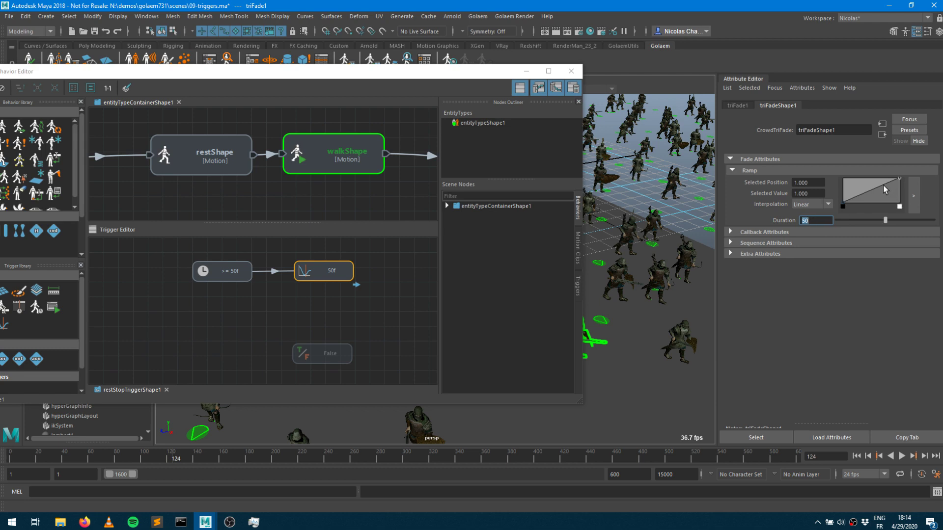
left_click_drag(888, 192, 891, 197)
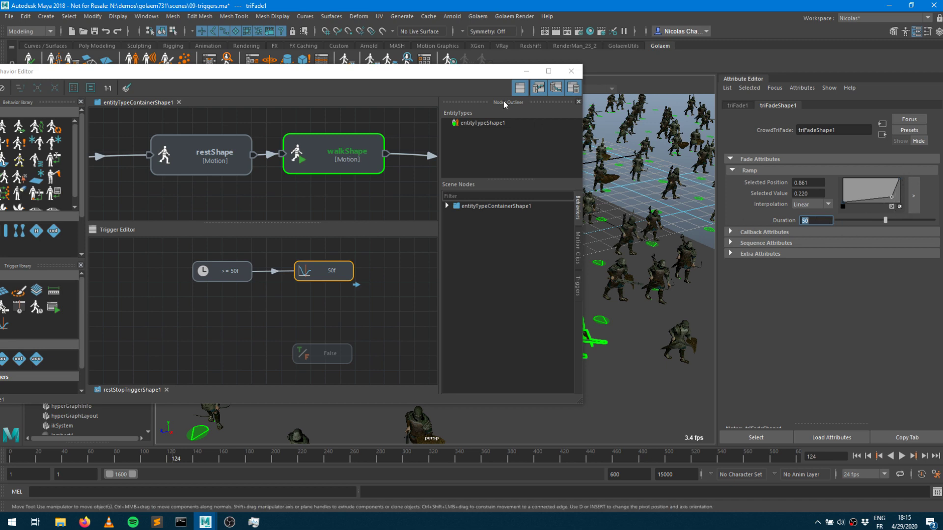
- Clear the Behavior Editor from the viewport and play the simulation from the first frame to about frame 45
left_click(526, 72)
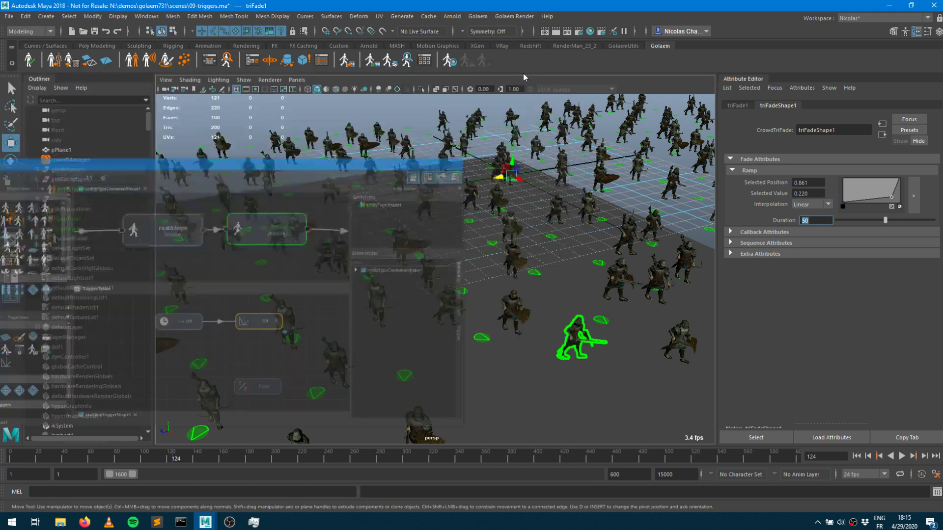
left_click(856, 456)
left_click(902, 456)
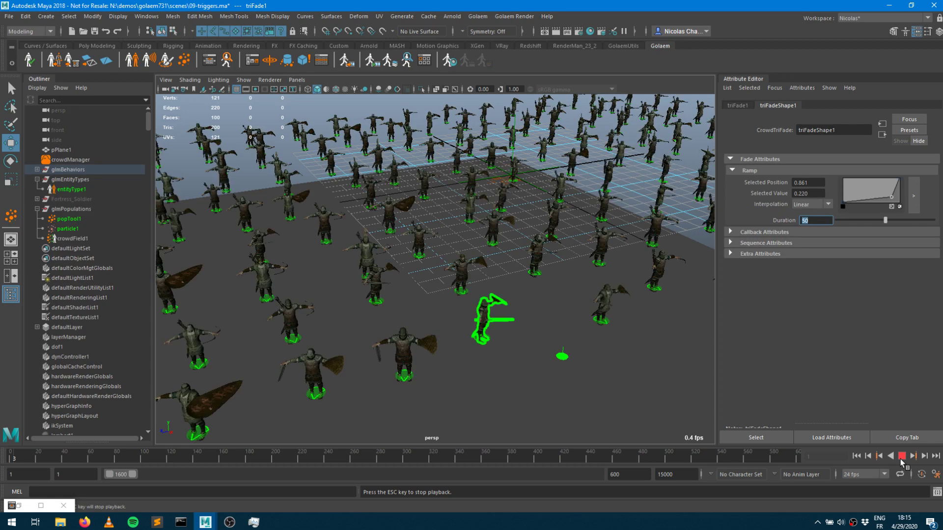
left_click(902, 456)
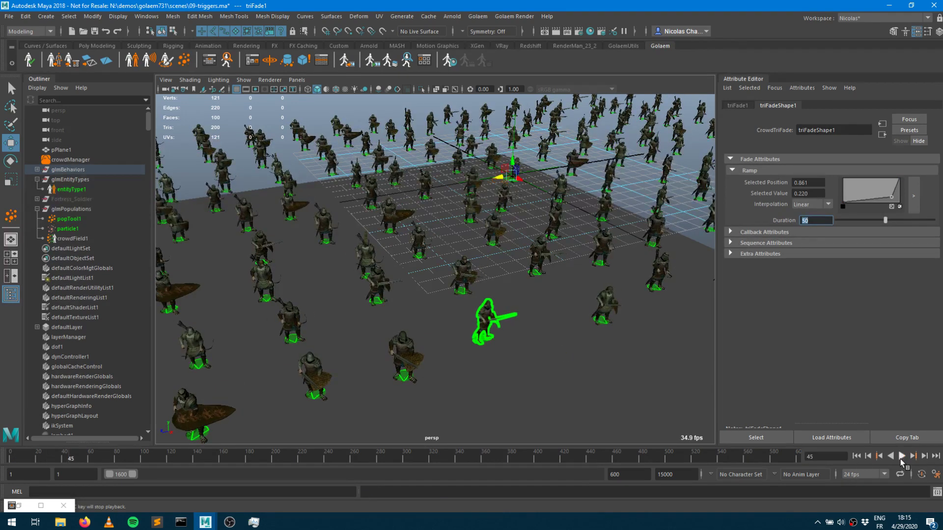
- Advance the simulation frame by frame to frame 65 to examine which soldiers start walking
left_click(925, 457)
left_click(925, 456)
left_click(924, 457)
left_click(924, 456)
left_click(924, 456)
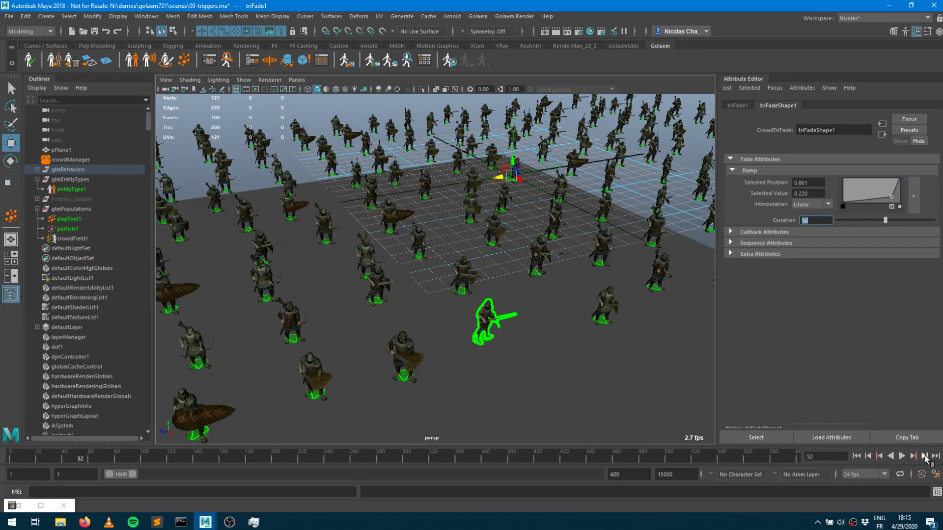
left_click(924, 456)
left_click(925, 456)
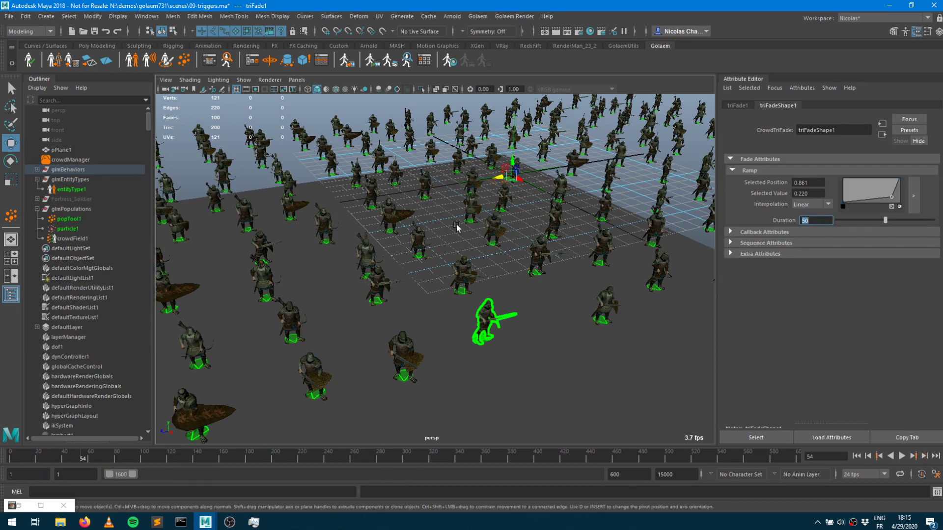
left_click(924, 456)
left_click(924, 456)
left_click(925, 456)
left_click(924, 456)
left_click(924, 457)
left_click(925, 456)
left_click(924, 457)
left_click(924, 457)
left_click(925, 457)
left_click(924, 457)
left_click(924, 456)
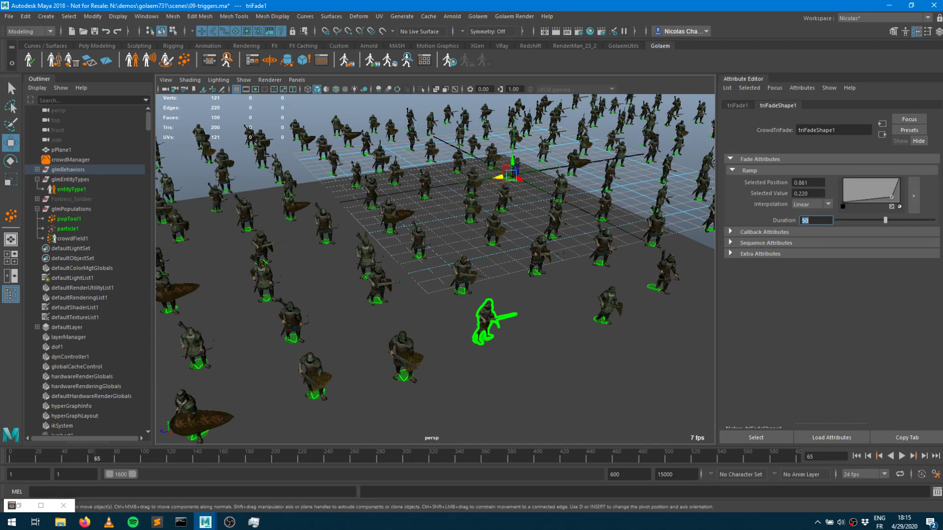
- Continue the simulation to about frame 270 and examine a walking soldier up close
left_click(903, 456)
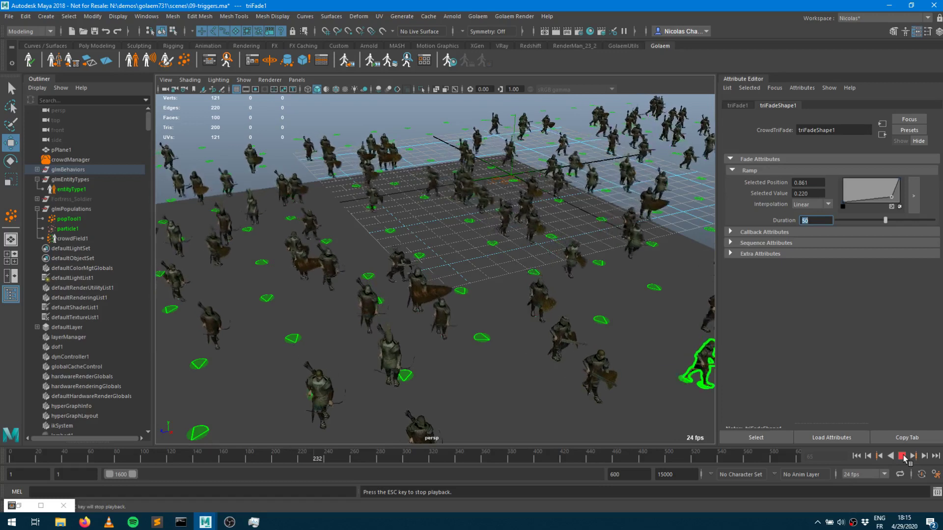
left_click(904, 457)
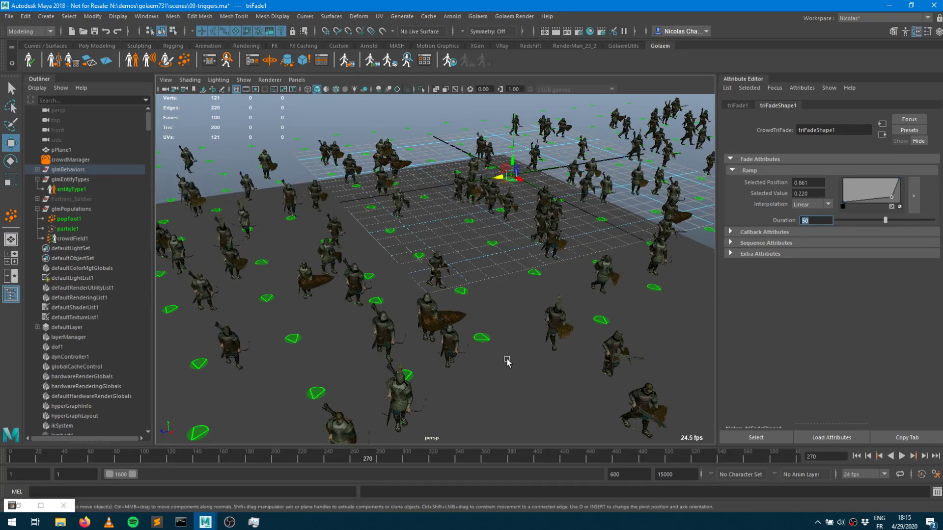
left_click_drag(526, 300, 513, 299, "alt")
right_click_drag(513, 297, 596, 296, "alt")
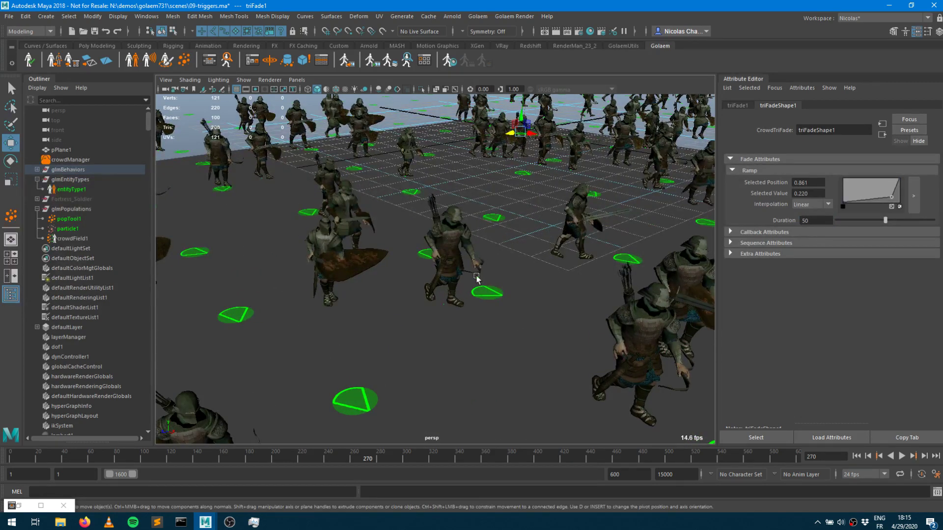
right_click_drag(438, 303, 498, 316, "alt")
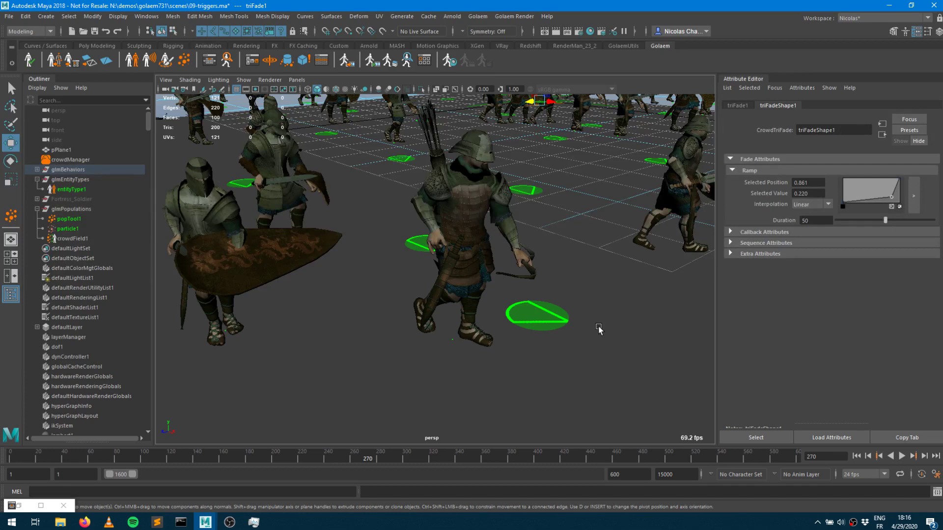
- Reopen the Behavior Editor, enlarge its behavior graph area, and spread the nodes apart with walkShape placed higher than restShape
left_click(211, 63)
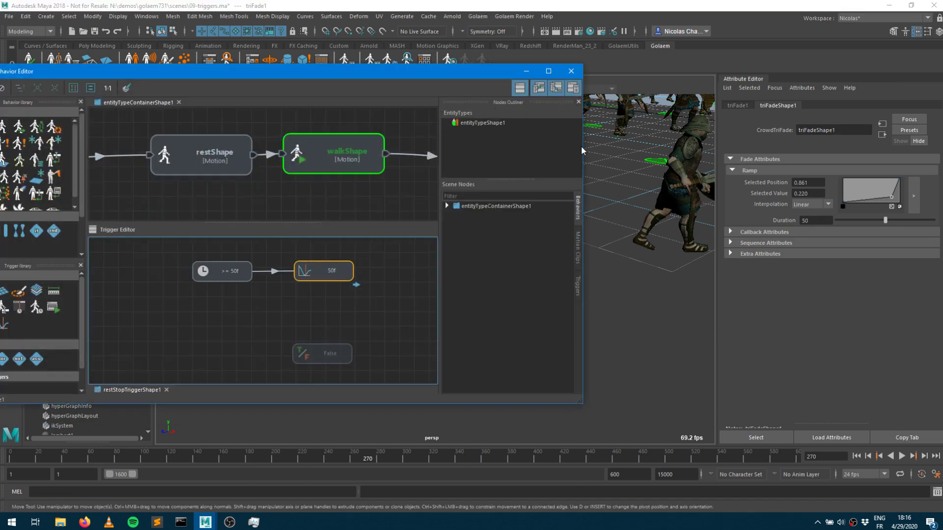
left_click_drag(584, 147, 699, 146)
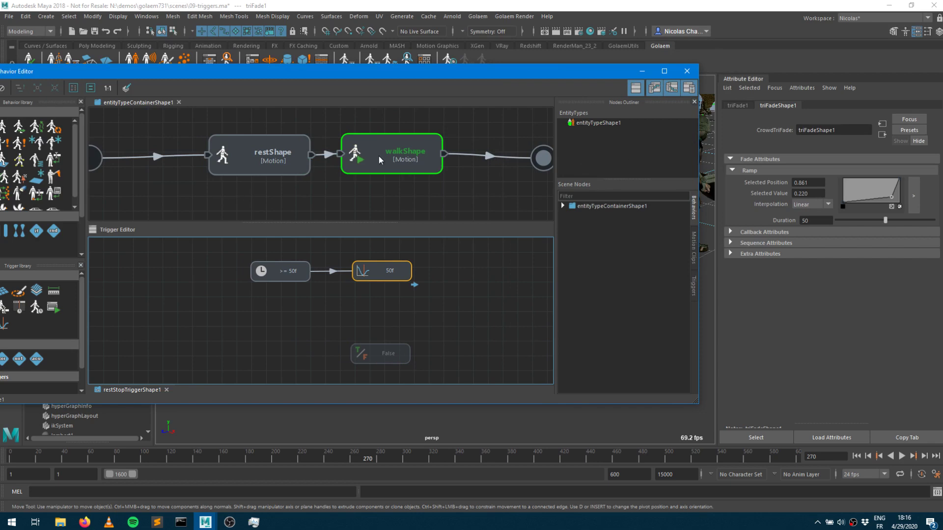
left_click_drag(373, 166, 430, 166)
left_click_drag(252, 154, 233, 155)
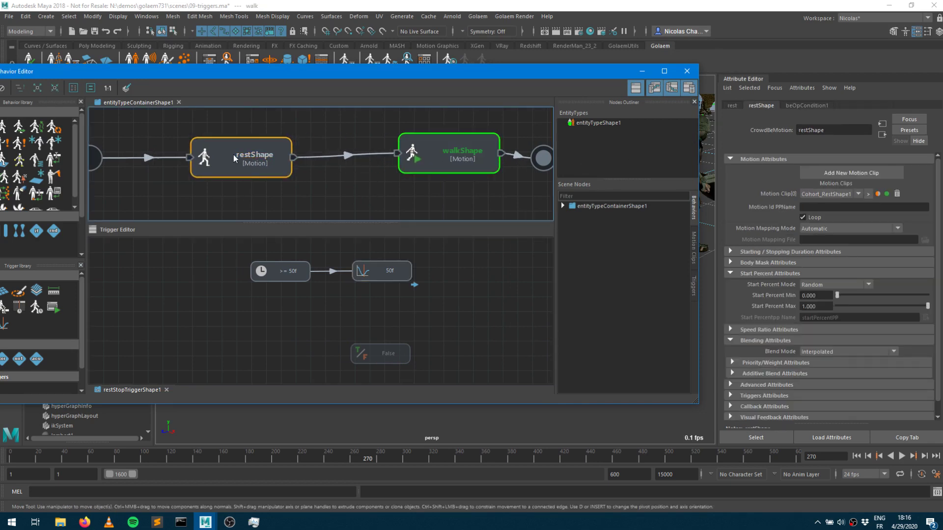
left_click_drag(542, 162, 554, 163)
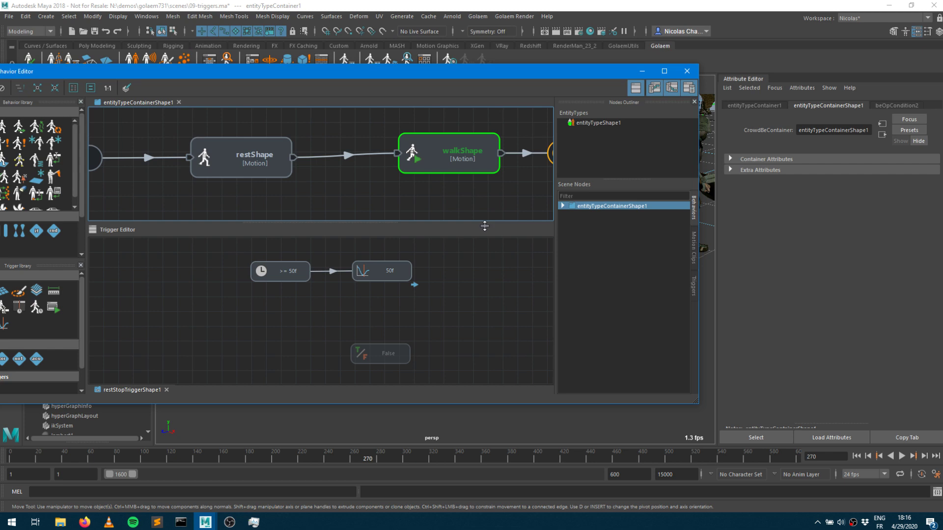
left_click_drag(205, 75, 259, 75)
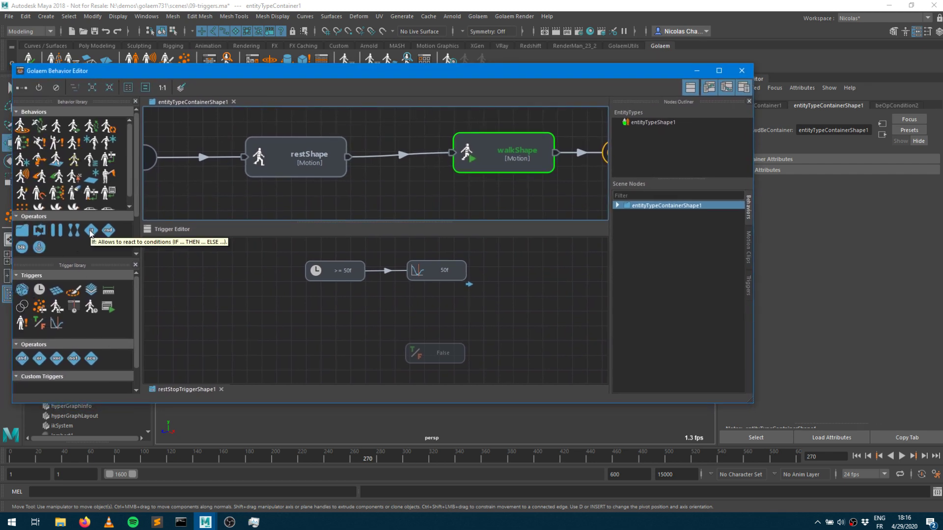
left_click_drag(467, 224, 465, 281)
left_click_drag(491, 194, 471, 157)
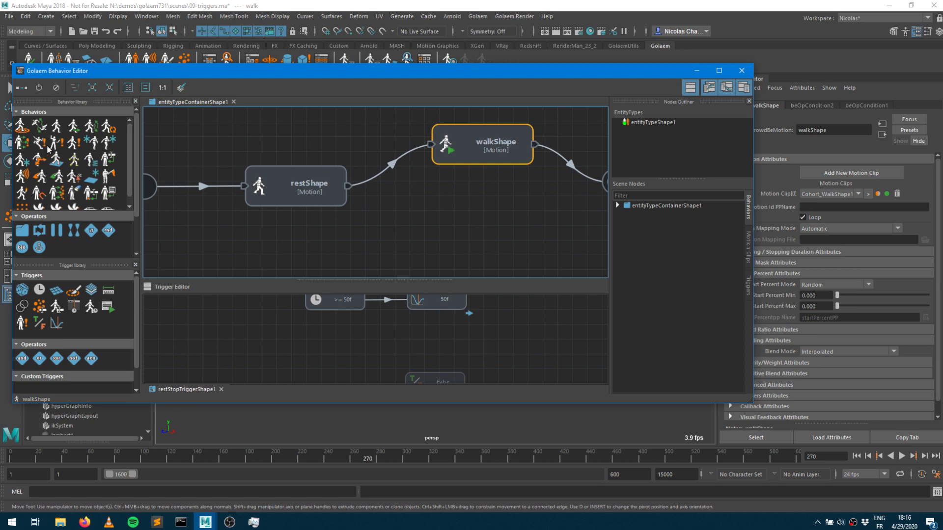
- Add a Motion behavior below walkShape and assign it the motion file Soldier_Shoot_Arrow.gmo
left_click_drag(58, 132, 478, 236)
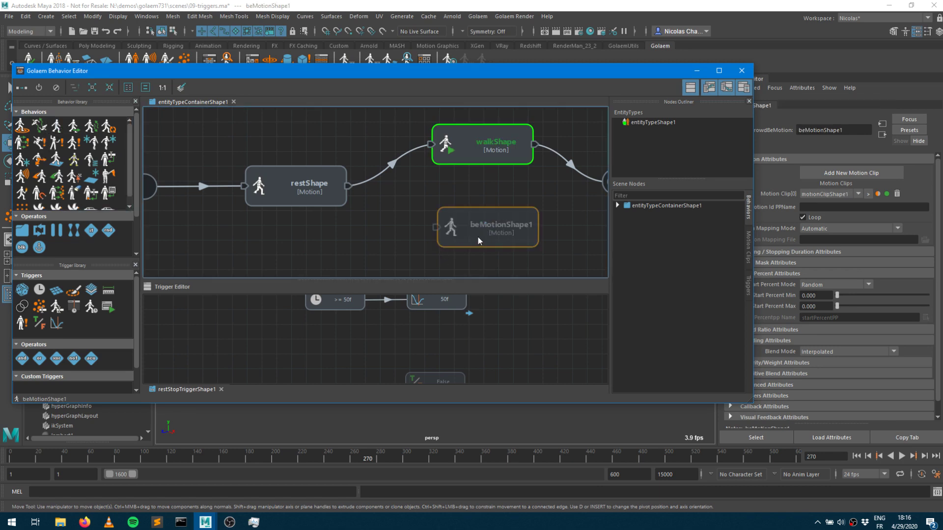
double_click(478, 237)
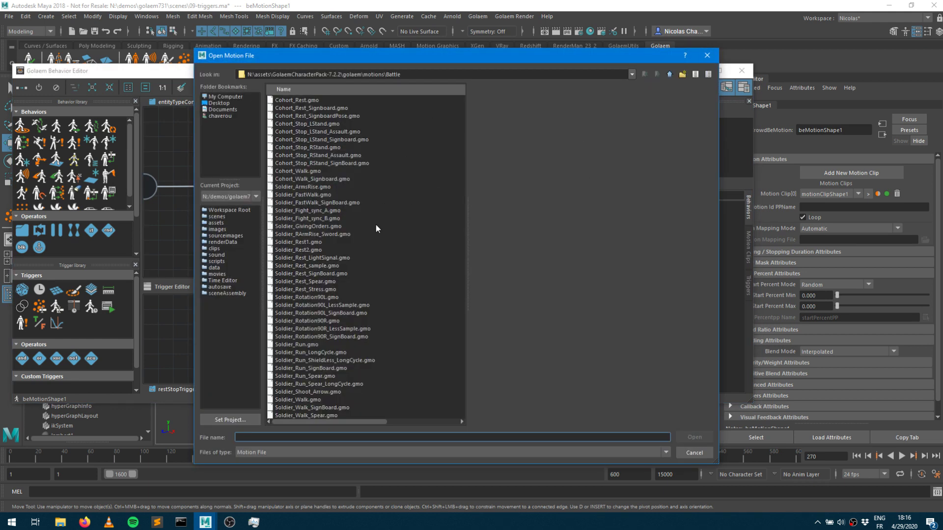
left_click(320, 313)
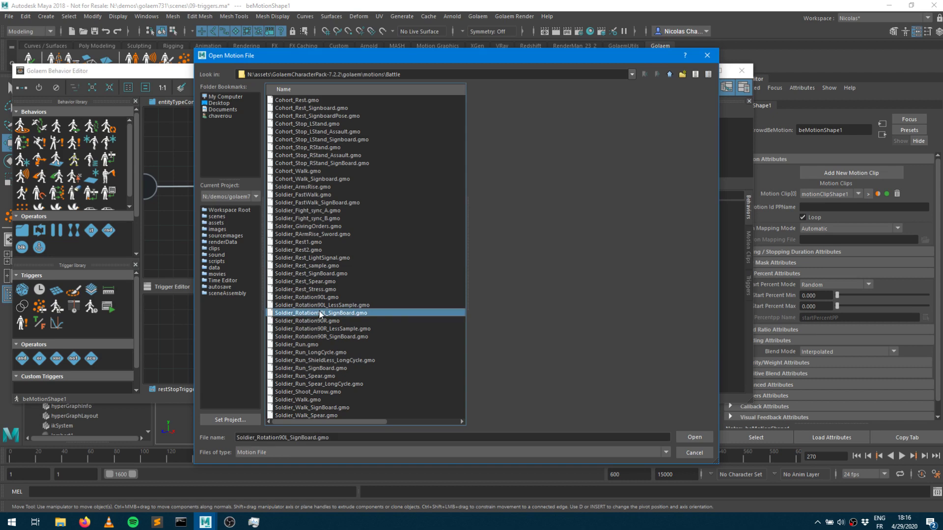
left_click(320, 392)
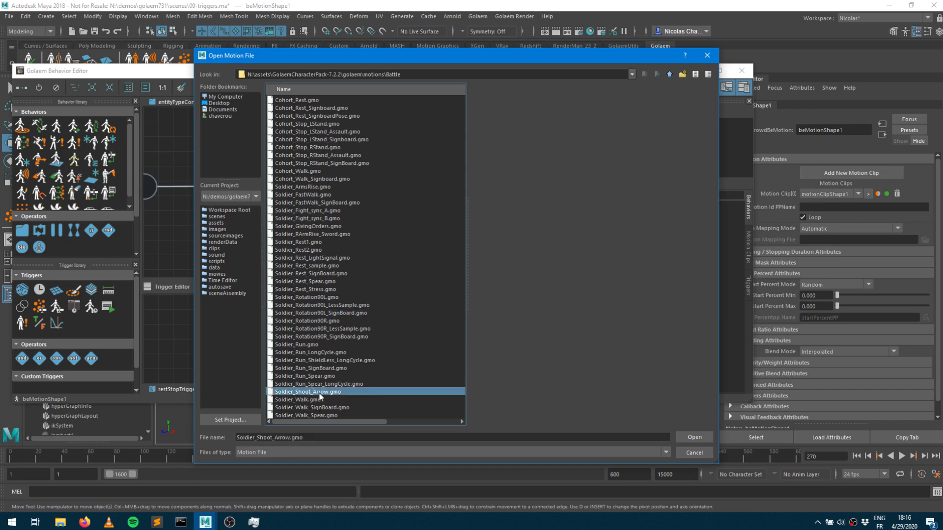
left_click(705, 438)
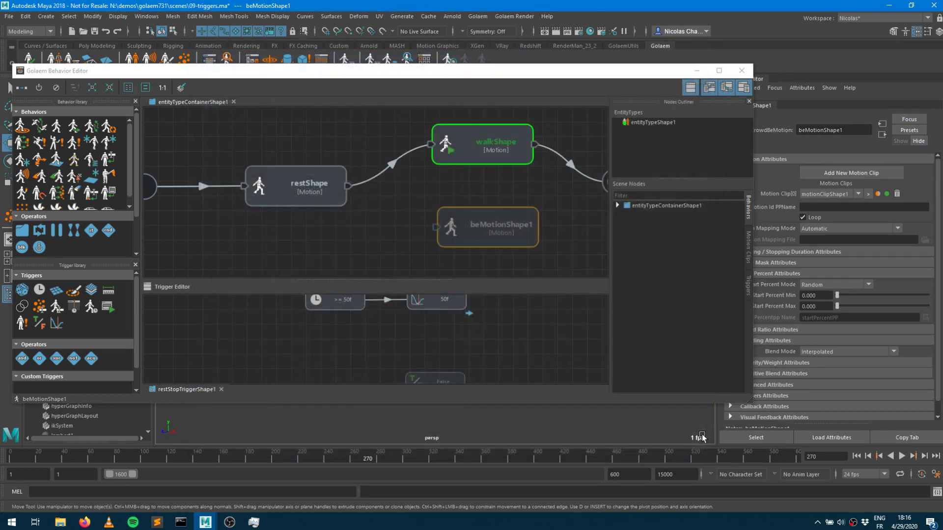
left_click(393, 226)
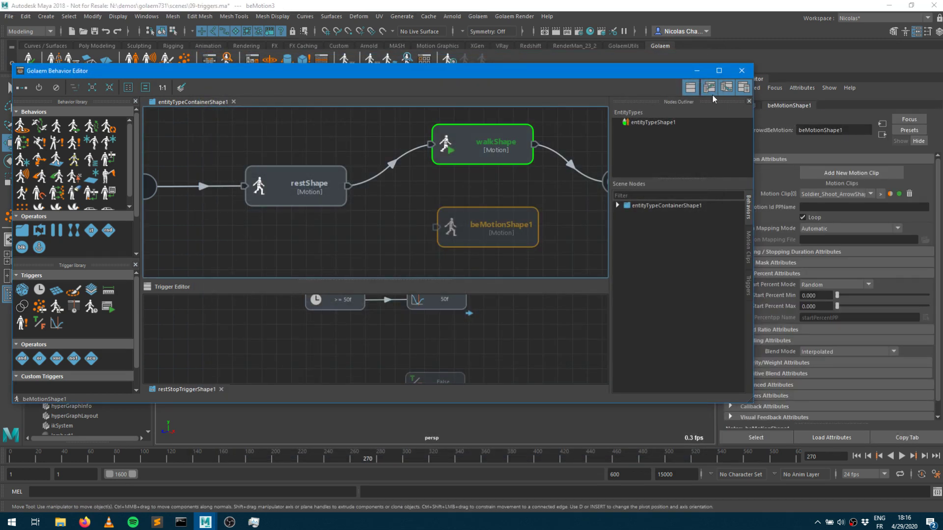
- Save the scene and rename the new motion behavior's transform to shootArrow
left_click_drag(674, 74, 562, 69)
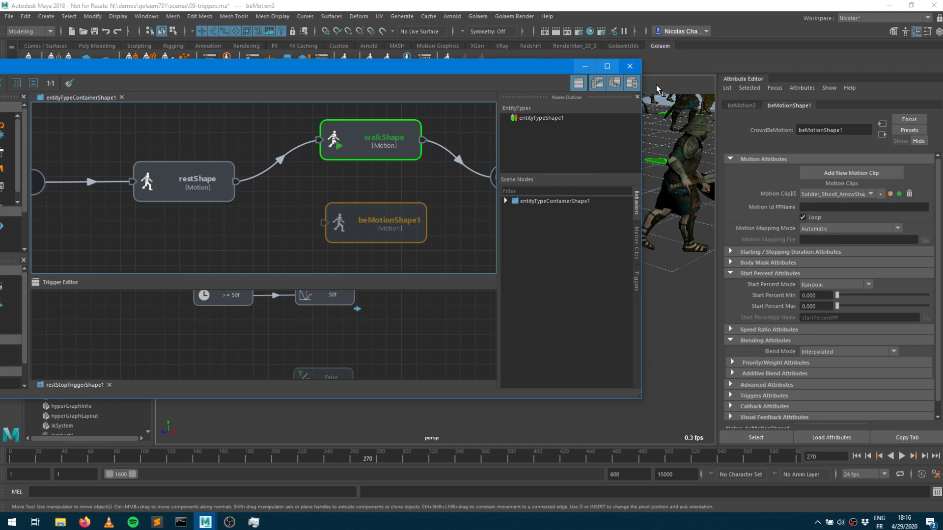
key("ctrl+s")
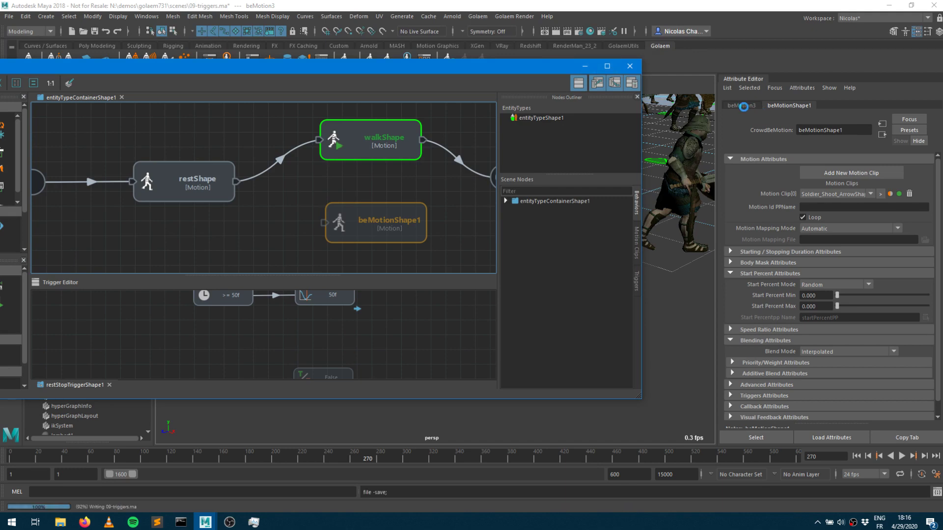
left_click(744, 106)
type("shootArrow")
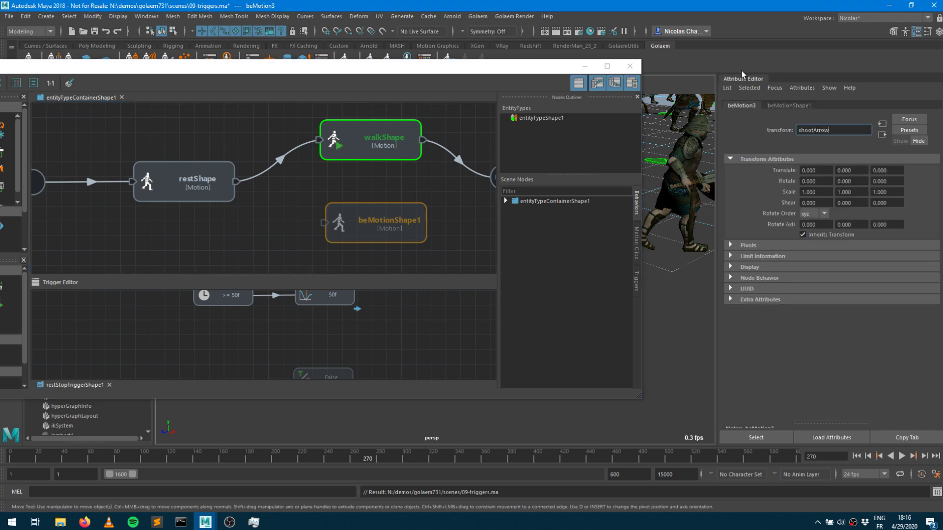
key("Return")
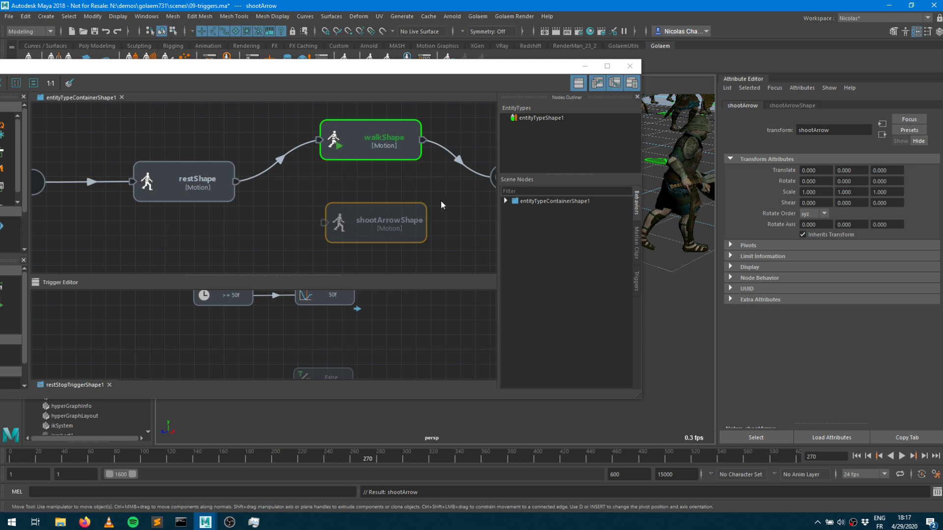
- Insert an IF operator on the link between restShape and walkShape, and connect it to shootArrowShape as a second branch
left_click_drag(137, 69, 243, 67)
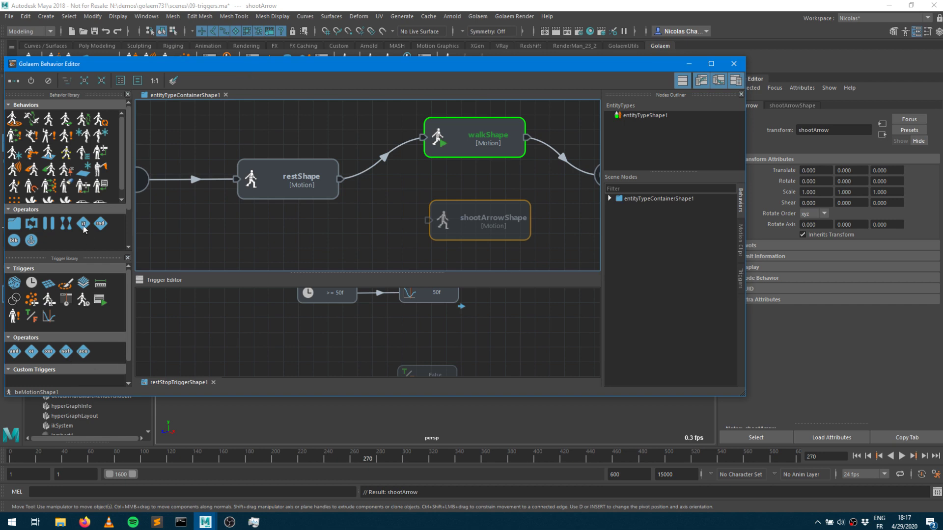
left_click_drag(85, 229, 305, 235)
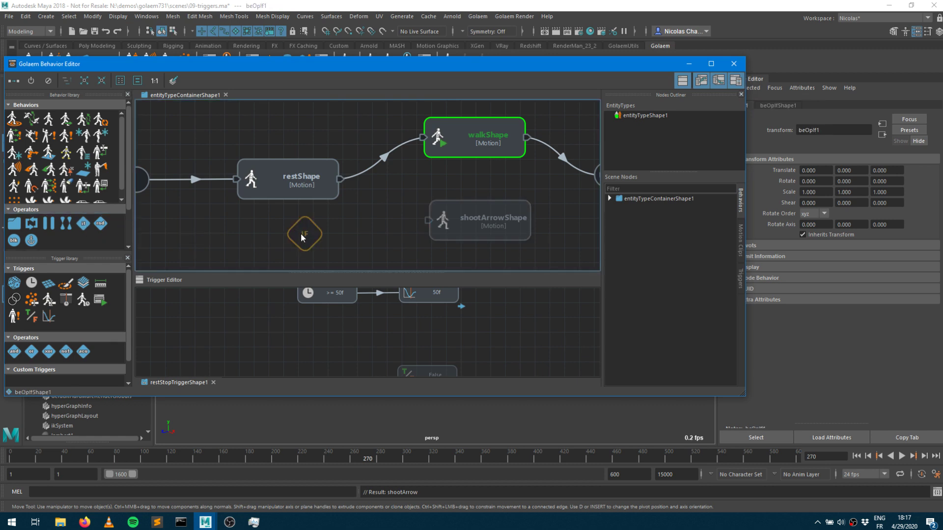
mouse_move(372, 164)
left_mouse_down()
mouse_move(374, 184)
mouse_move(380, 165)
left_mouse_up()
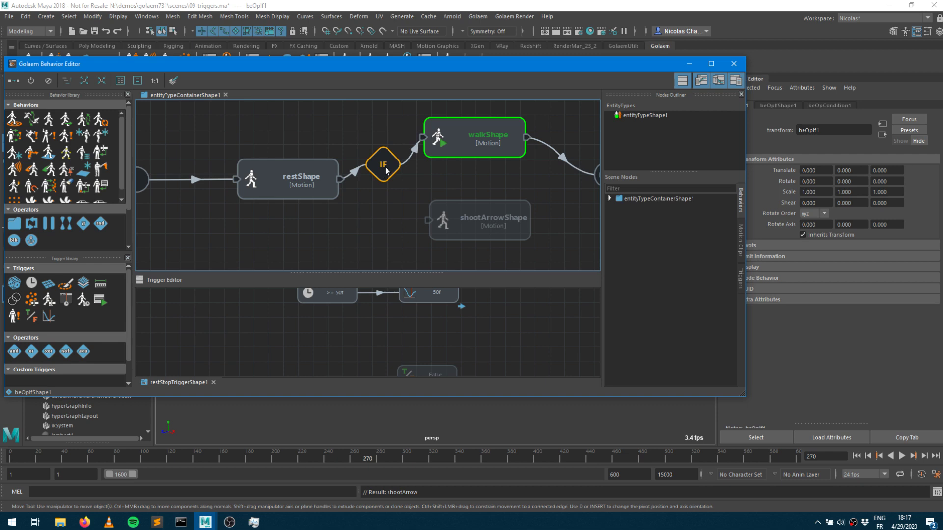
key("c")
left_click(433, 216)
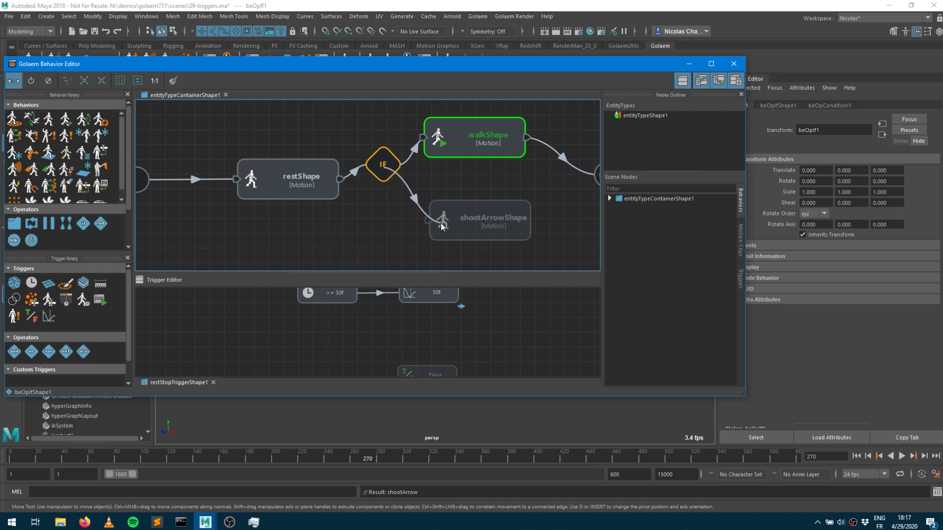
key("c")
left_click_drag(478, 215, 509, 198)
- Connect shootArrowShape to the graph's end node and align it with walkShape so the two branches sit one above the other
middle_click_drag(375, 231, 200, 251)
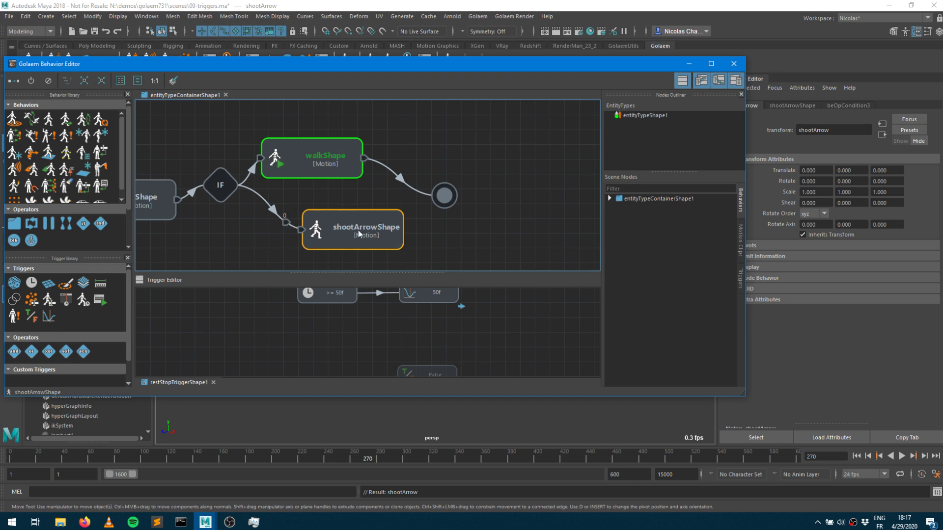
key("c")
left_click_drag(373, 226, 435, 200)
left_click_drag(360, 234, 348, 232)
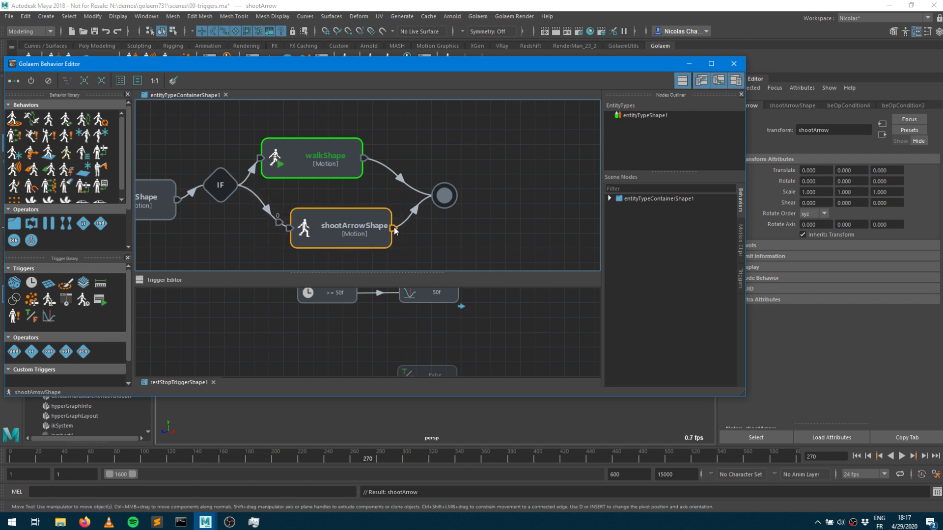
left_click_drag(299, 168, 328, 153)
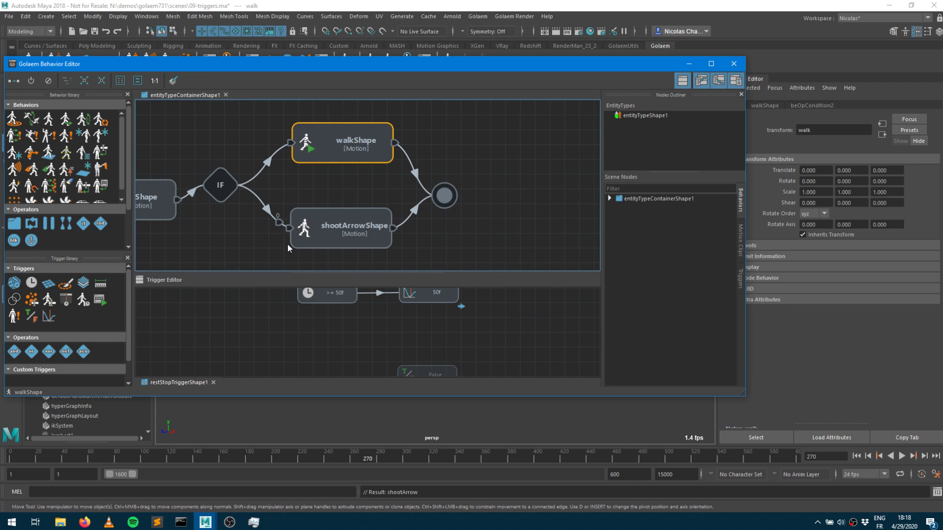
- Examine which behaviors the IF operator assigns to its if and else branches, and open its condition trigger in the Trigger Editor
left_click(223, 182)
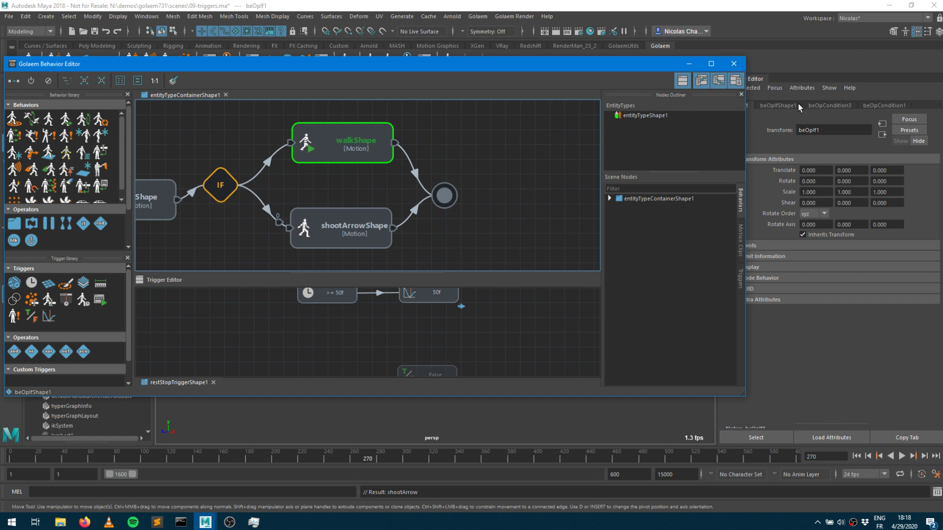
left_click(786, 106)
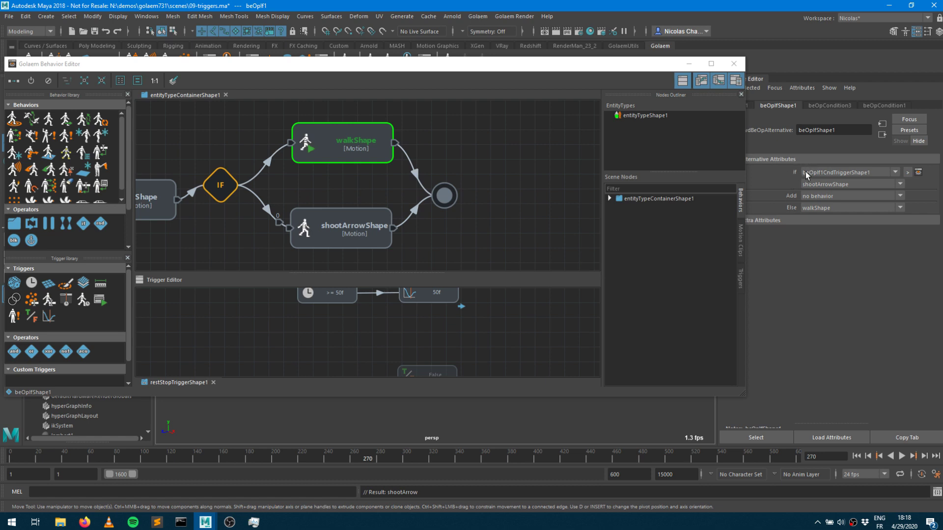
left_click(280, 223)
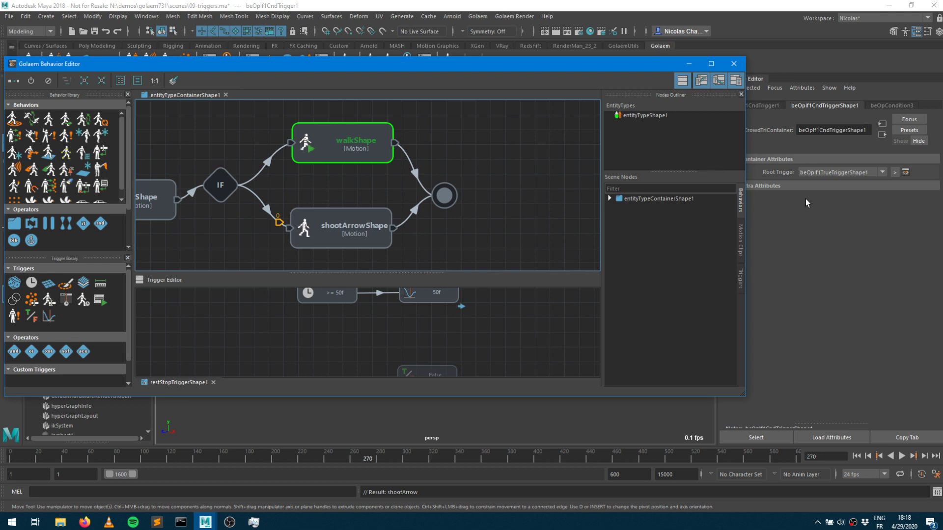
left_click(234, 186)
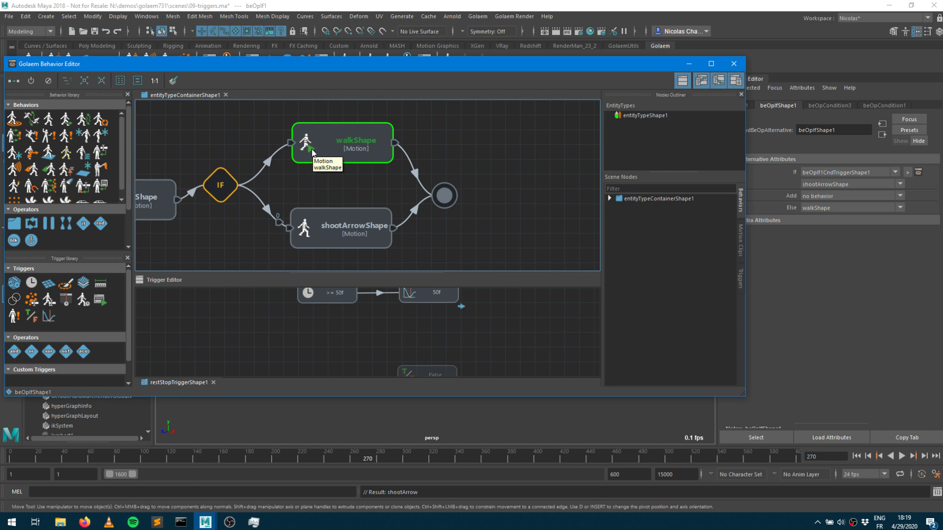
left_click(279, 226)
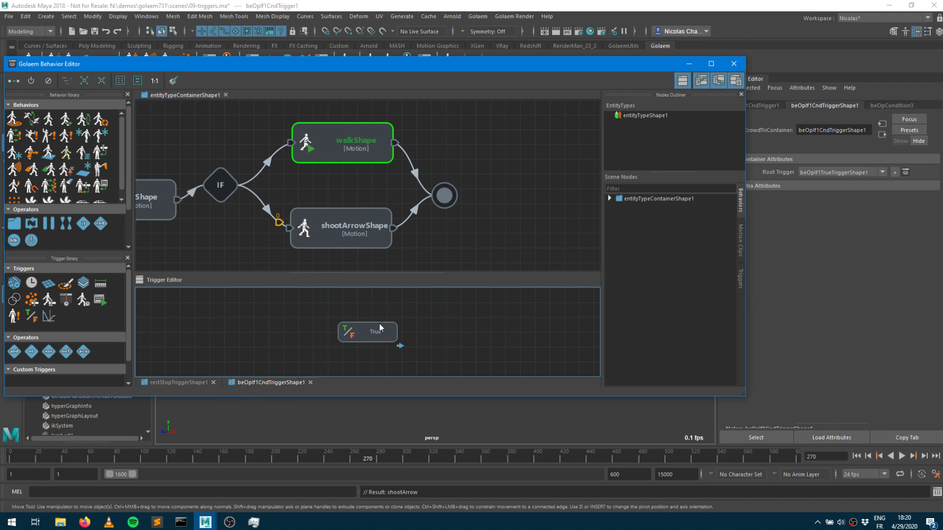
- Clear the Behavior Editor from the viewport and play the simulation to about frame 458, examining which motion the soldiers perform after resting
left_click(690, 65)
left_click(902, 456)
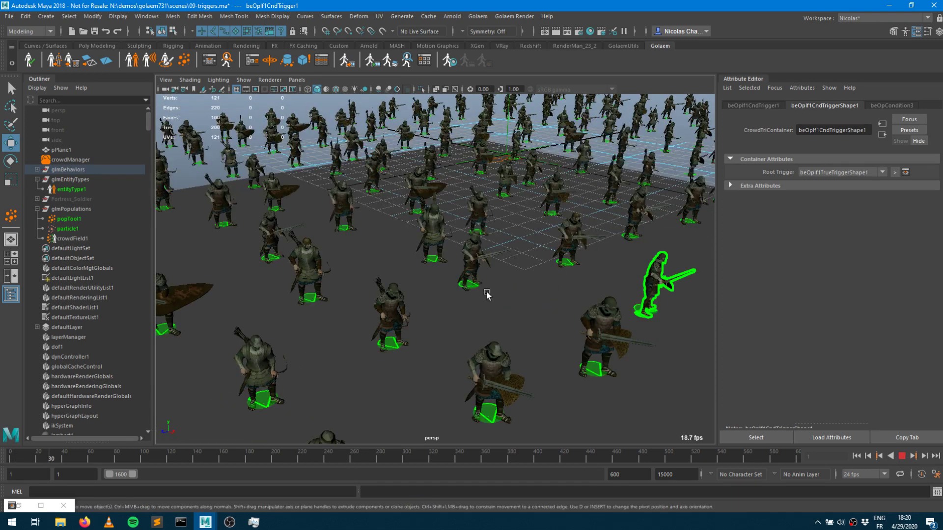
scroll(488, 293, "down", 5)
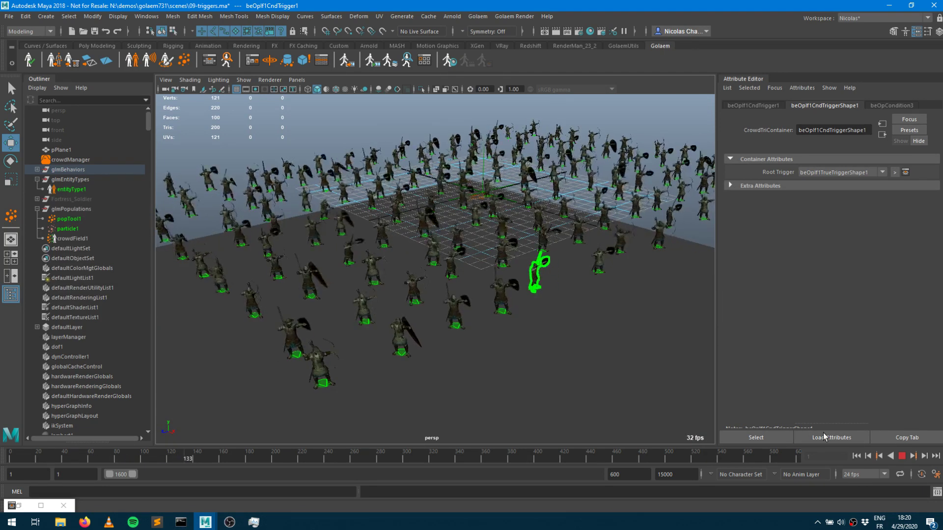
left_click(903, 455)
scroll(520, 344, "up", 5)
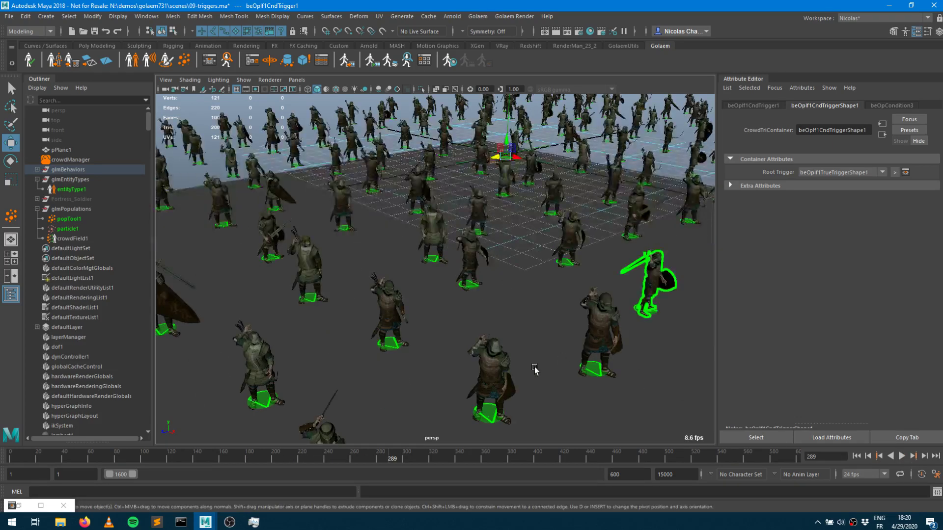
left_click(902, 457)
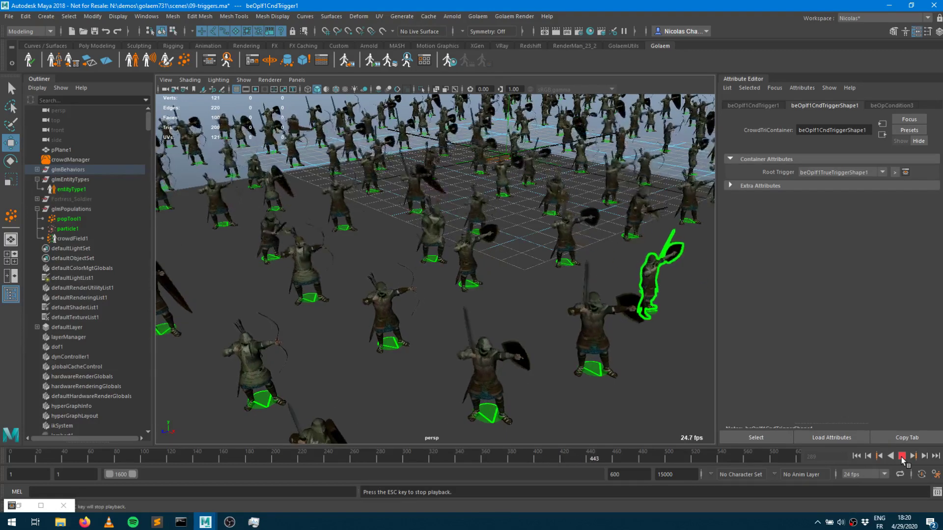
left_click(902, 456)
- Reopen the Behavior Editor, add an expression trigger to the IF operator's condition, and set it as root instead of the True trigger
left_click(209, 60)
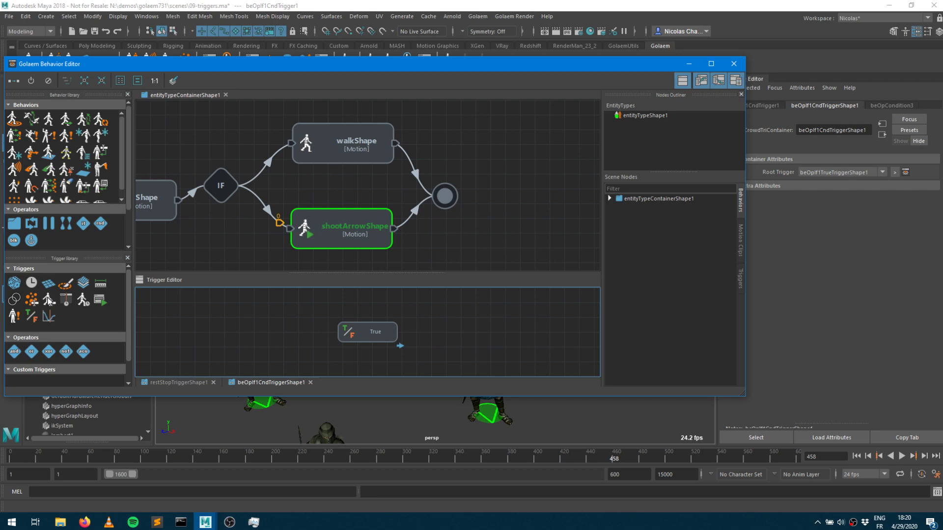
left_click_drag(49, 300, 256, 317)
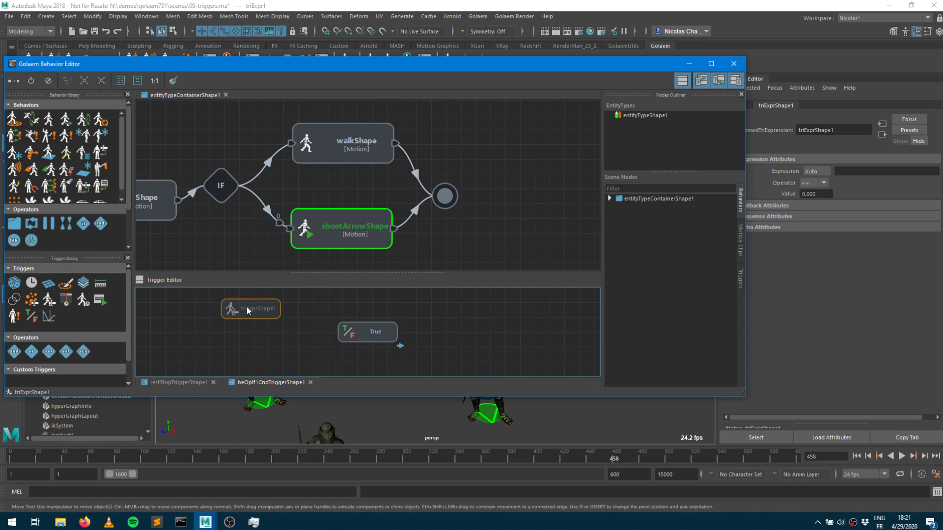
left_click_drag(250, 311, 257, 309)
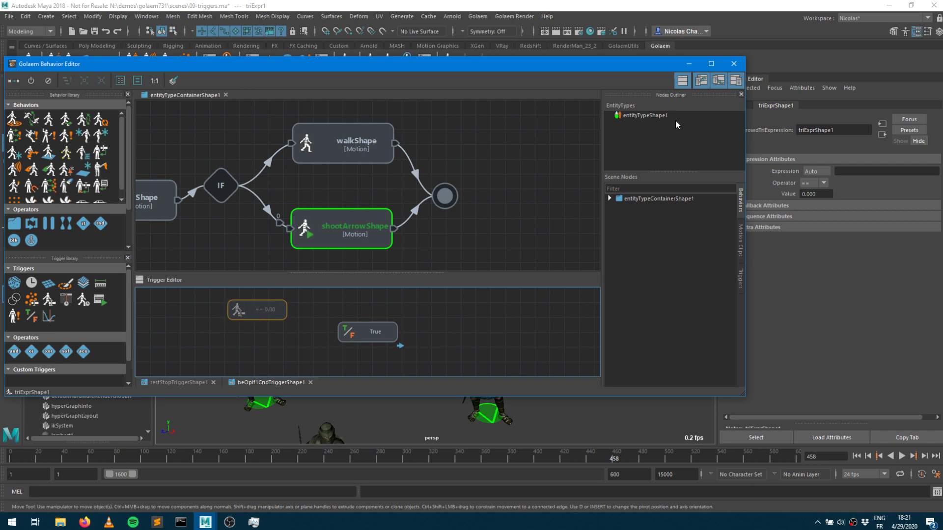
left_click_drag(618, 63, 519, 57)
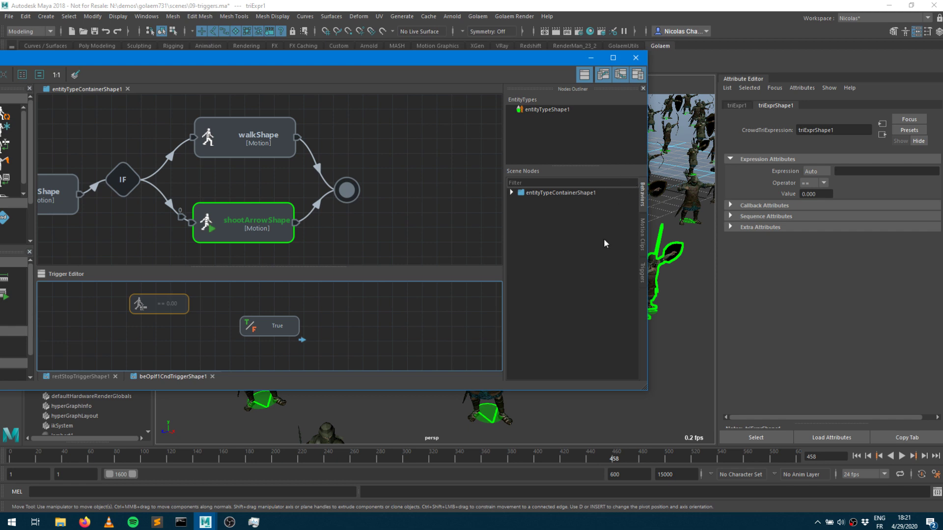
right_click(170, 299)
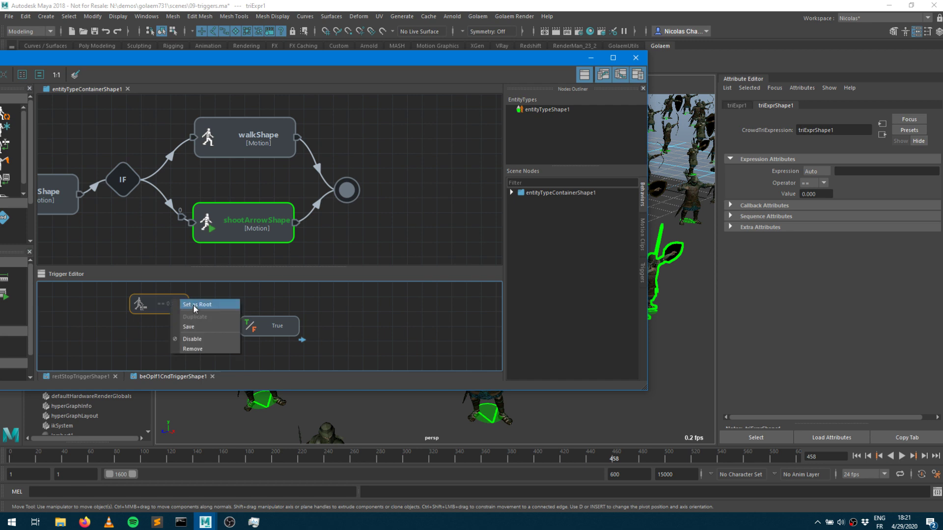
left_click(193, 305)
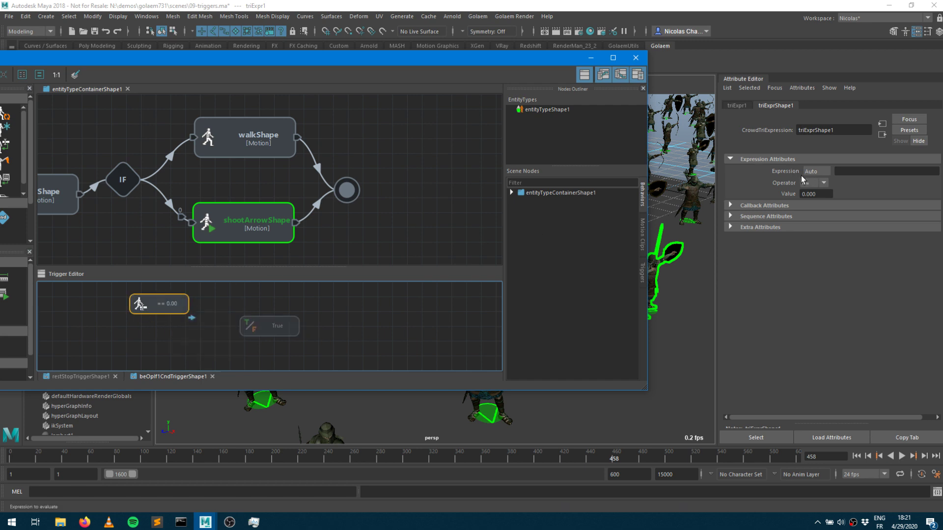
- Set the IF condition trigger's expression to this.renderingTypeId from the list of crowd channel attributes
left_click_drag(716, 170, 665, 171)
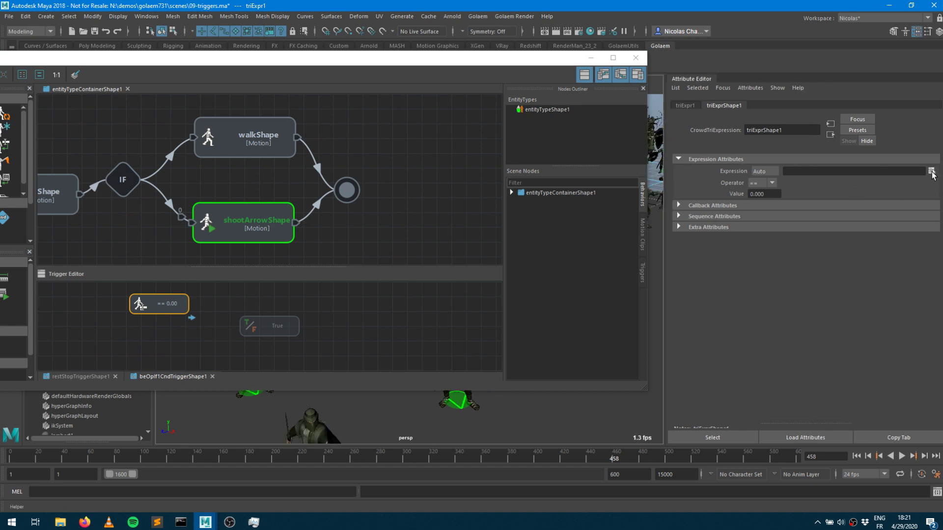
left_click(931, 172)
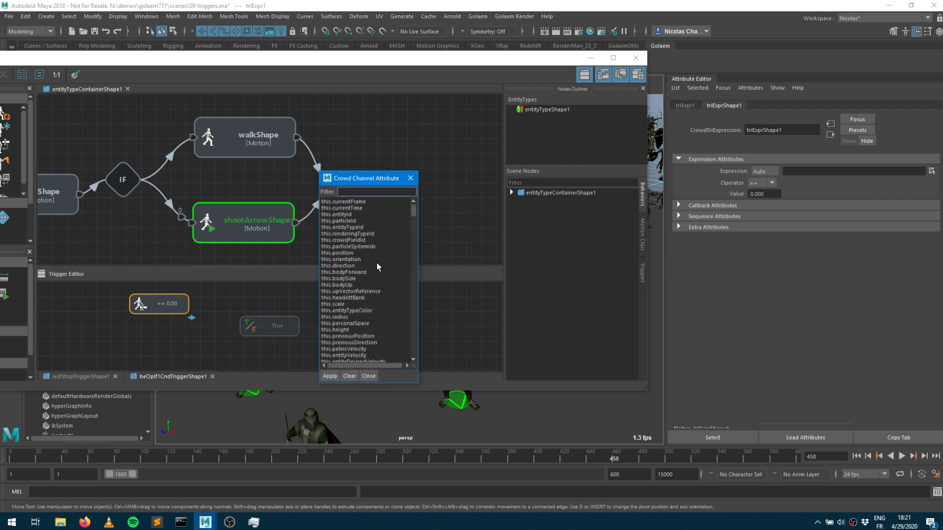
scroll(377, 265, "down", 20)
scroll(378, 266, "up", 20)
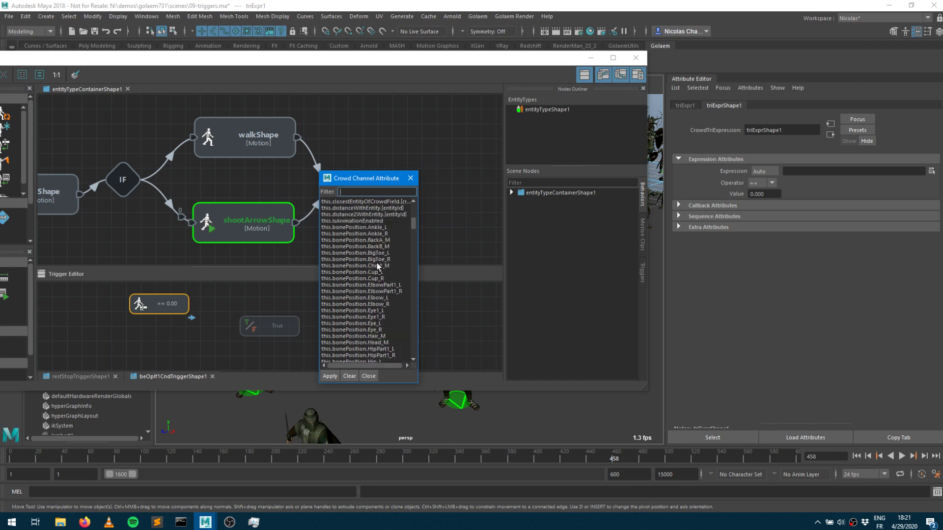
scroll(376, 263, "up", 8)
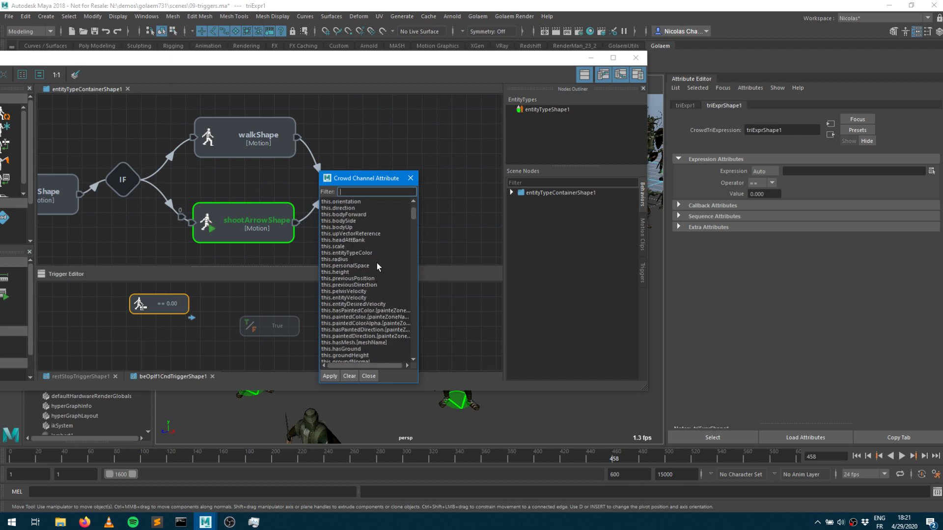
scroll(376, 263, "down", 15)
scroll(378, 265, "down", 20)
left_click_drag(414, 252, 416, 343)
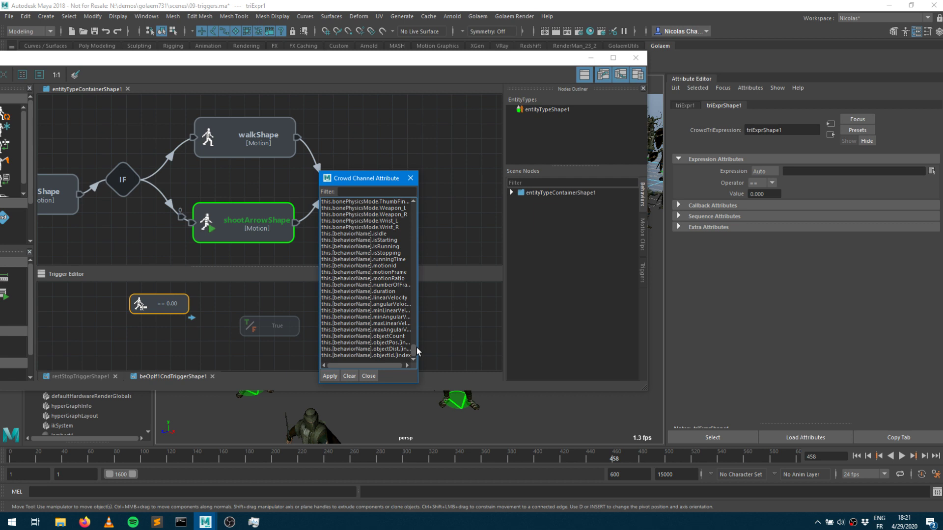
left_click_drag(417, 347, 416, 210)
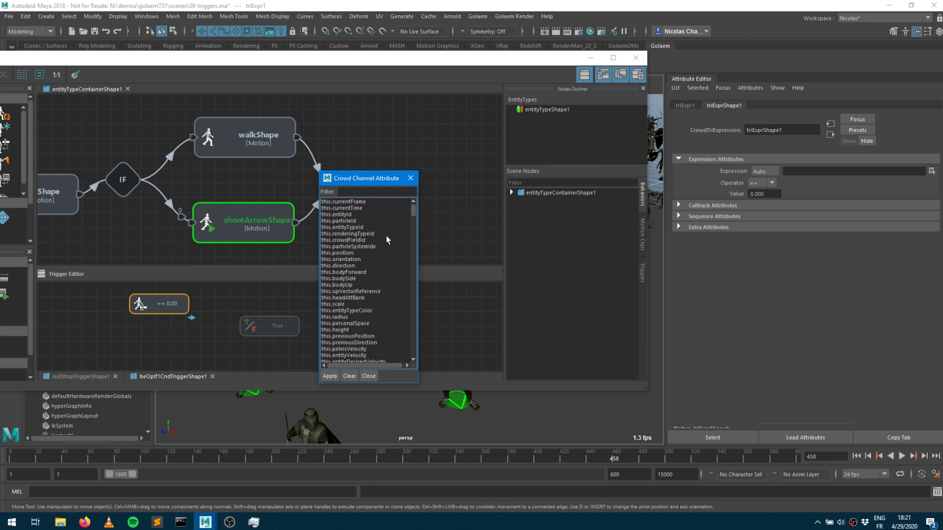
left_click(351, 235)
double_click(351, 239)
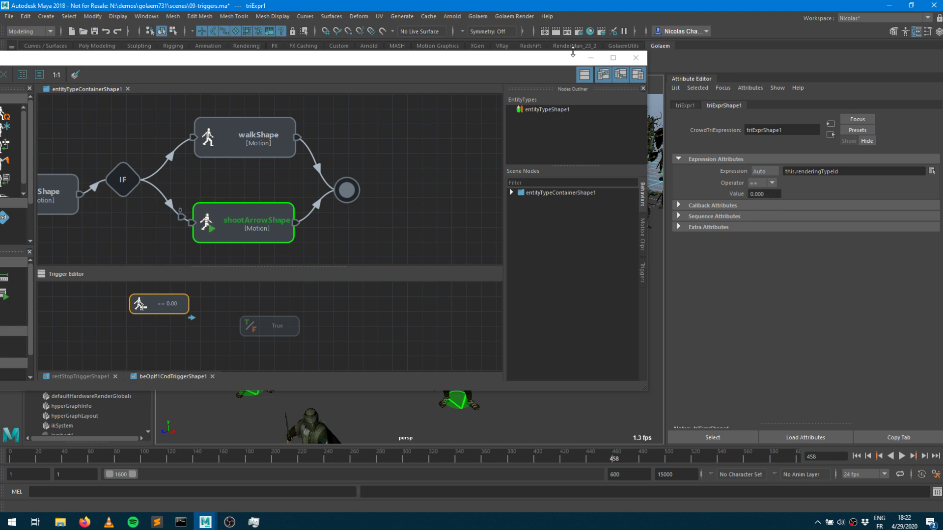
- Open entityType1's SoldierFortress.gcha character file in the Character Maker and examine the ids of its rendering types, especially Arrow_attacker
left_click(590, 60)
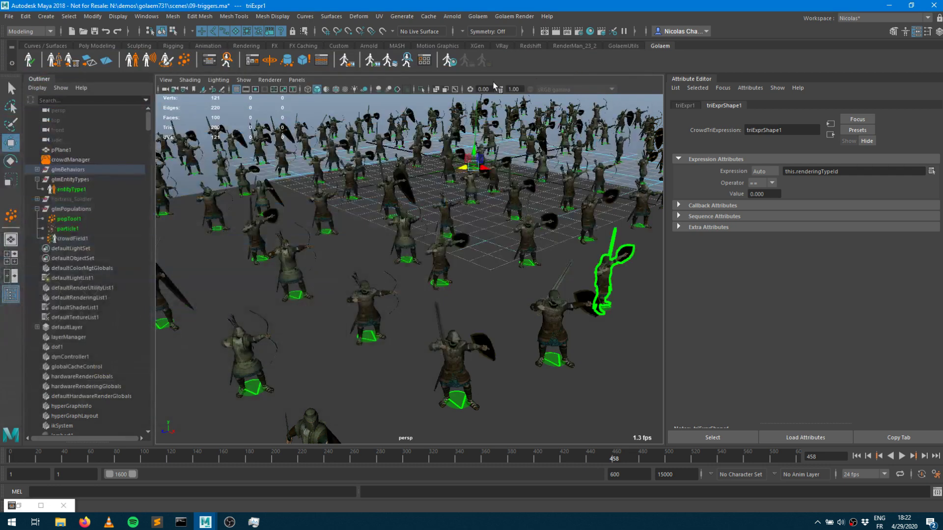
left_click(72, 192)
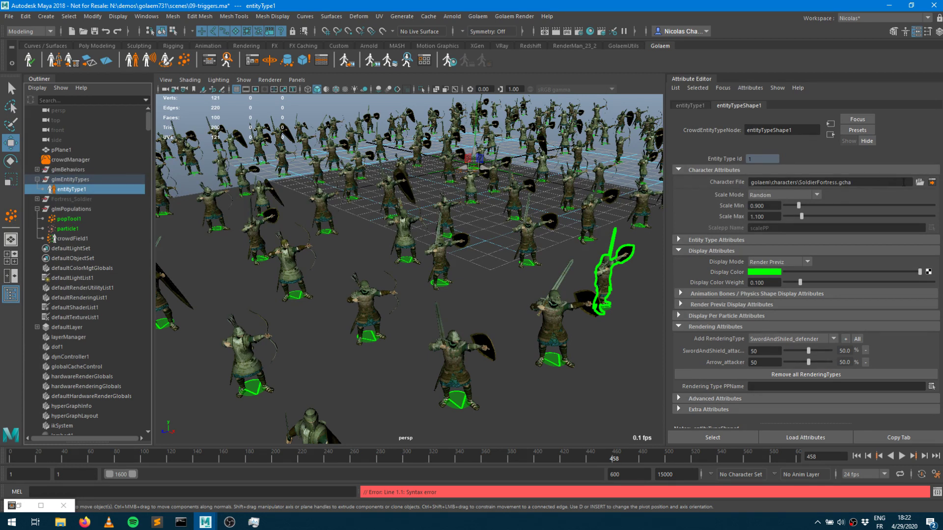
left_click(932, 182)
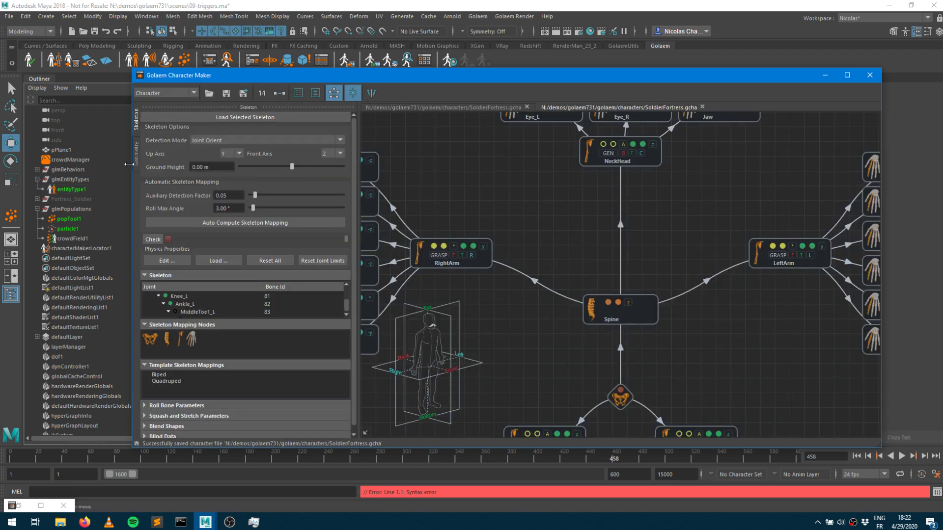
left_click(137, 159)
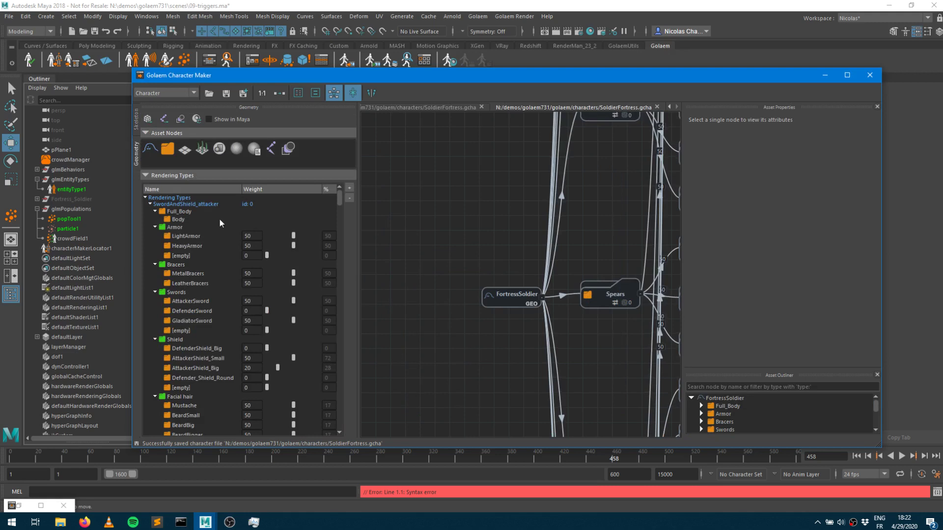
left_click(150, 203)
left_click(150, 210)
left_click(150, 217)
left_click(151, 223)
left_click(151, 230)
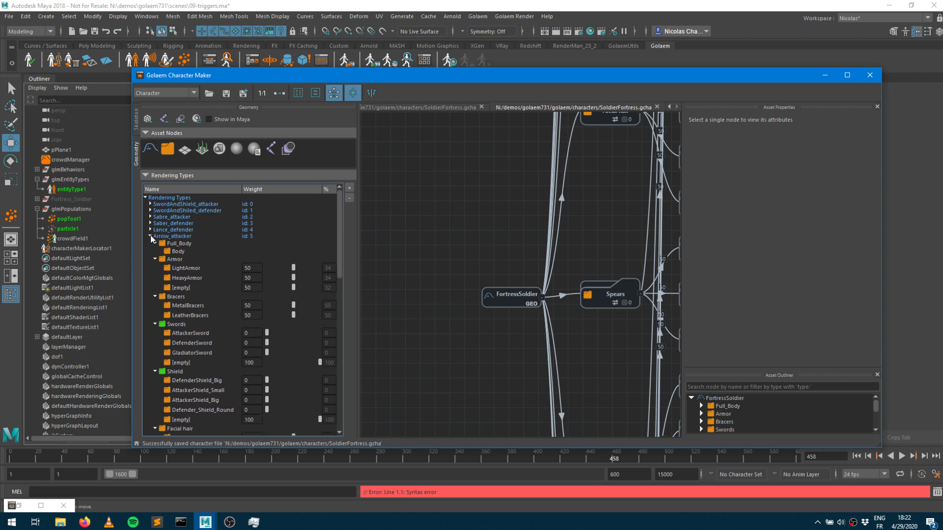
left_click(150, 236)
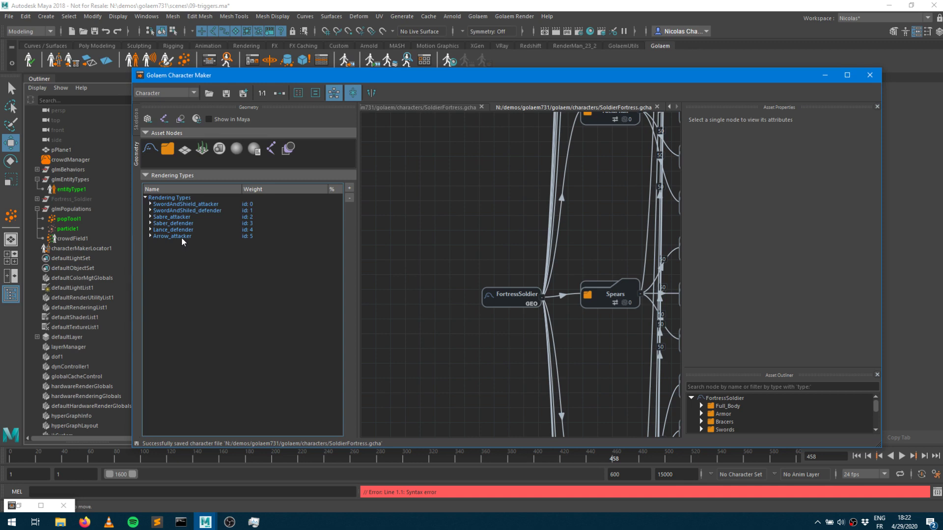
left_click(181, 237)
left_click(825, 75)
- Return to the Behavior Editor and set the IF condition's expression trigger to compare against the value 5
left_click(209, 60)
left_click(171, 230)
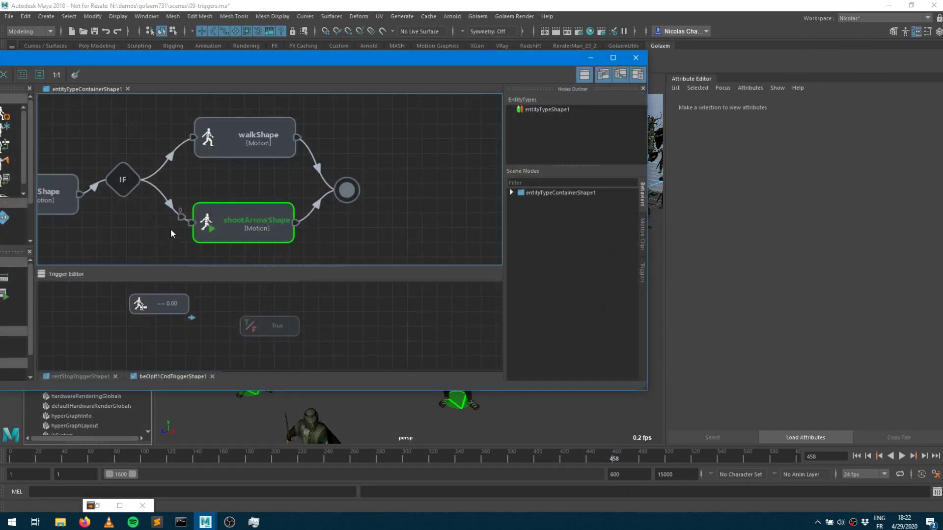
left_click(166, 298)
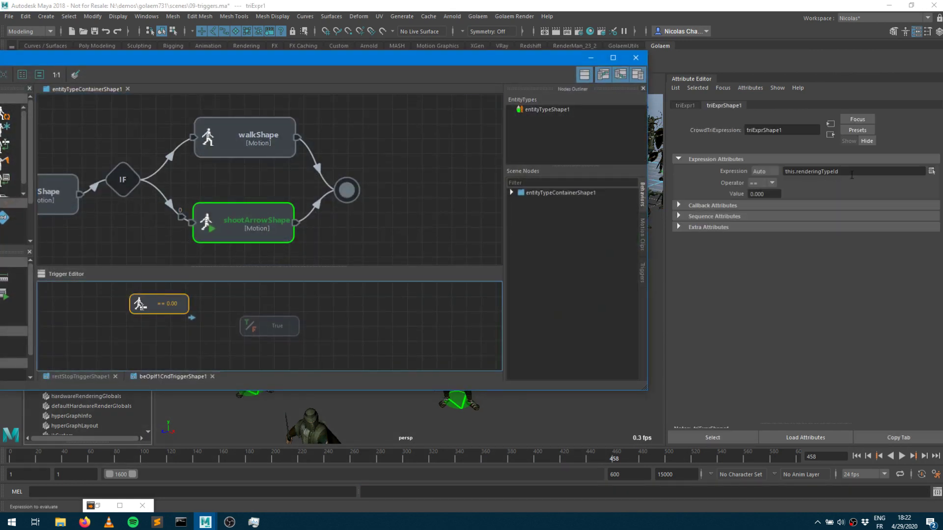
left_click(773, 195)
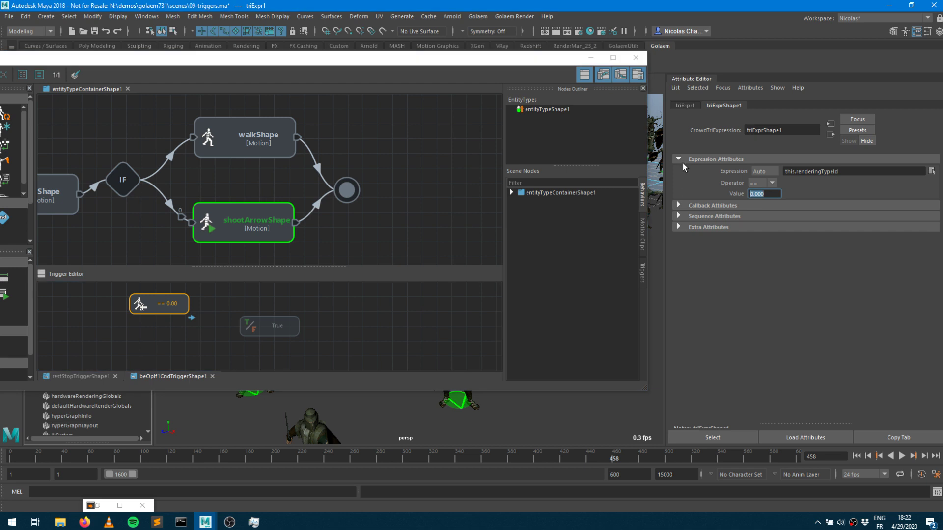
type("5")
key("Return")
- Clear the Behavior Editor from the viewport and replay the simulation from the start to about frame 173, examining which soldiers walk or shoot
left_click(591, 57)
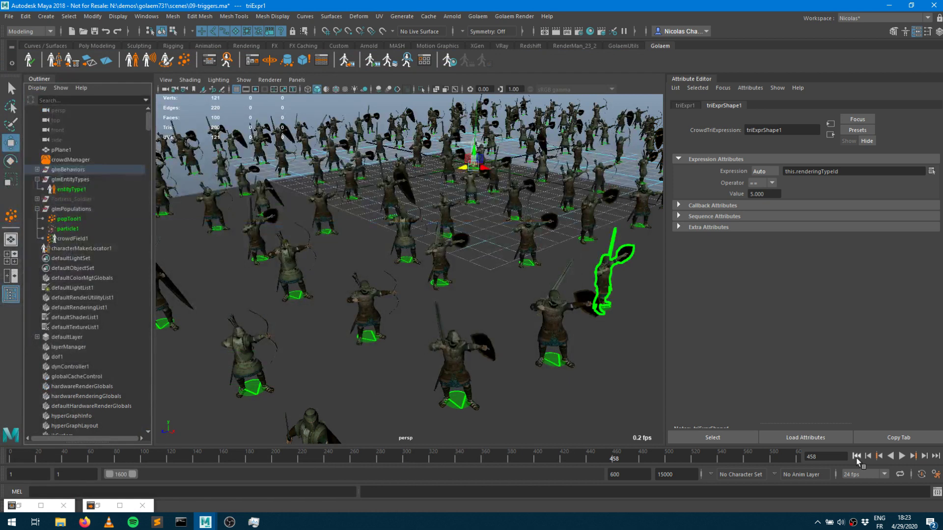
left_click(856, 456)
left_click(902, 456)
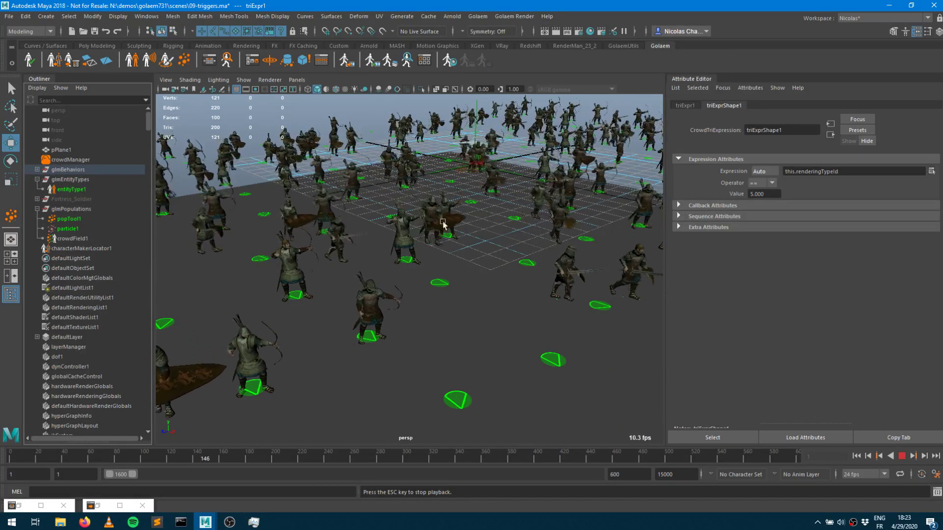
key("Escape")
mouse_move(395, 234)
left_mouse_down("alt")
mouse_move(423, 257)
mouse_move(405, 246)
left_mouse_up("alt")
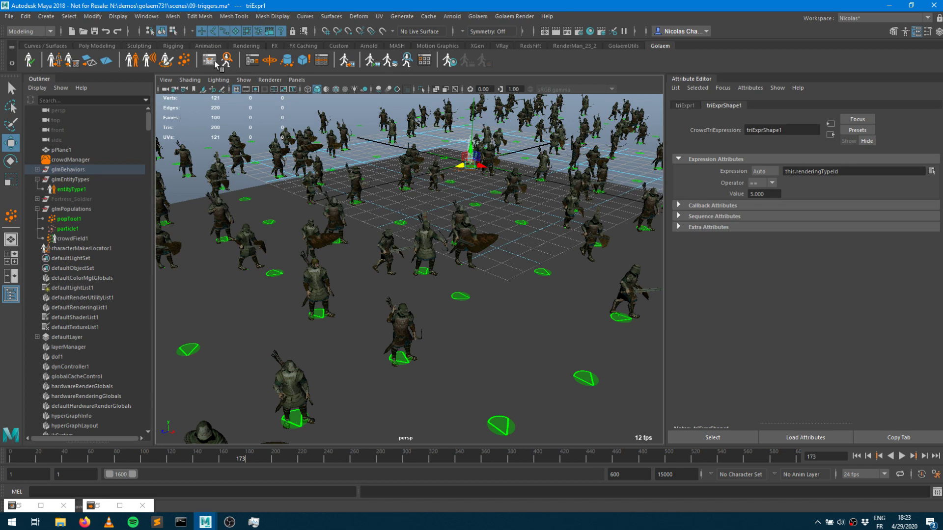
- Reopen the Behavior Editor, add a motion behavior beside the walking branch, and rename its transform to run
left_click(19, 506)
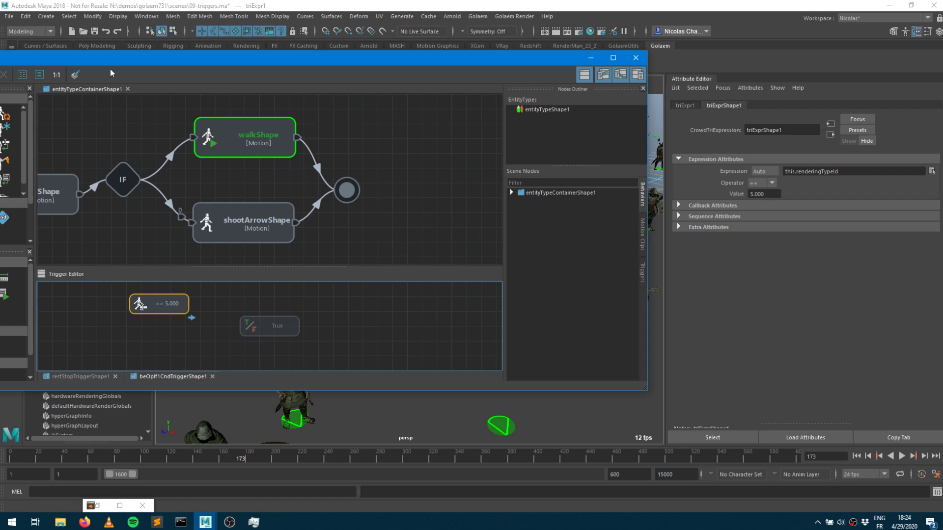
left_click_drag(111, 73, 240, 72)
left_click_drag(89, 124, 541, 154)
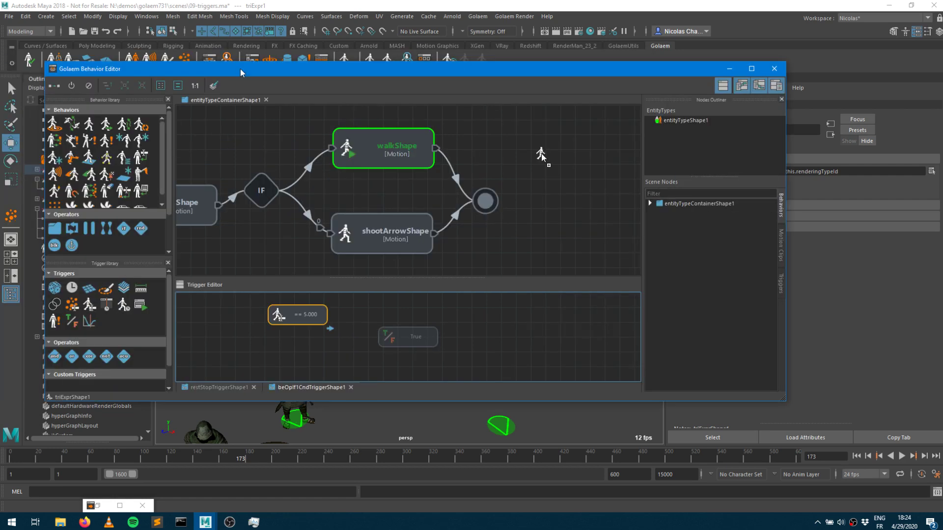
left_click_drag(569, 70, 357, 72)
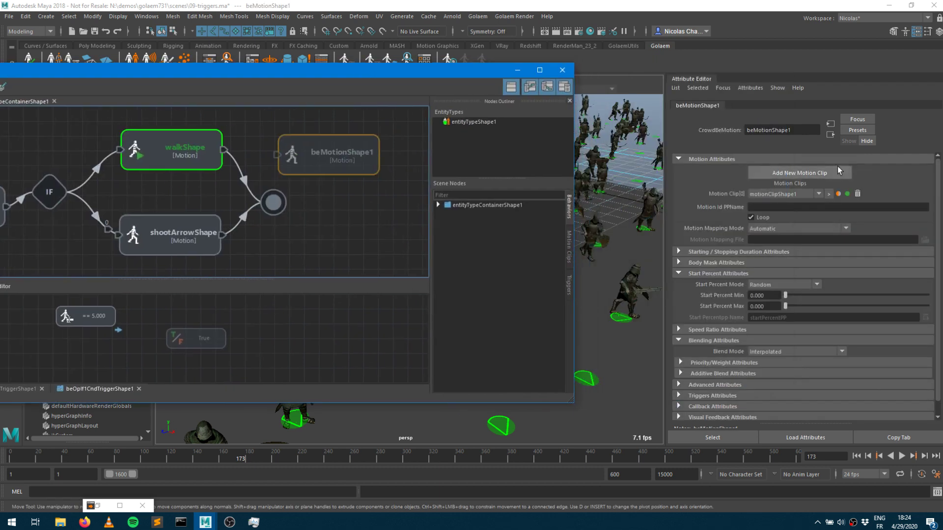
left_click(337, 122)
left_click(338, 147)
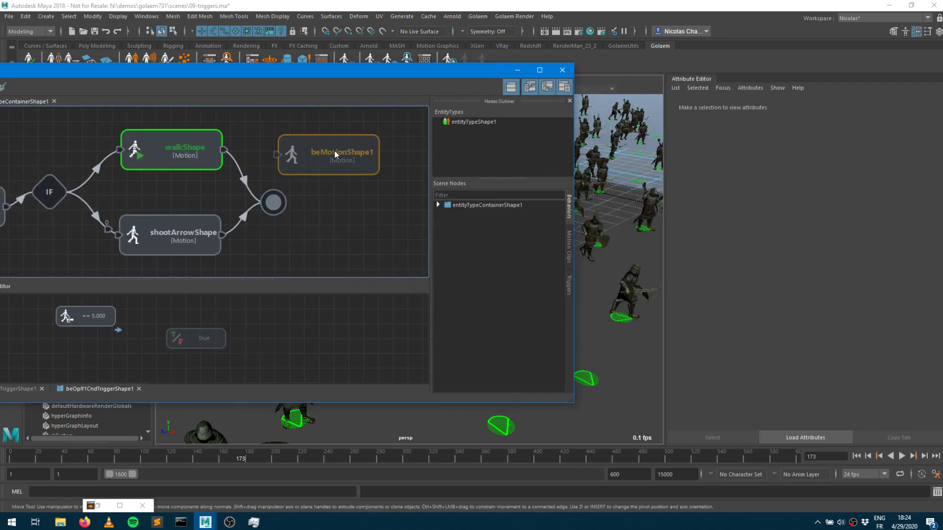
left_click(694, 104)
double_click(781, 129)
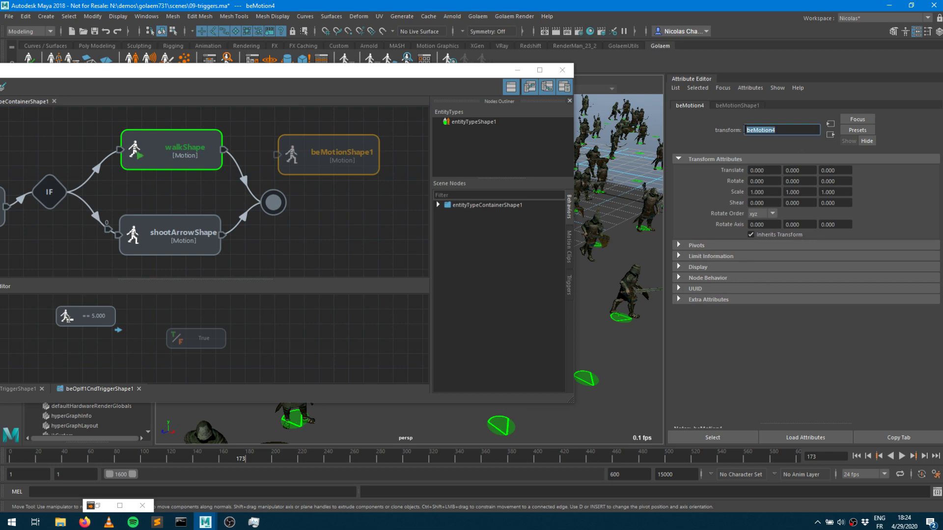
type("run")
key("Return")
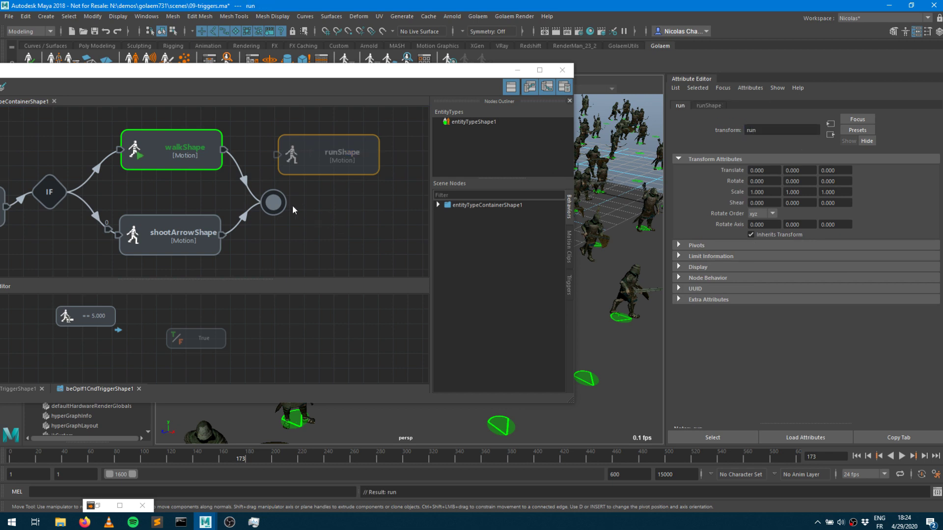
- Insert runShape into the connection between walkShape and the end node, moving the end node outward to make room
left_click_drag(276, 207, 374, 237)
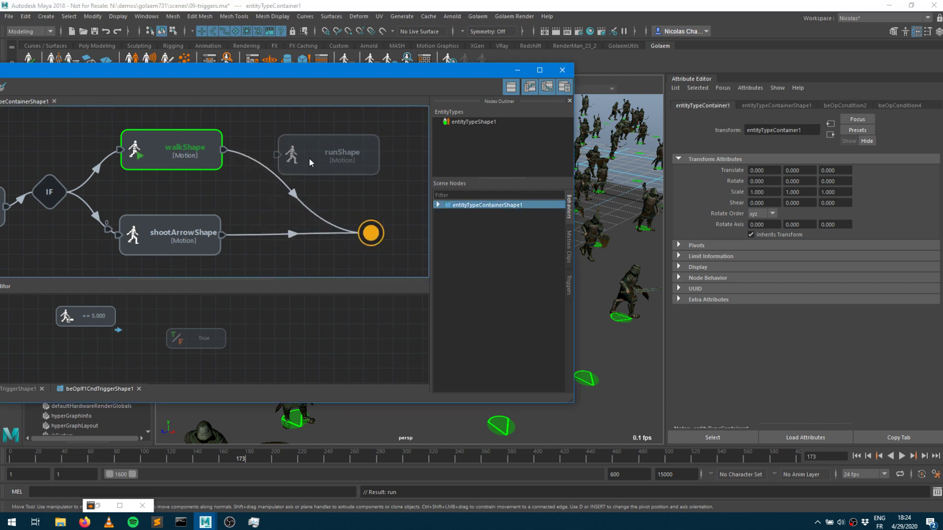
left_click_drag(310, 160, 299, 179)
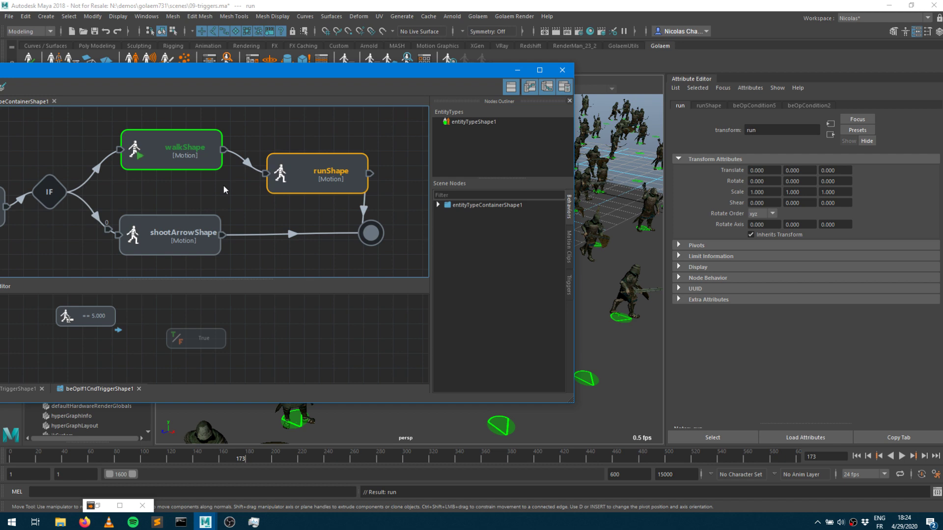
left_click_drag(371, 234, 414, 236)
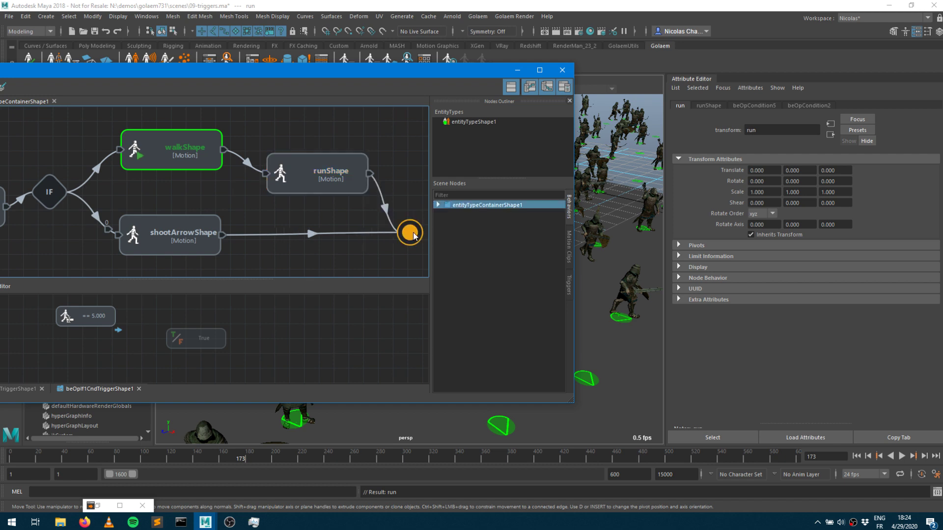
left_click(243, 166)
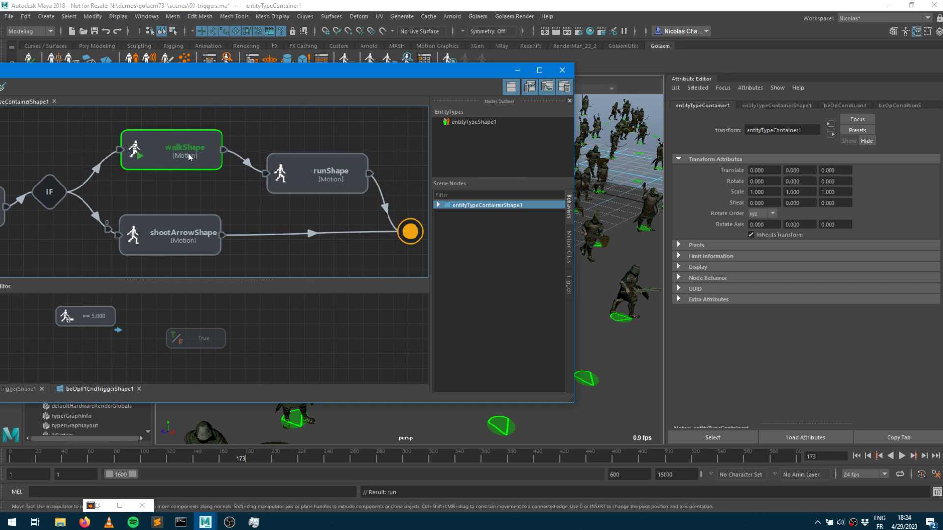
- Load the Soldier_Run.gmo motion file into runShape
left_click(301, 186)
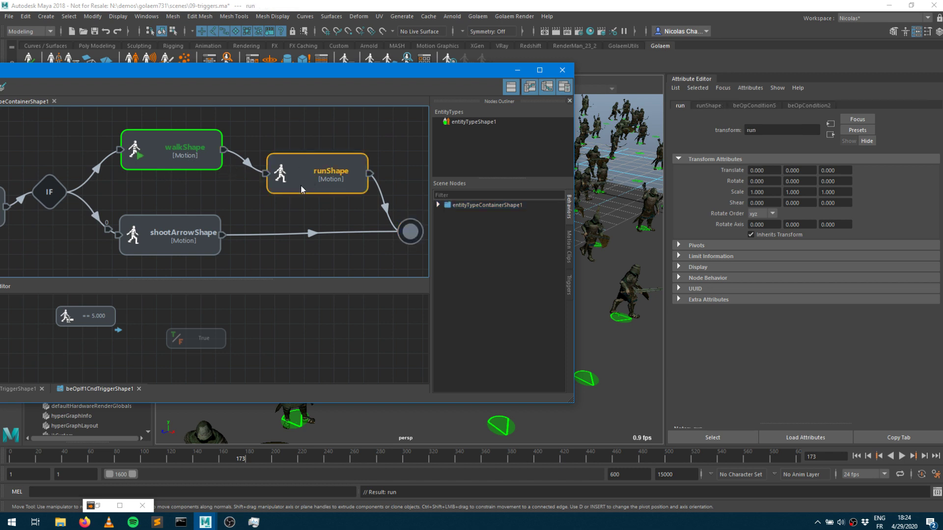
double_click(300, 184)
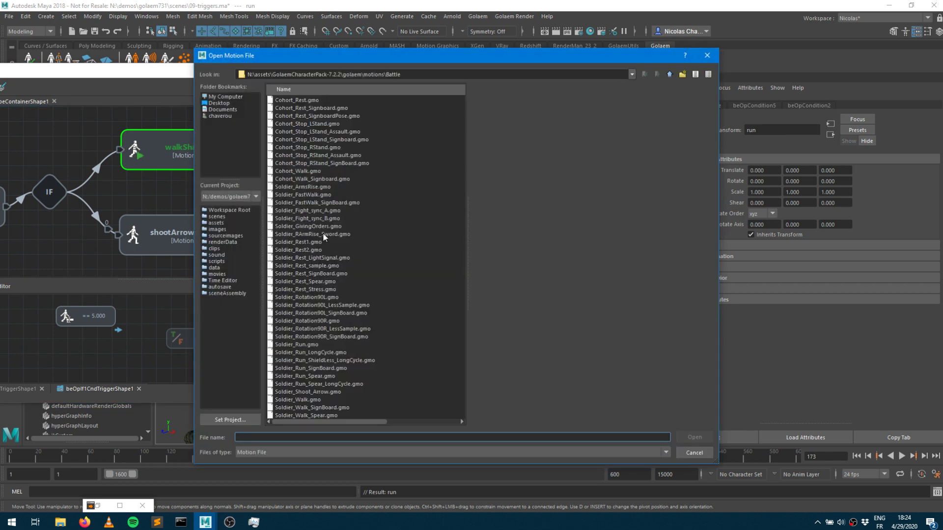
left_click(308, 344)
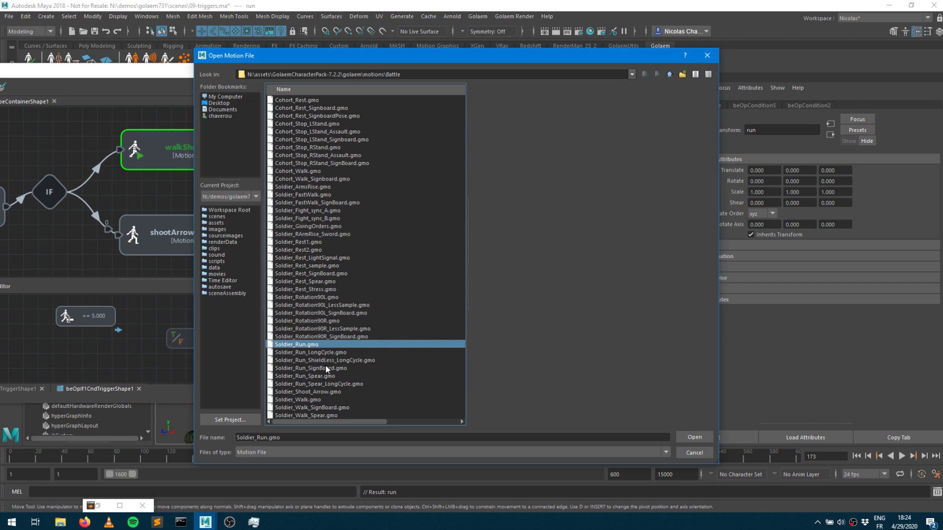
left_click(693, 437)
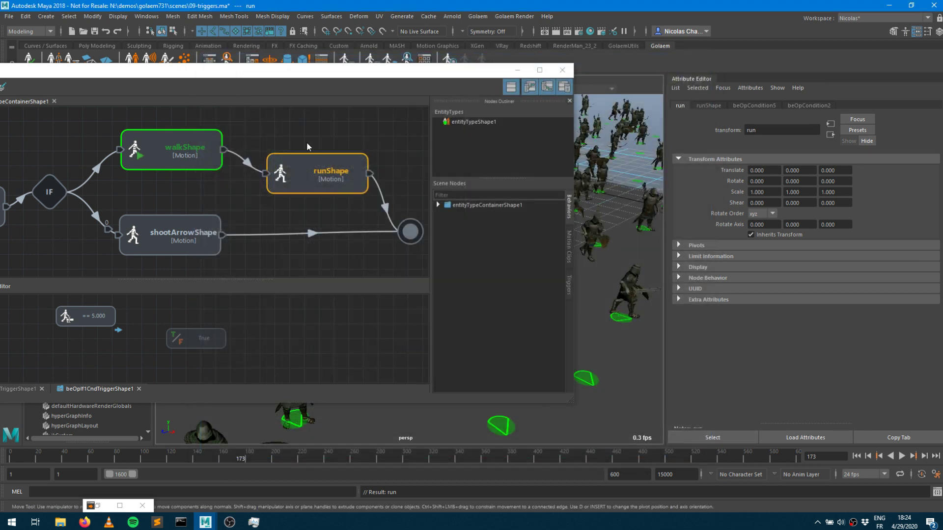
- Open walkShape's stop trigger in the Trigger Editor and add a poly zone trigger beside the False trigger
left_click(223, 151)
left_click_drag(172, 70, 457, 35)
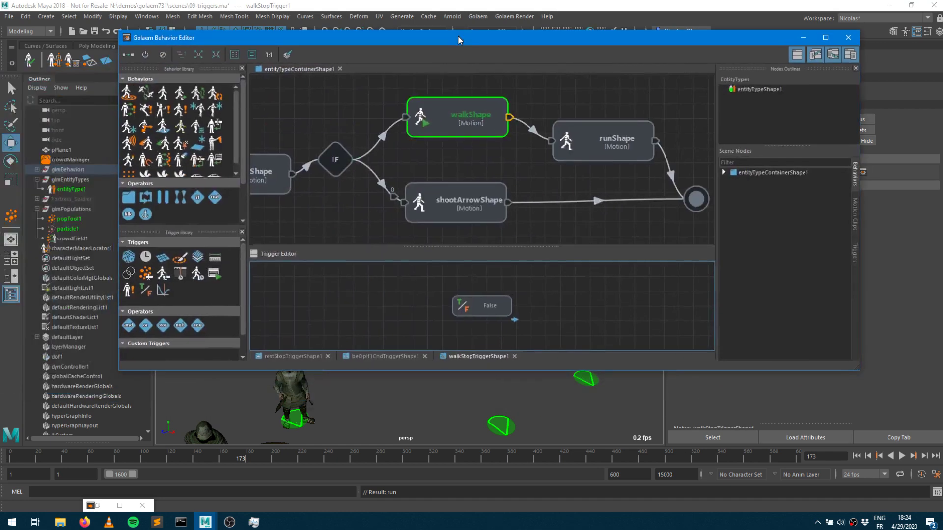
left_click_drag(163, 257, 353, 299)
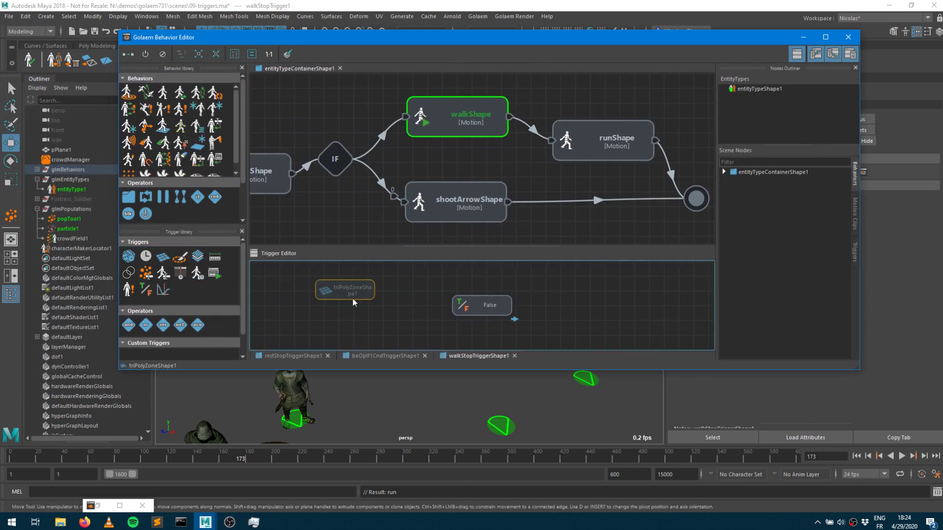
- Make the poly zone trigger the active output of walkShape's stop trigger in place of the False trigger
right_click(350, 291)
left_click(364, 297)
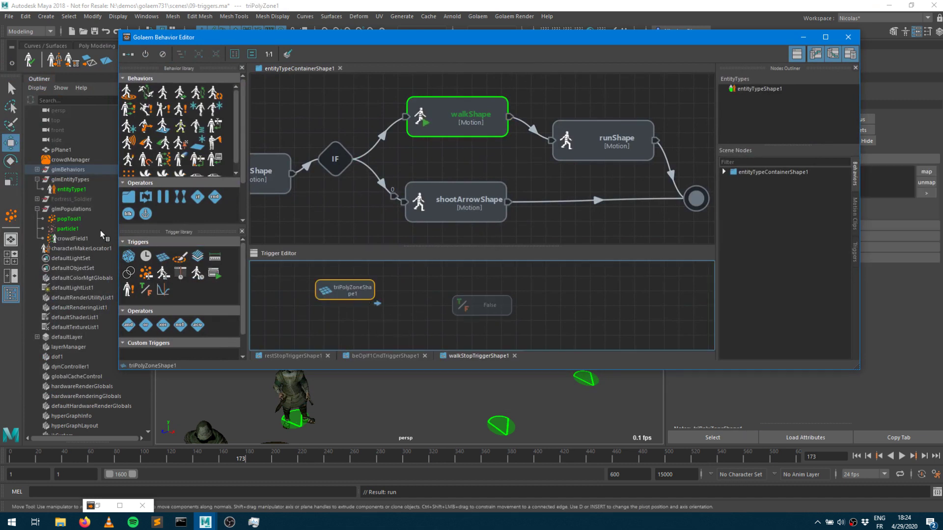
- Select pPlane1 together with the poly zone trigger and map the plane into the zone's In Polygons attribute
left_click_drag(444, 48, 514, 326)
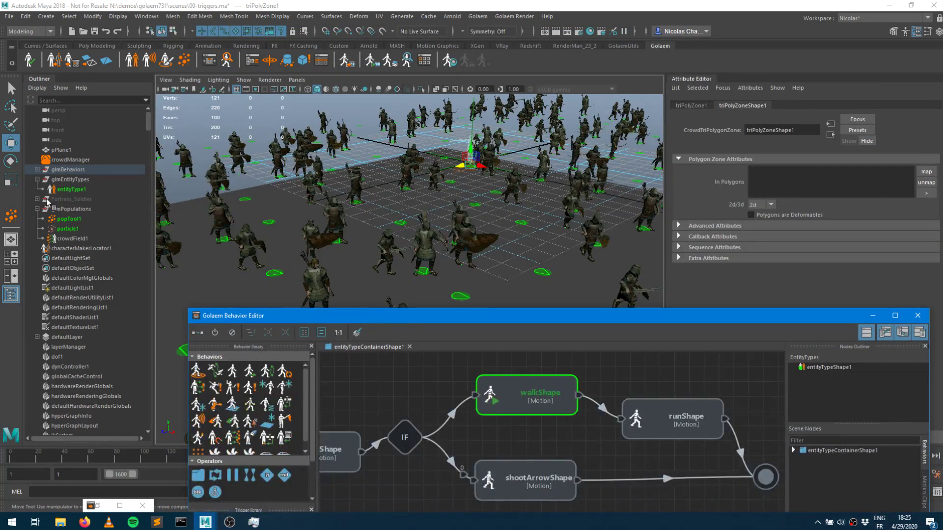
left_click(72, 150)
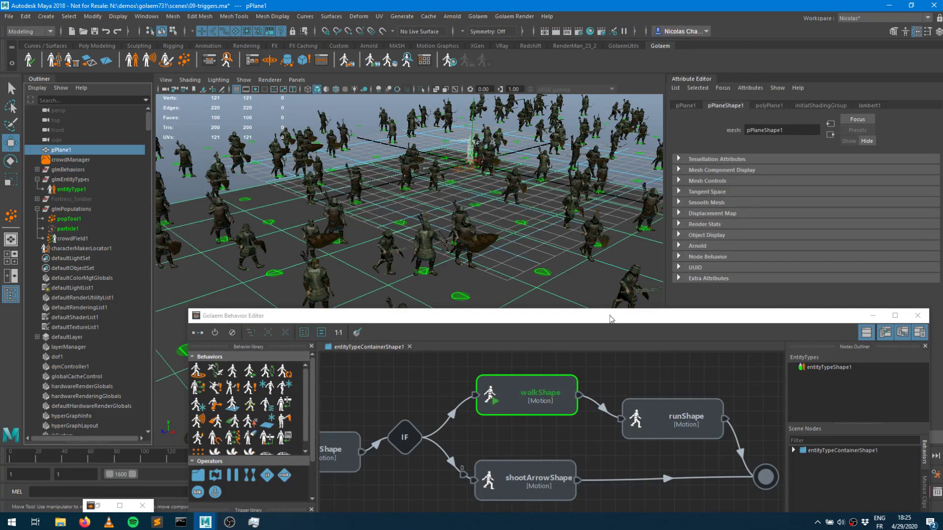
left_click_drag(546, 316, 496, 102)
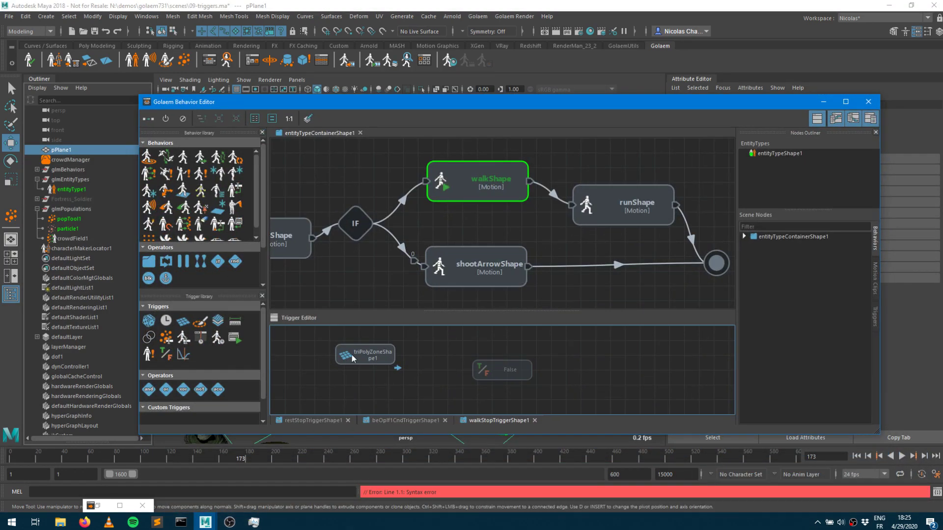
left_click_drag(656, 104, 500, 70)
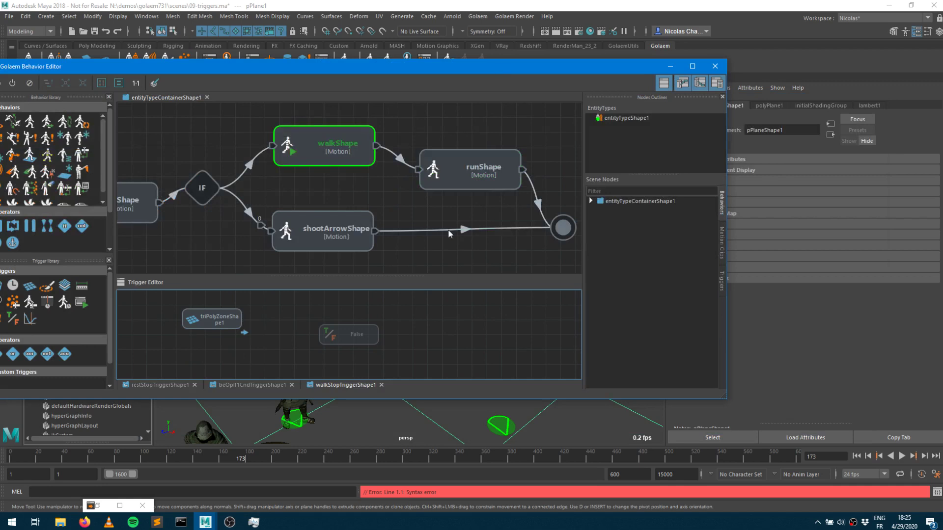
left_click(283, 327)
left_click(218, 324)
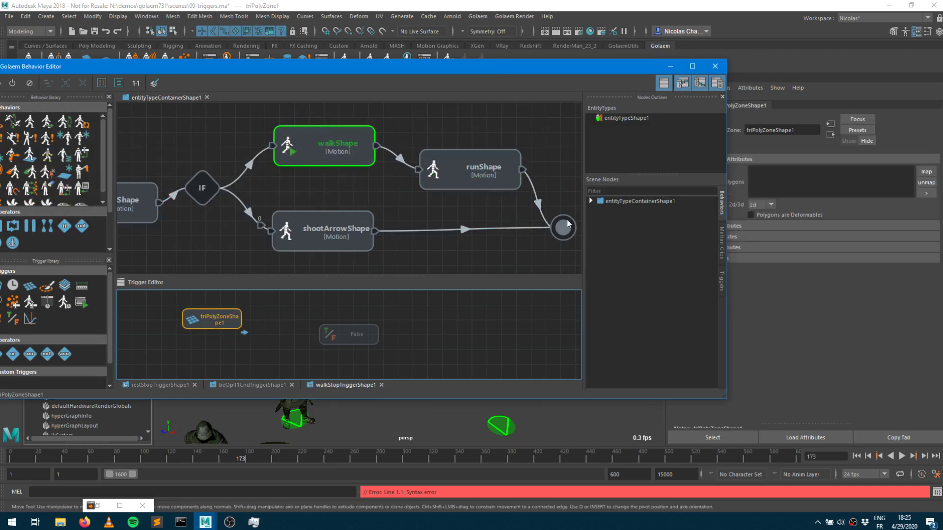
left_click_drag(588, 65, 535, 63)
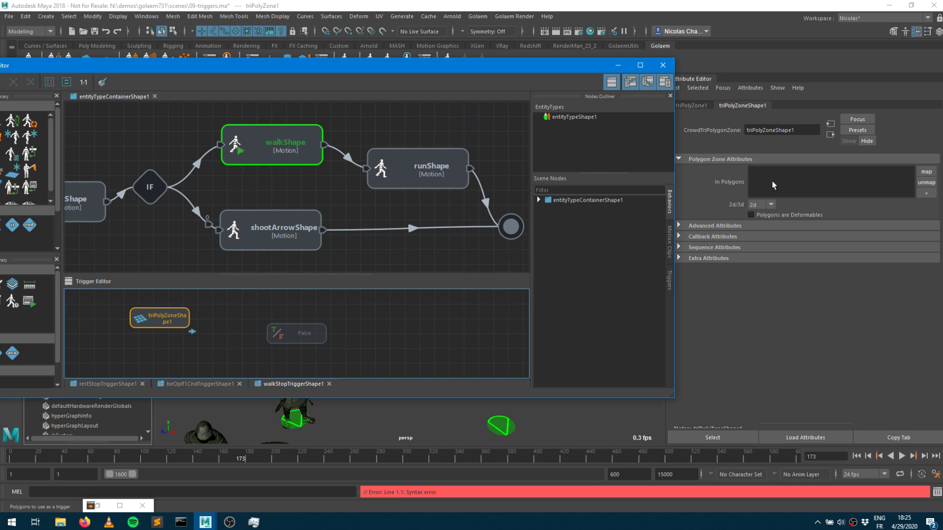
left_click_drag(213, 72, 352, 80)
left_click(61, 151)
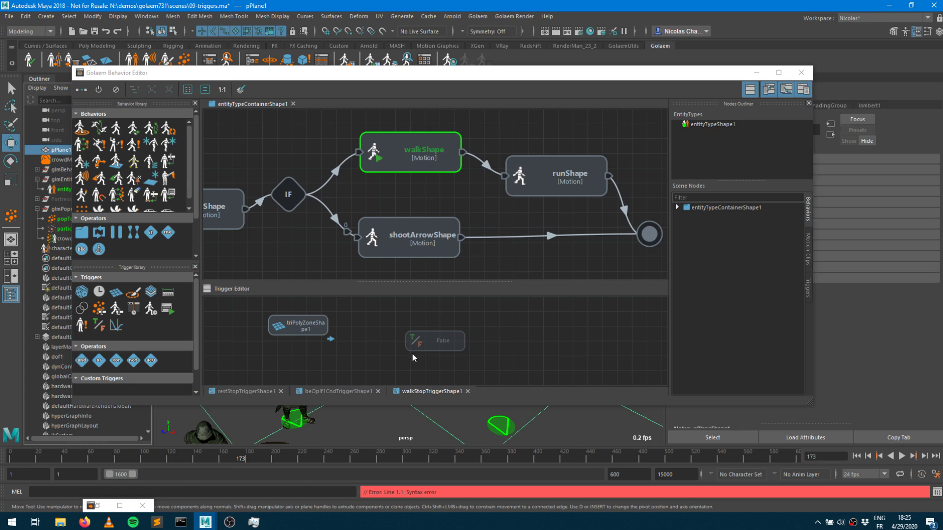
left_click(296, 329)
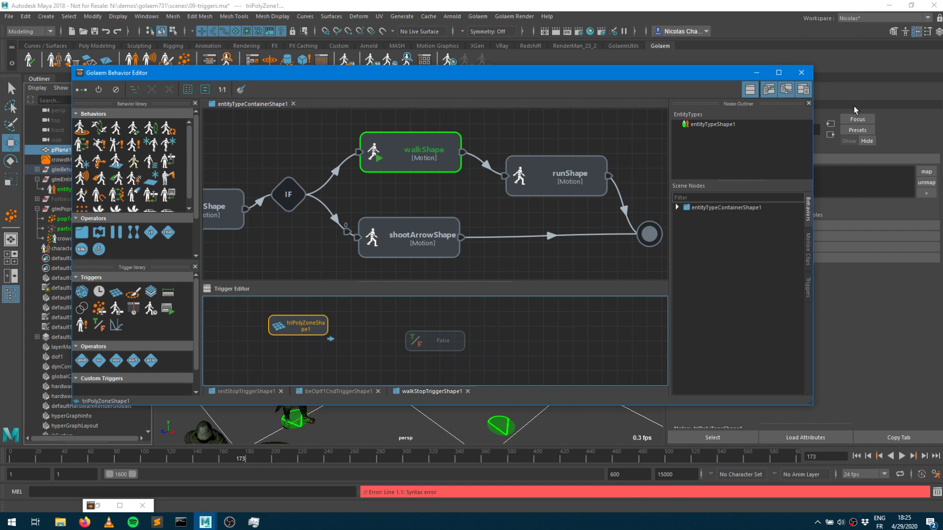
left_click(921, 176)
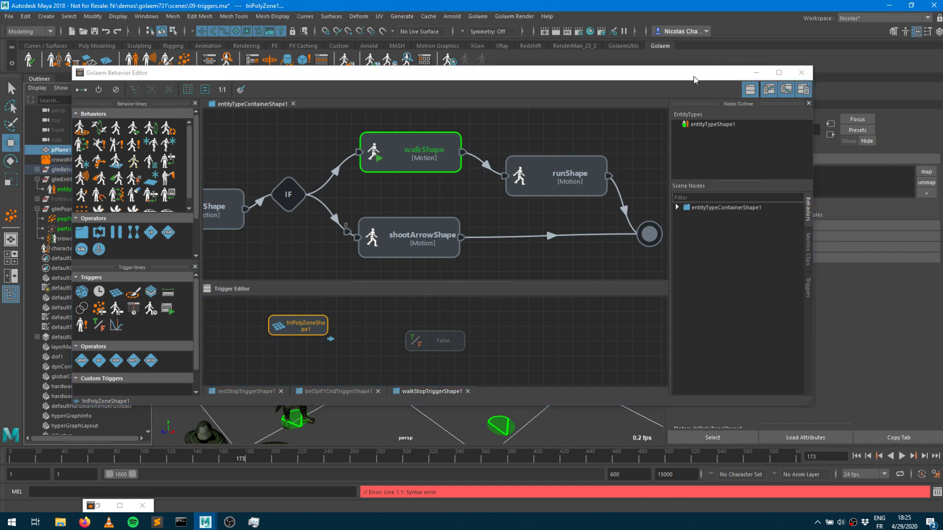
left_click_drag(694, 80, 697, 226)
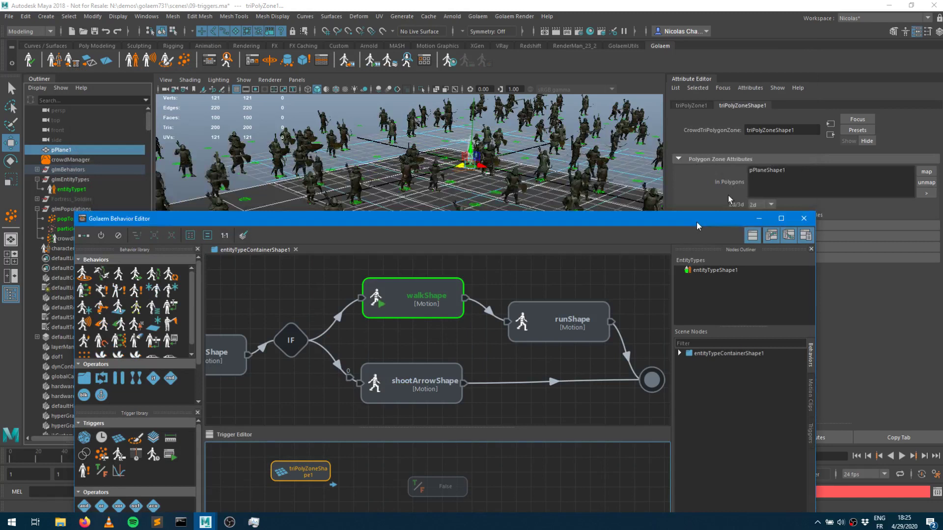
- Minimize the Behavior Editor and review the poly zone's 2d/3d options, keeping 2d
left_click(759, 218)
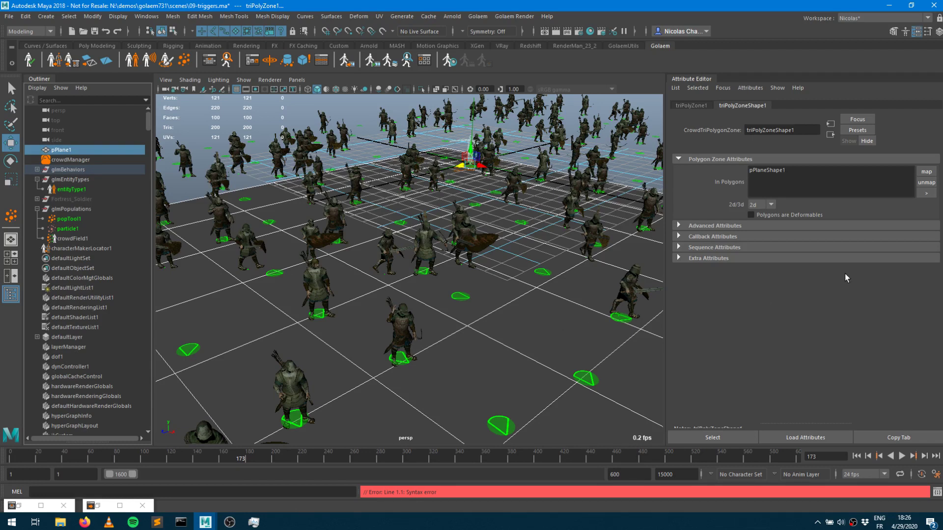
left_click(758, 206)
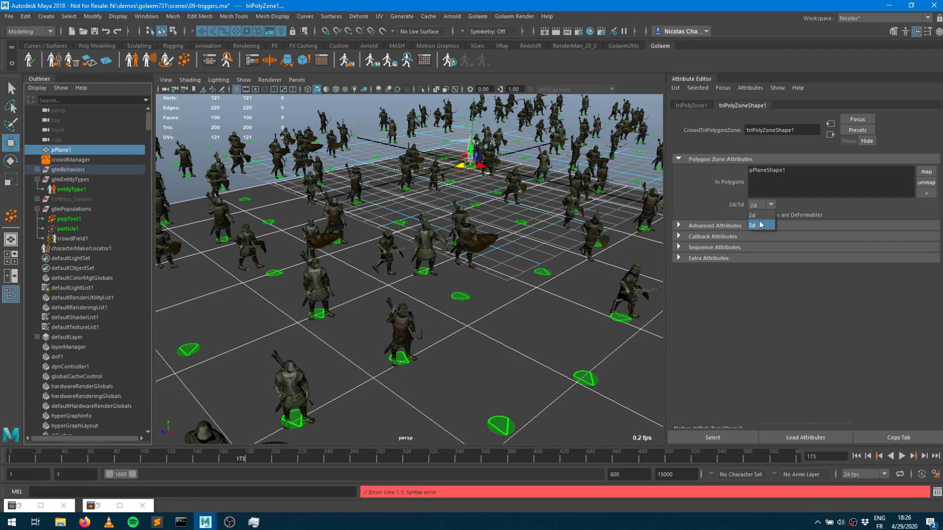
left_click(759, 213)
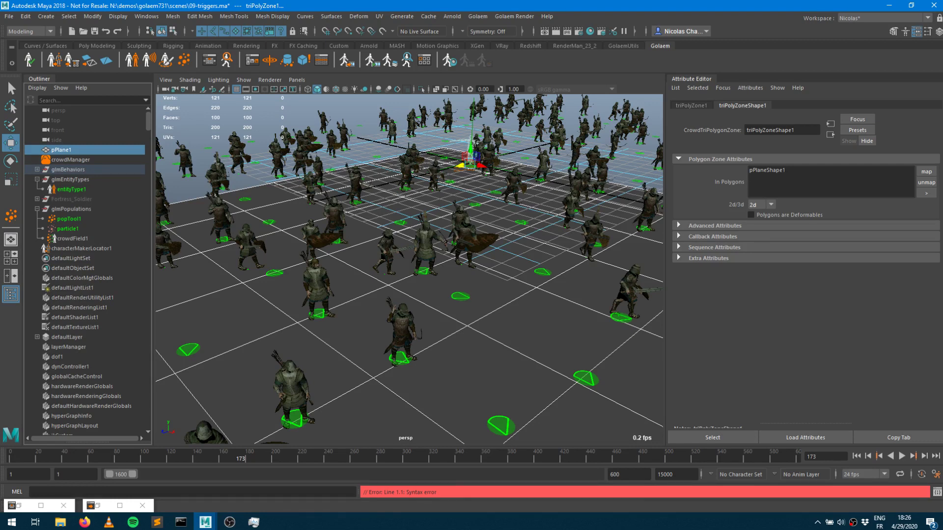
- Play the simulation from the first frame to about frame 86 to examine how the soldiers react to the zone
left_click(856, 457)
left_click(903, 456)
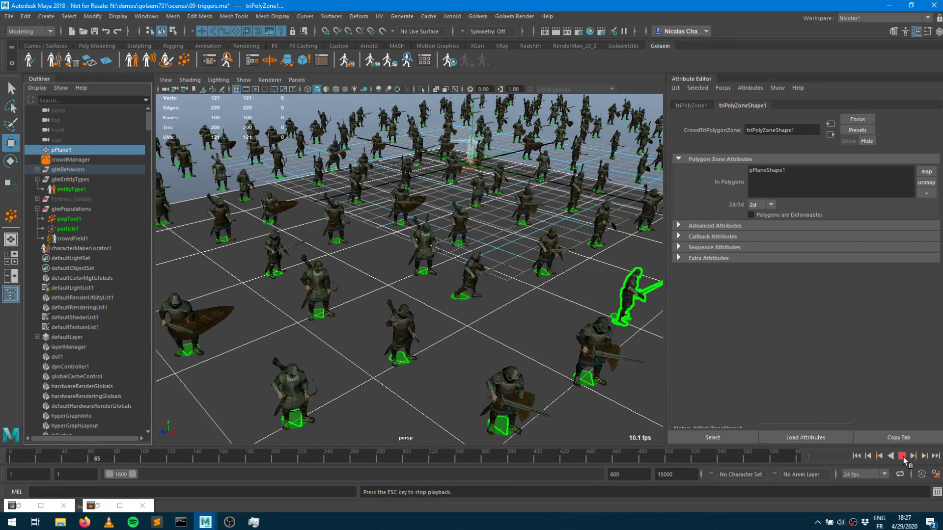
left_click(902, 457)
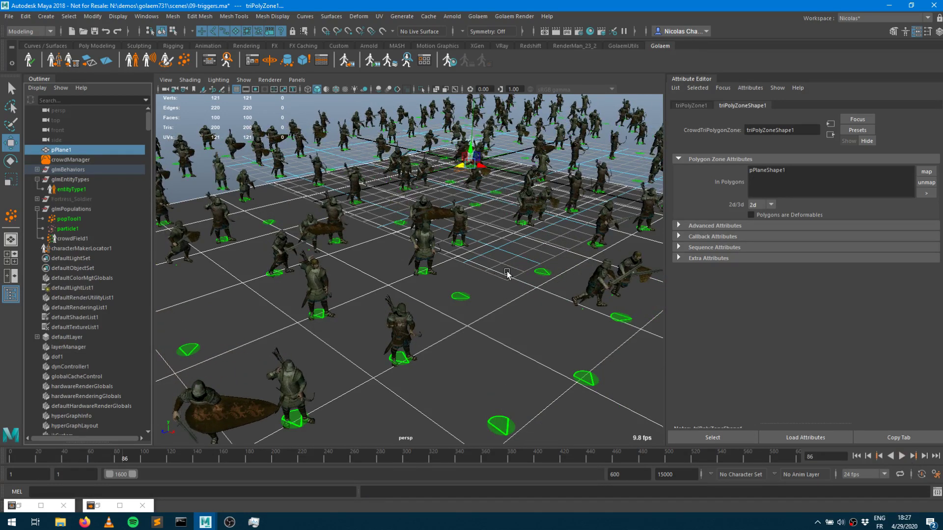
- Inspect a running soldier in Crowd Visual Feedback beside the behavior graph, then rewind the simulation and move the feedback window aside
left_click(208, 61)
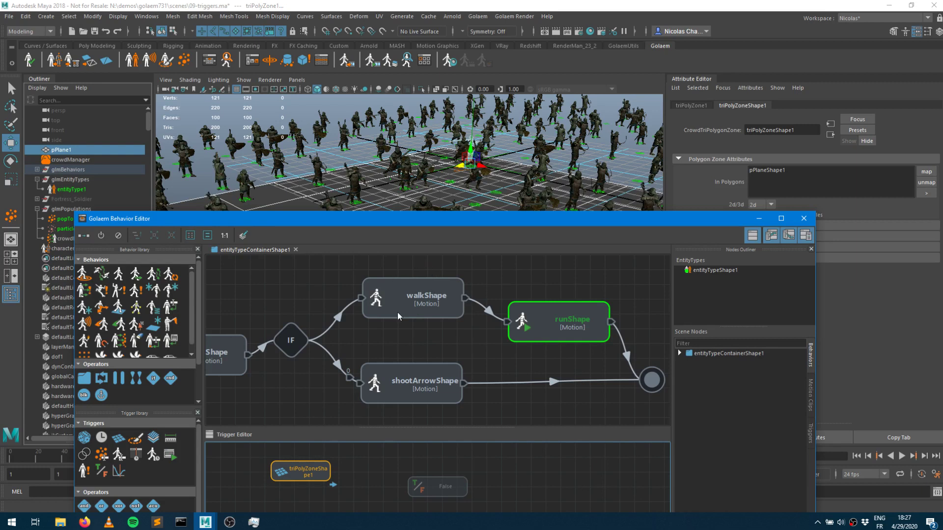
left_click(422, 169)
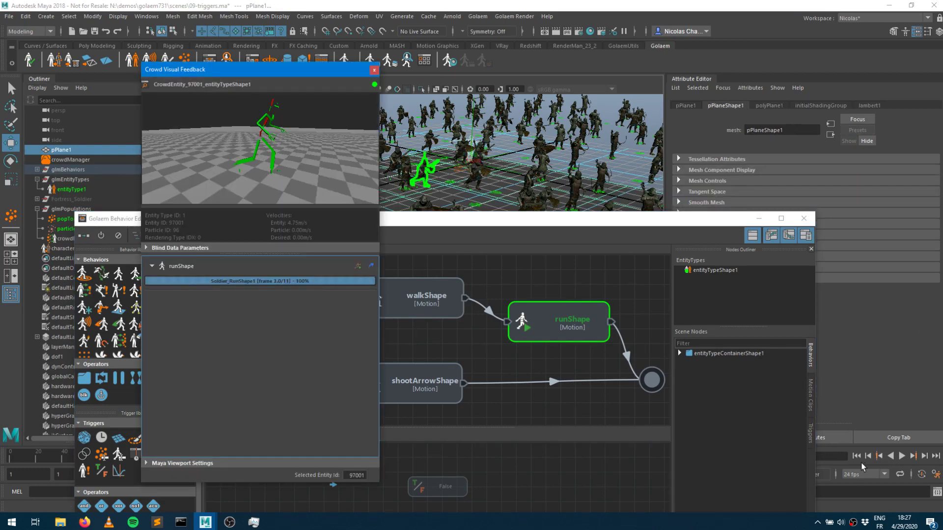
left_click(857, 456)
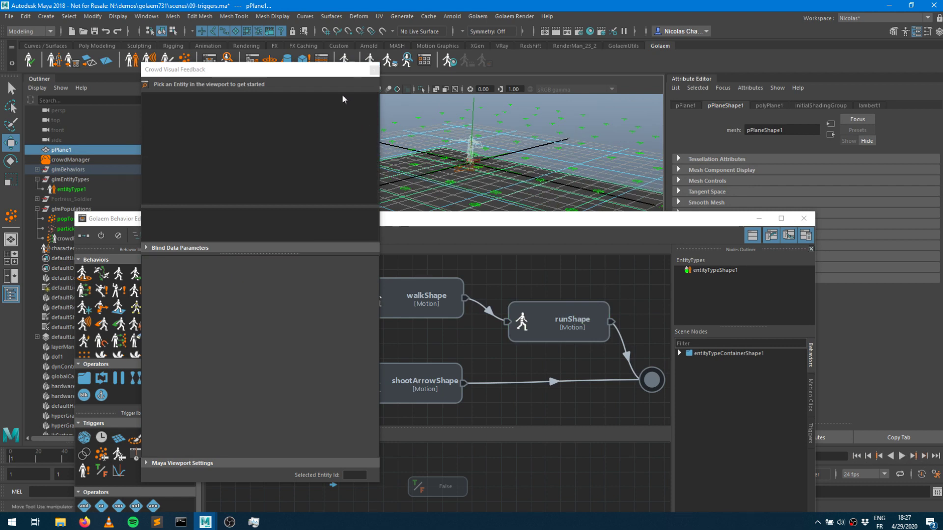
left_click_drag(343, 74, 107, 96)
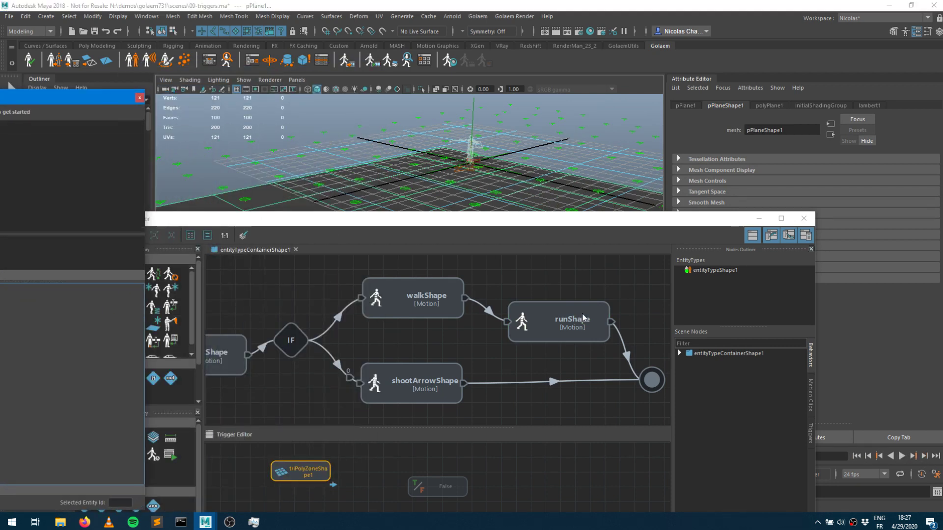
- Play the simulation with a soldier picked and advance past the end of restShape to examine its active behavior
left_click(902, 456)
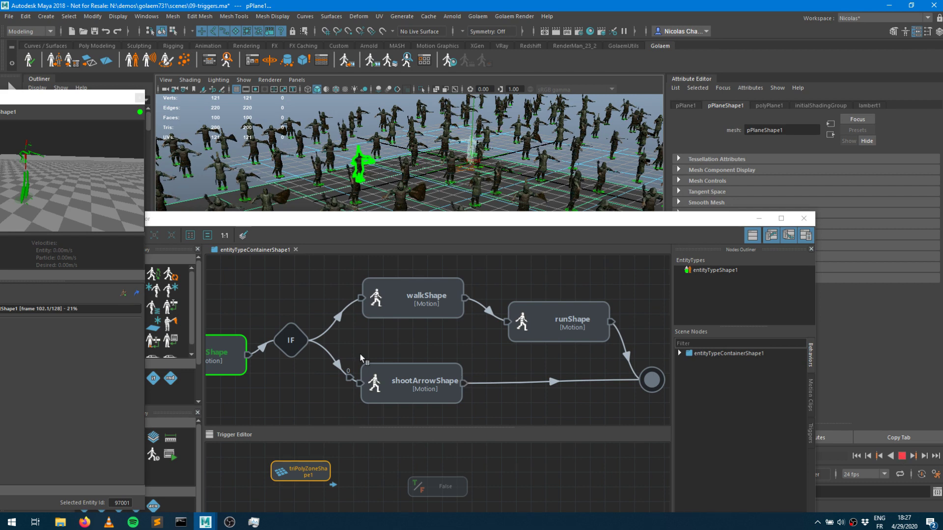
middle_click_drag(306, 301, 388, 290)
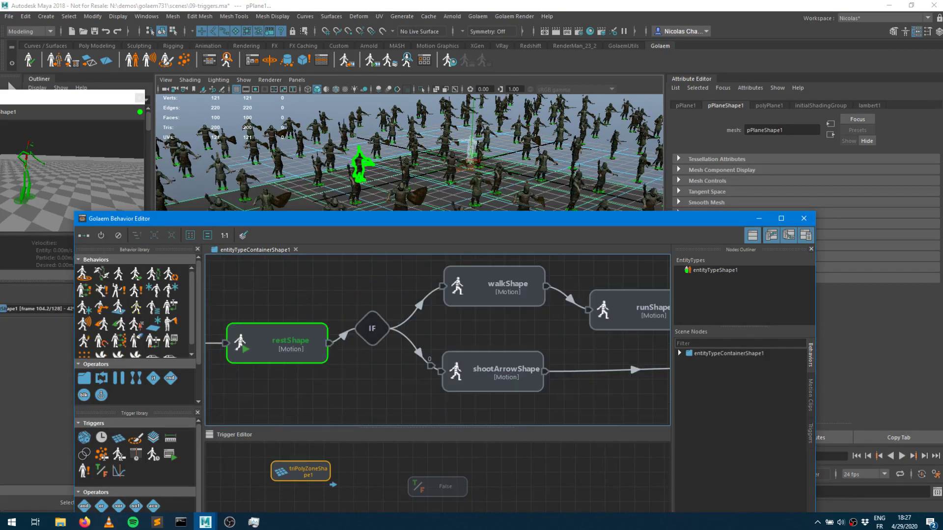
left_click(926, 456)
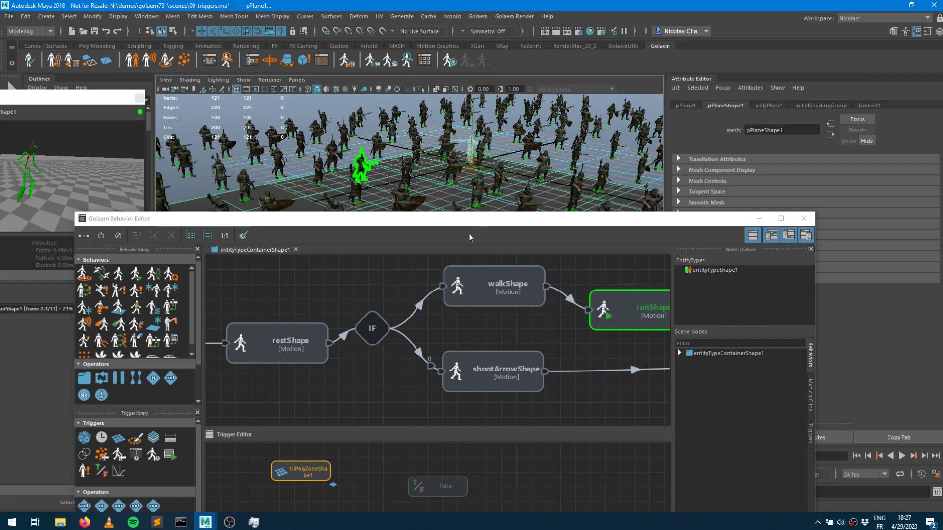
- Replay the simulation, step frame by frame through the transition out of restShape, and resume playback to examine the tracked soldier's behavior
left_click(857, 456)
left_click(902, 456)
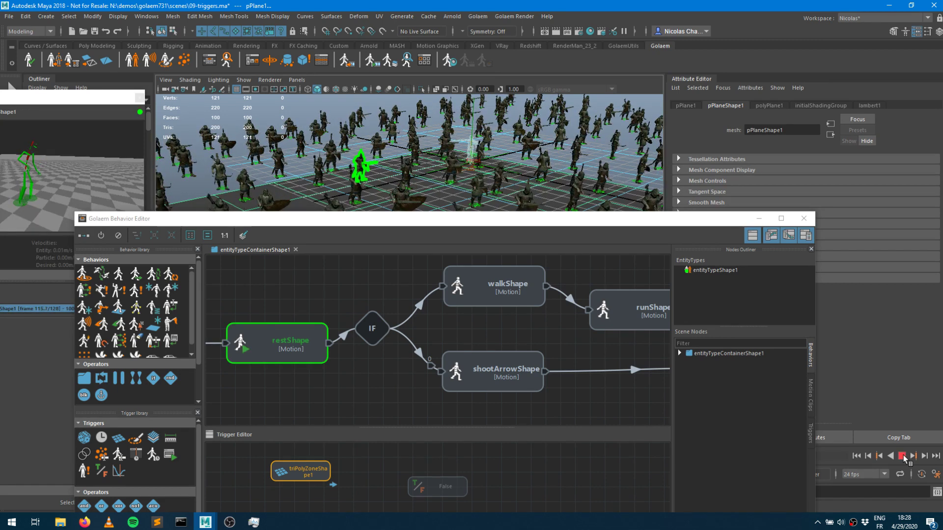
left_click(903, 455)
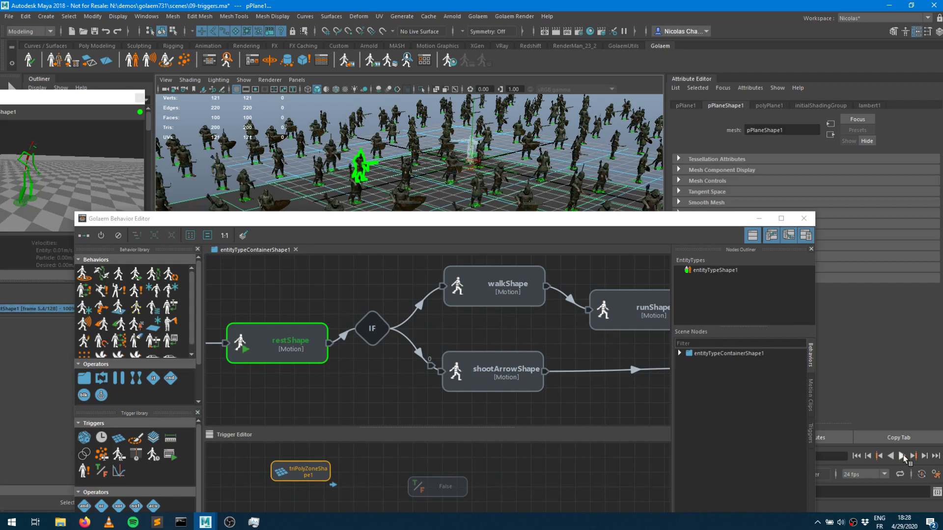
left_click(925, 457)
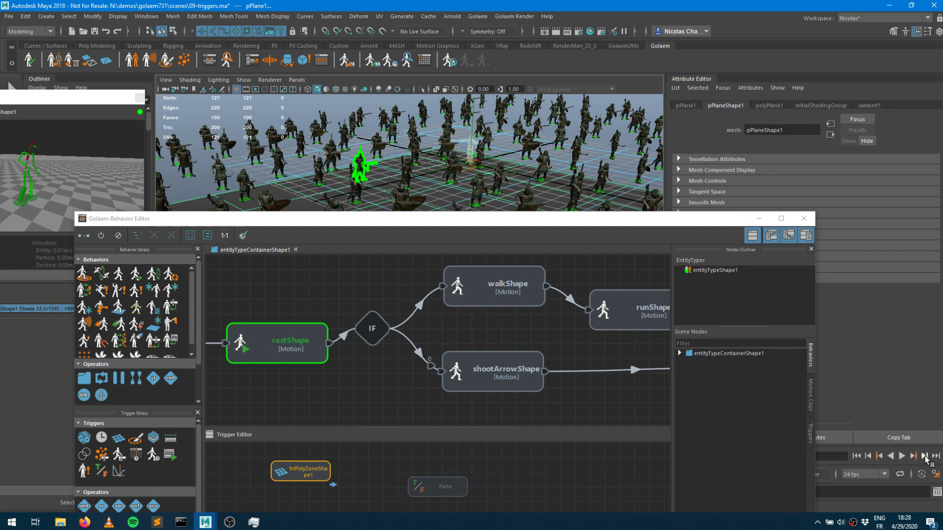
left_click(924, 457)
left_click(924, 457)
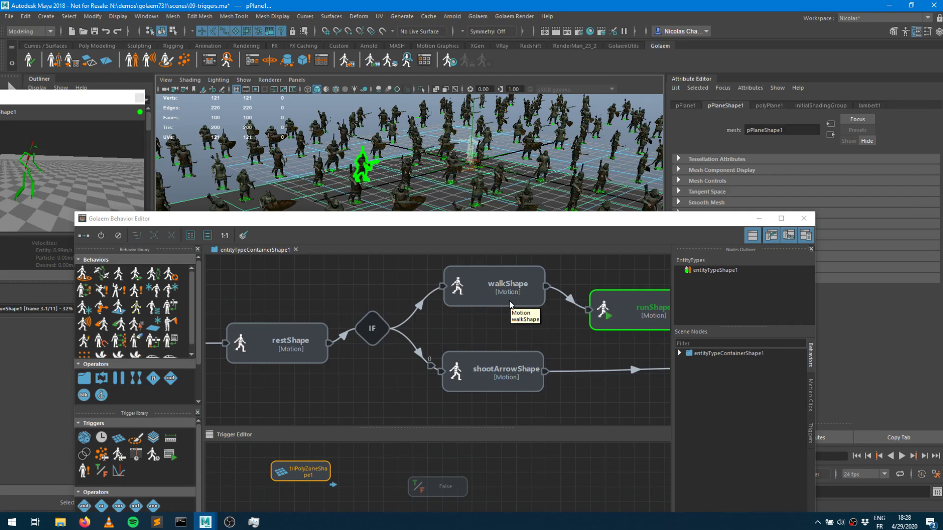
left_click(902, 456)
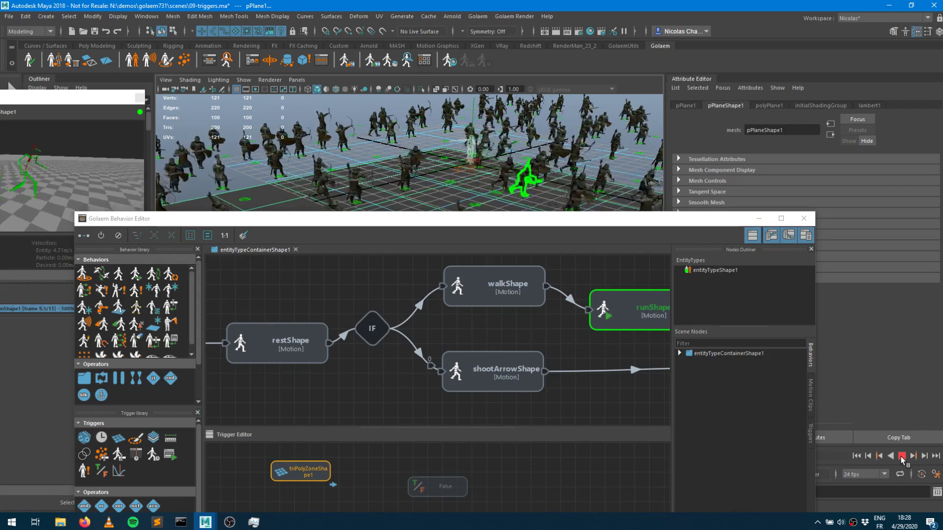
left_click(902, 457)
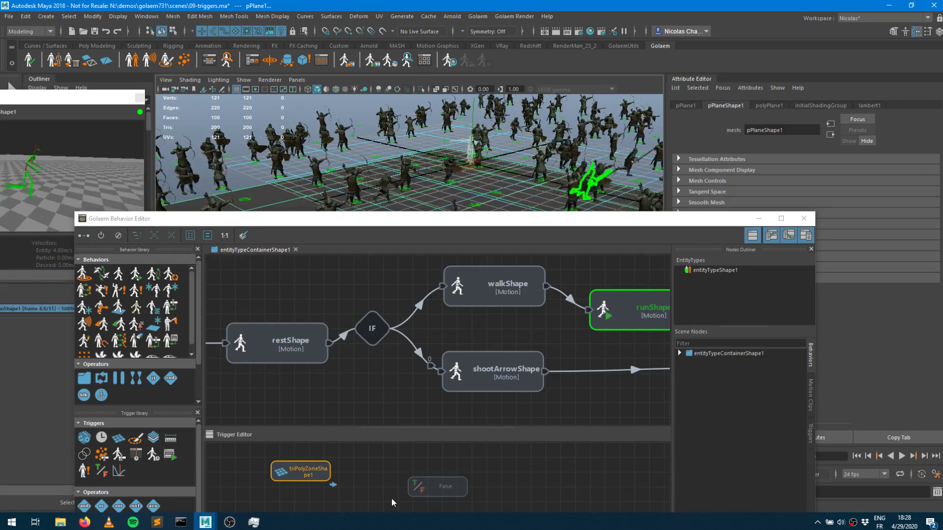
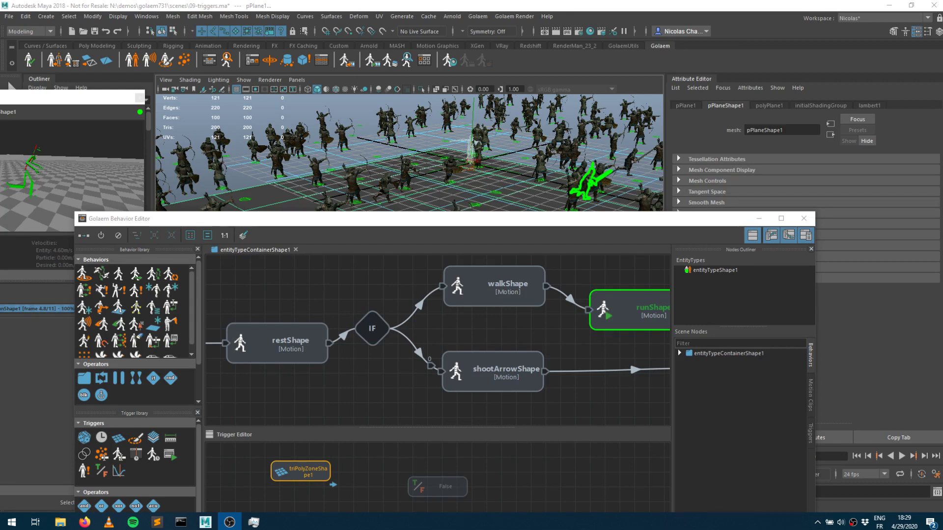
- Return to the behavior graph and move the end node farther from runShape to make room
key("alt+Tab")
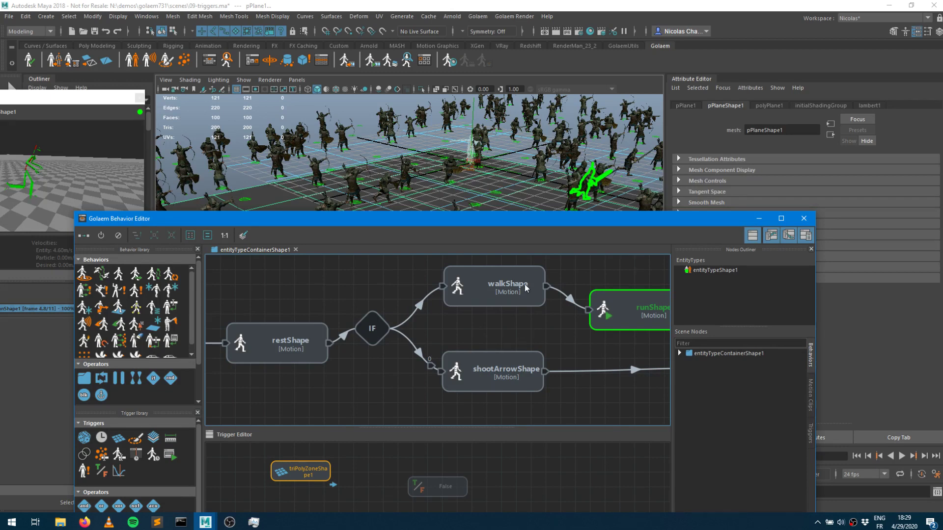
middle_click_drag(530, 321, 374, 325)
left_click_drag(500, 370, 600, 381)
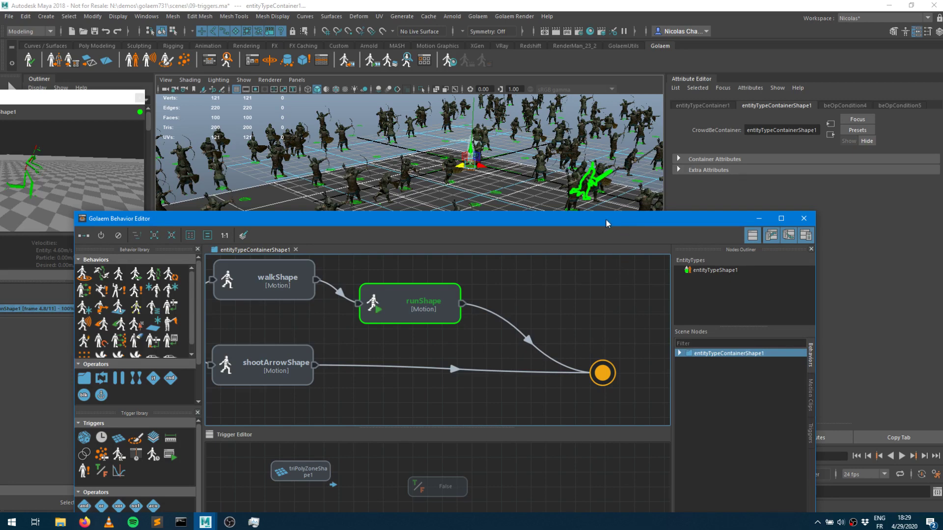
- Move shootArrowShape farther below the walking branch and add a Physicalize behavior in parallel with runShape
left_click_drag(604, 219, 615, 291)
right_click_drag(534, 189, 404, 101, "alt")
middle_click_drag(404, 101, 315, 54, "alt")
middle_click_drag(413, 121, 405, 128, "alt")
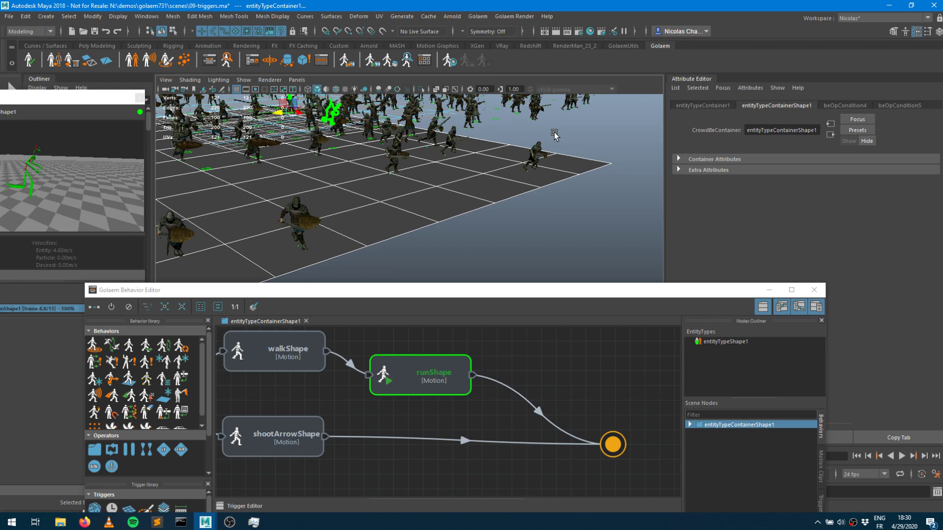
left_click_drag(302, 426, 308, 472)
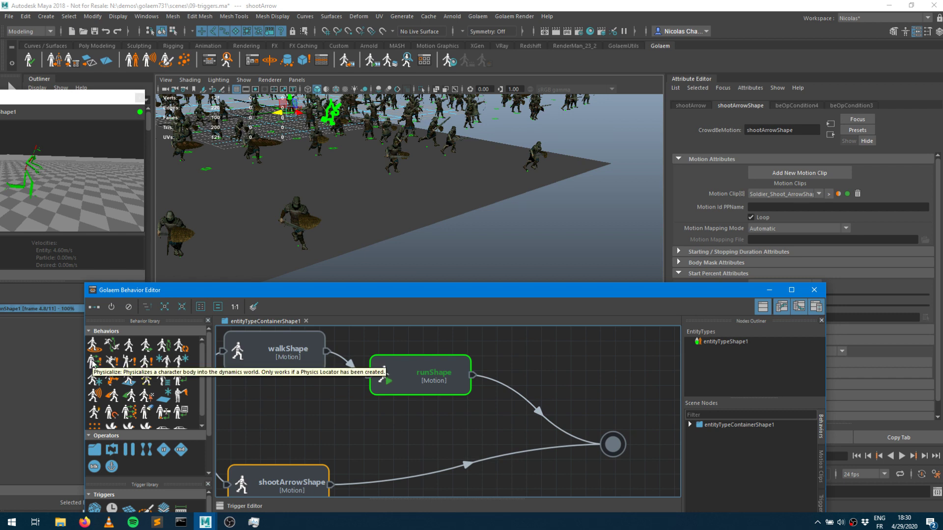
left_click_drag(94, 369, 420, 409)
left_click_drag(348, 371, 361, 371)
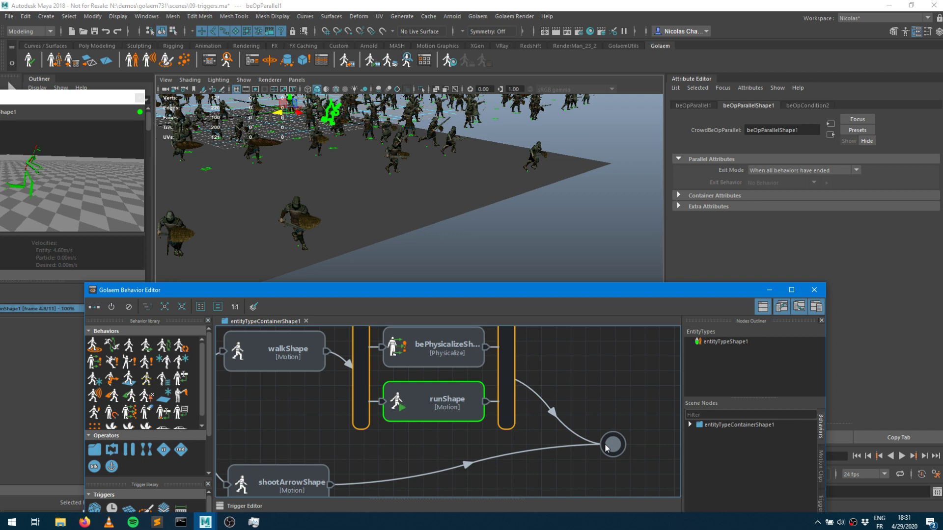
- Set the Physicalize behavior's physicalize mode to Kinematic Rigid Body
left_click(435, 350)
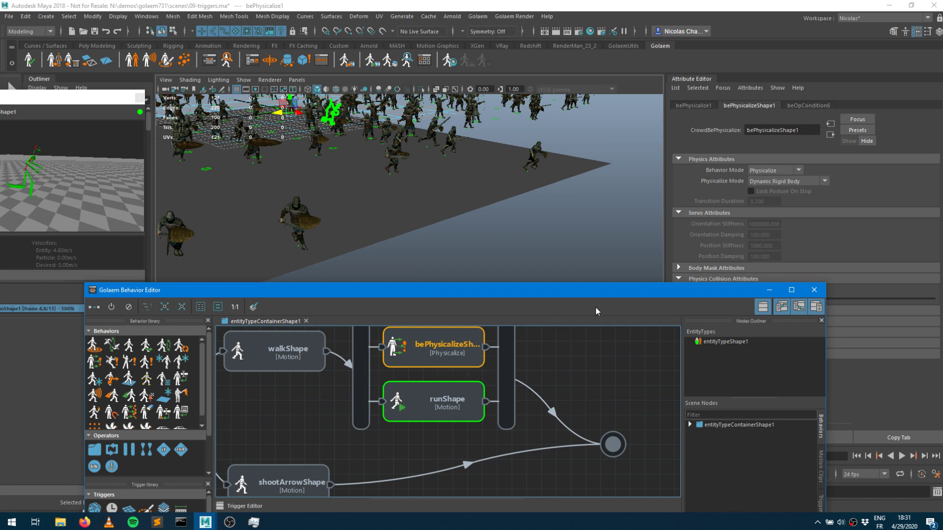
left_click(767, 183)
left_click(770, 212)
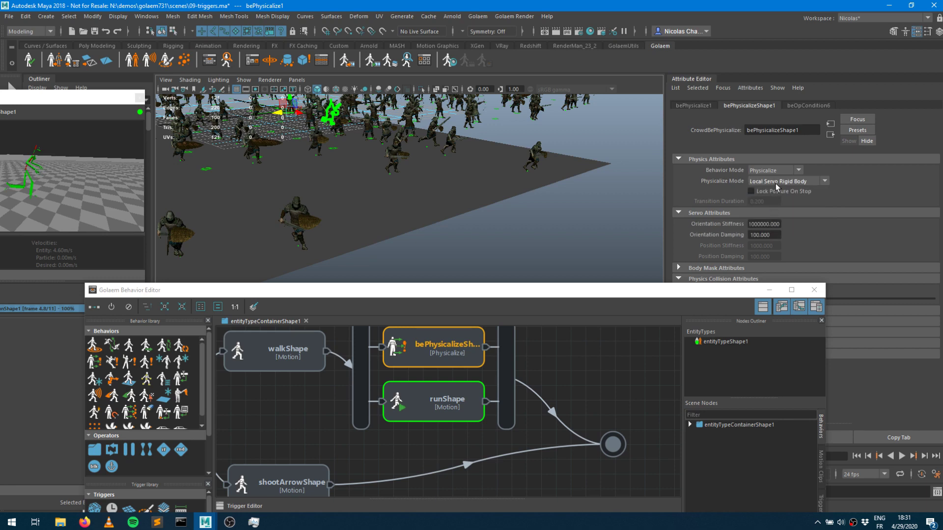
left_click(776, 184)
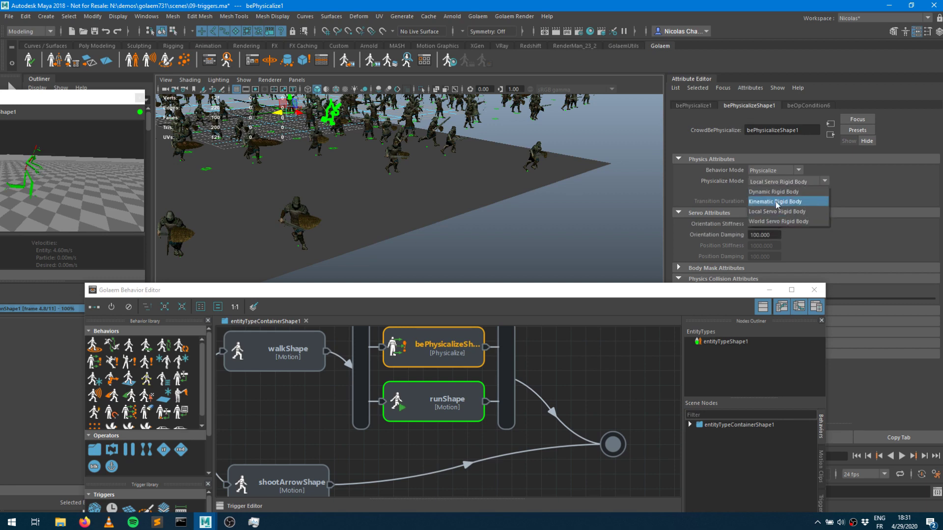
left_click(776, 201)
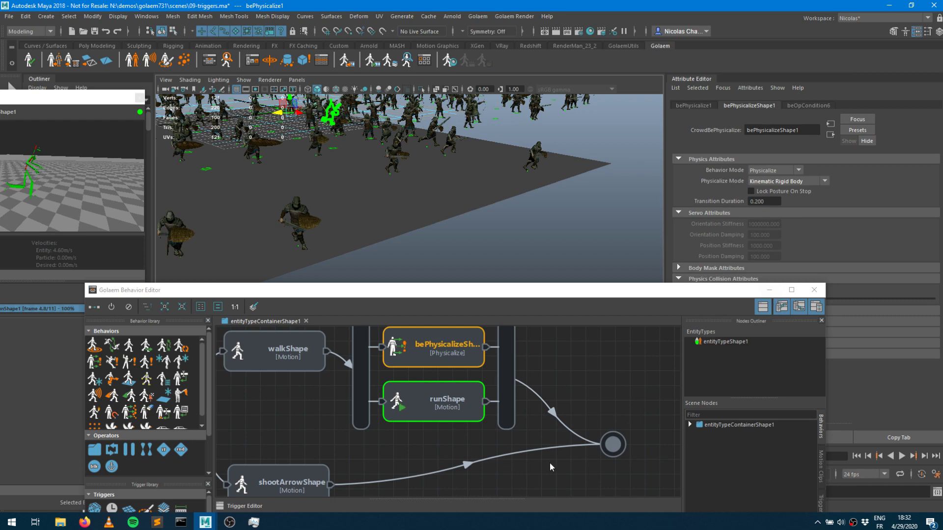
- Shift the end node slightly farther out and switch the Physicalize behavior's stop trigger from False to True
left_click_drag(615, 456, 642, 465)
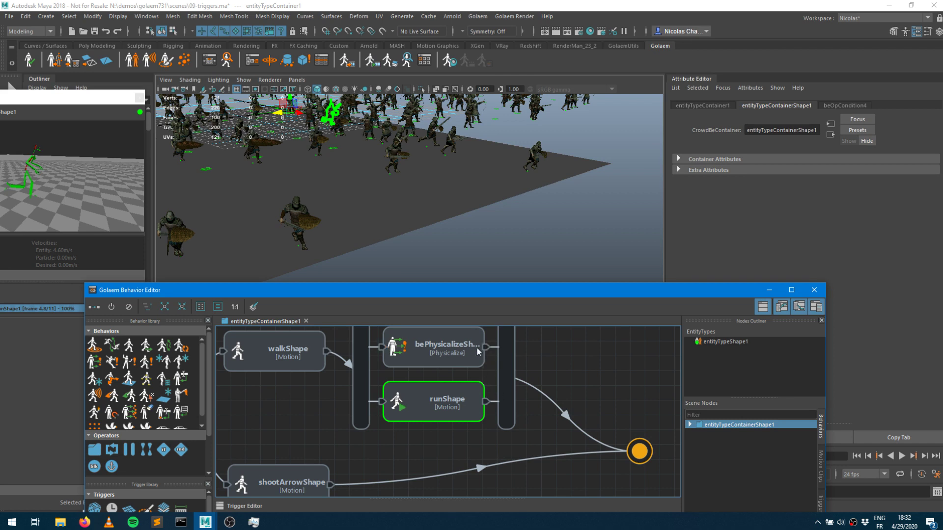
left_click(446, 344)
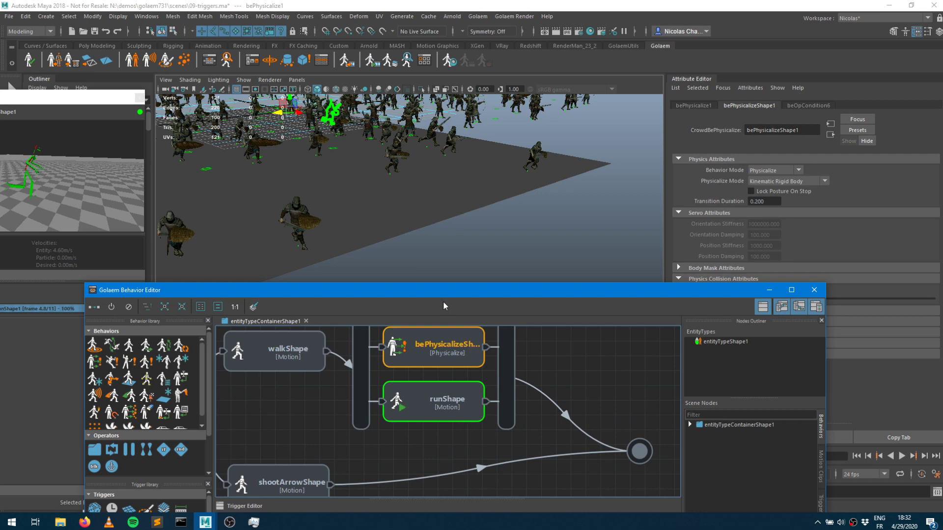
left_click_drag(440, 294, 372, 149)
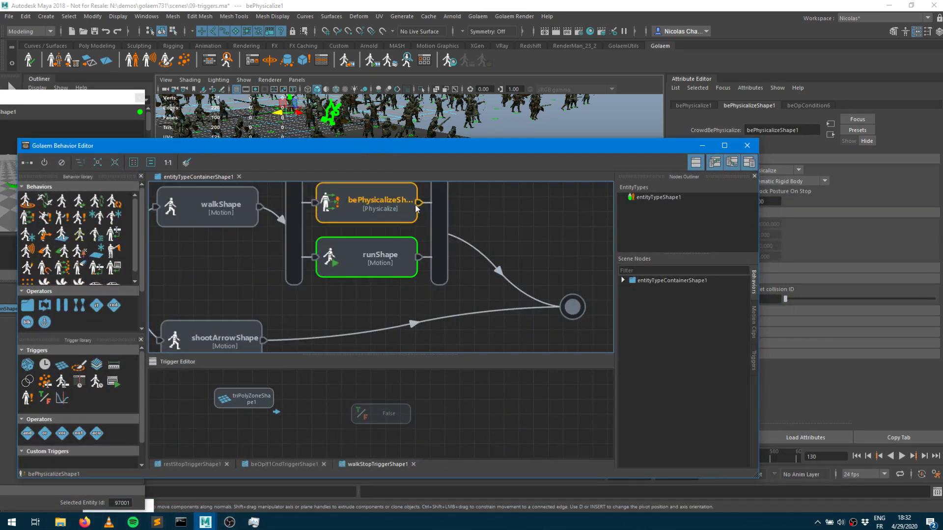
left_click(418, 205)
left_click(390, 421)
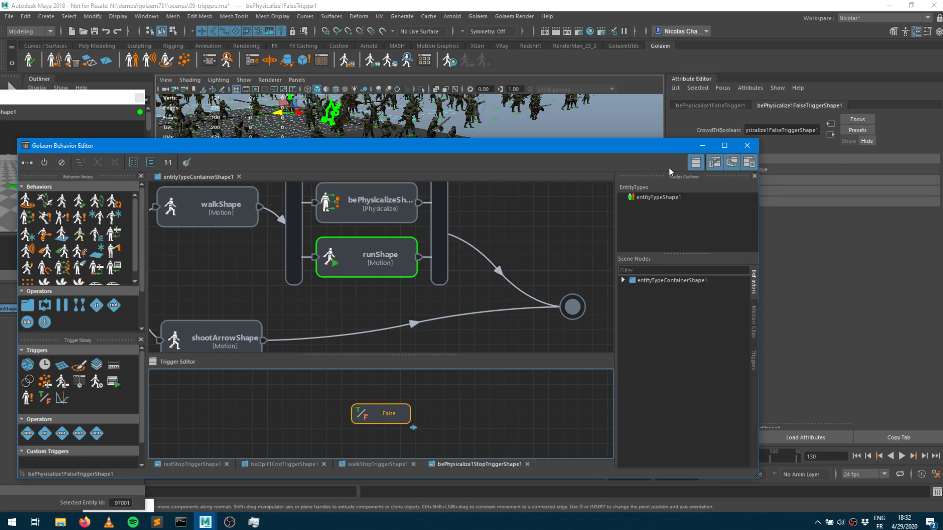
left_click_drag(647, 150, 603, 125)
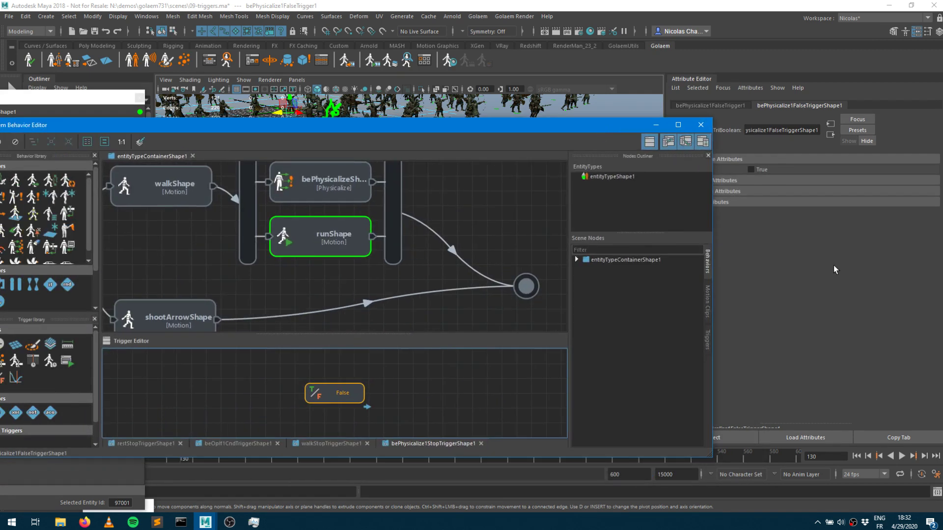
left_click(751, 170)
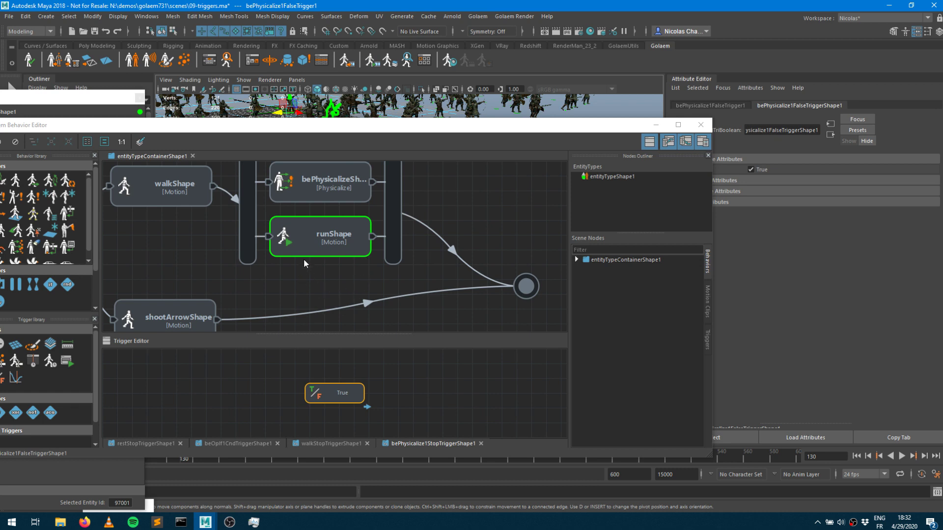
- Create a polygon cube at the ground's edge and size it about 2.016 wide, 2.351 high and 20.744 deep as a wall
left_click(309, 241)
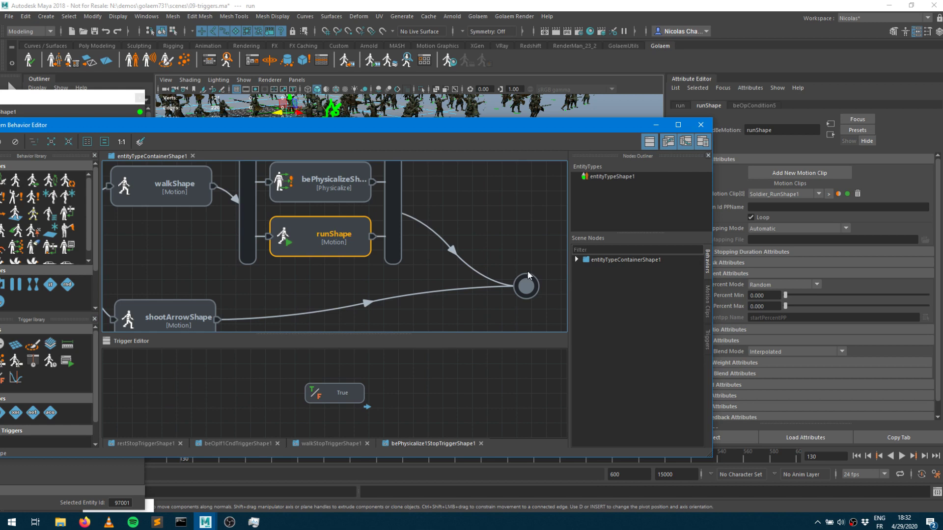
left_click_drag(528, 129, 616, 442)
left_click(98, 46)
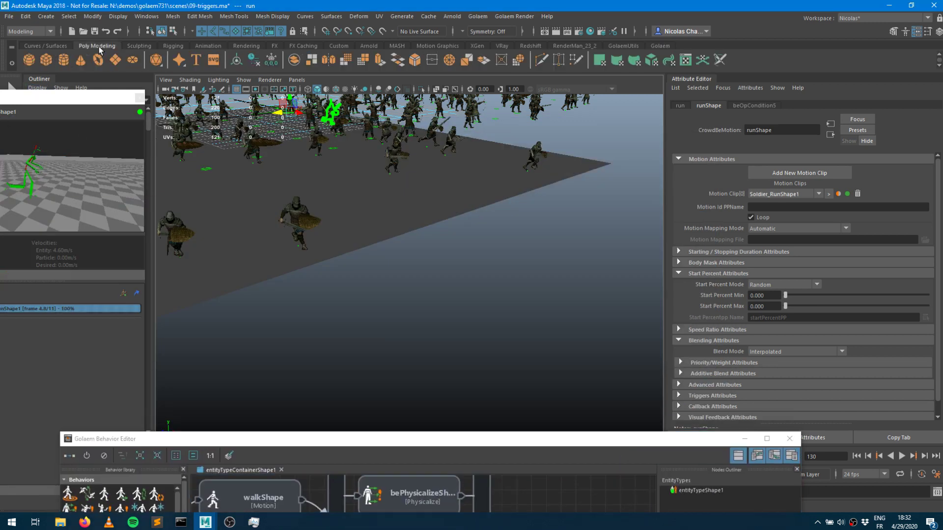
left_click(47, 59)
left_click_drag(302, 118, 606, 280)
middle_click_drag(566, 204, 361, 301)
left_click(768, 105)
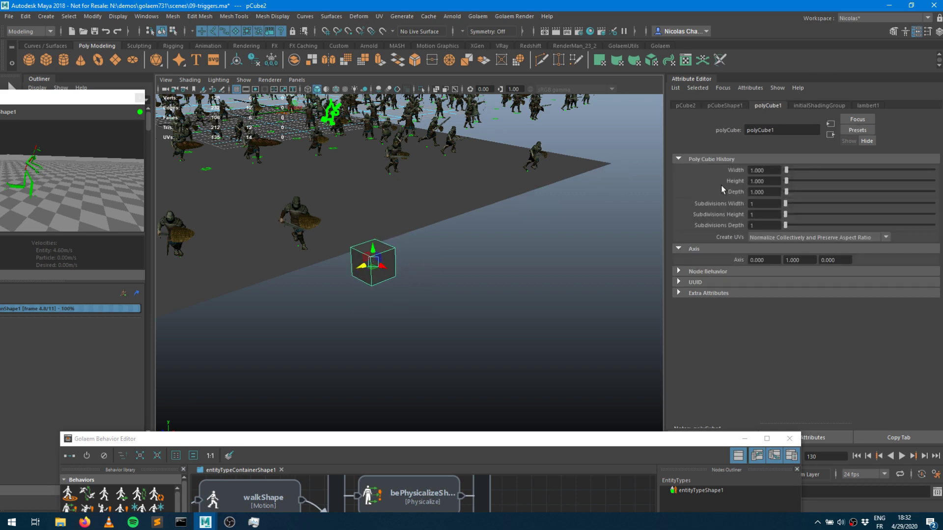
left_click_drag(786, 170, 818, 197)
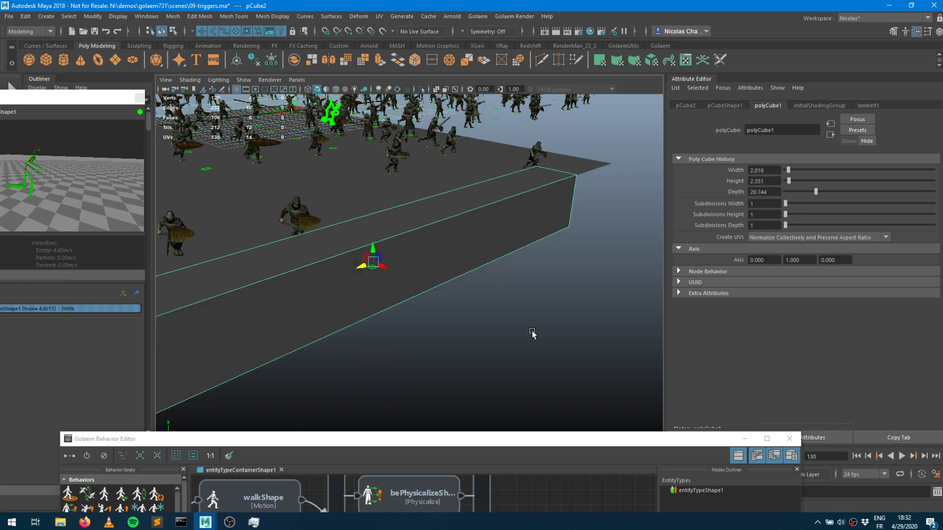
- Make the wall cube a Golaem crowd rigid body
left_click(657, 47)
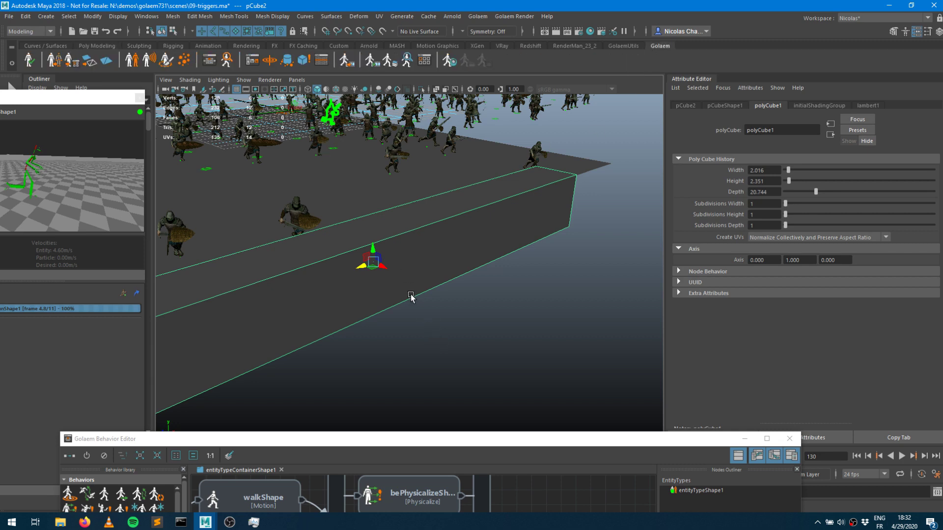
scroll(436, 298, "up", 5)
left_click_drag(437, 296, 446, 281, "alt")
middle_click_drag(447, 281, 361, 242, "alt")
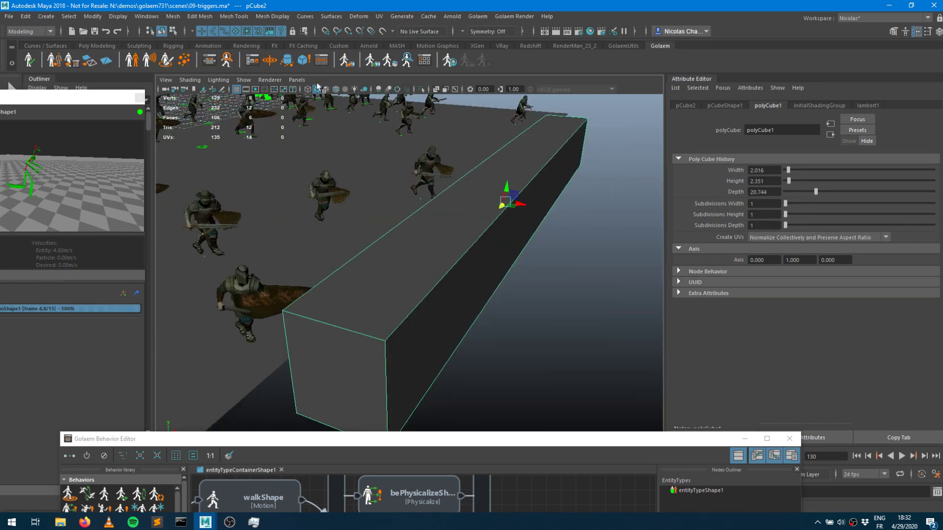
left_click(304, 62)
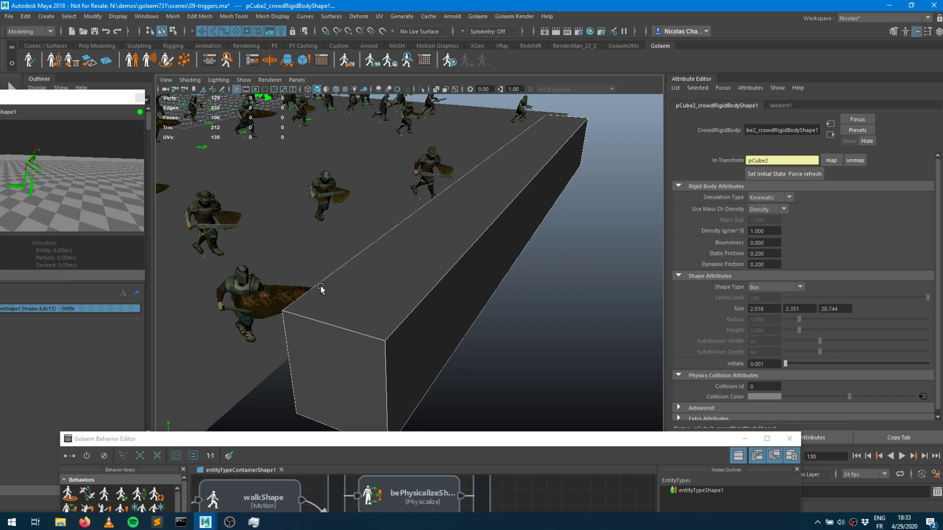
- Add a Collision trigger to runShape's stop trigger and make it active in place of the False trigger
left_click_drag(485, 438, 539, 140)
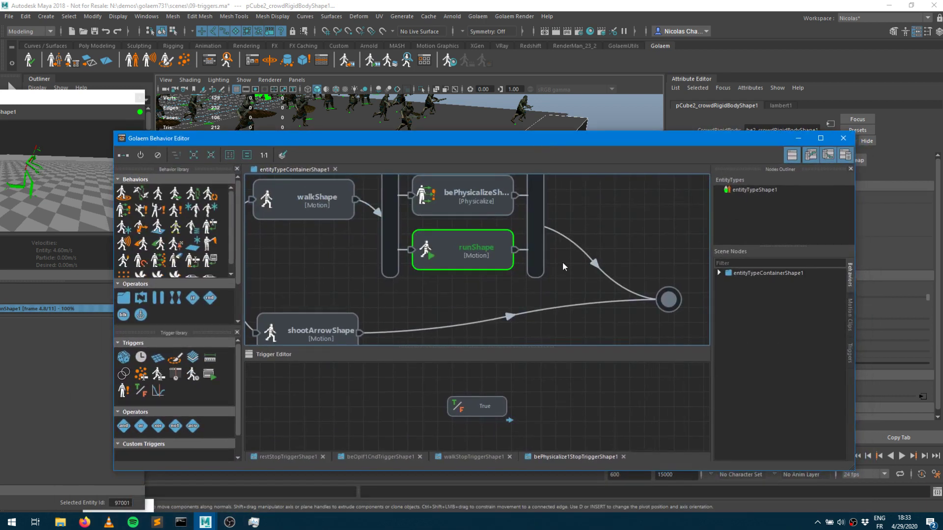
left_click(515, 253)
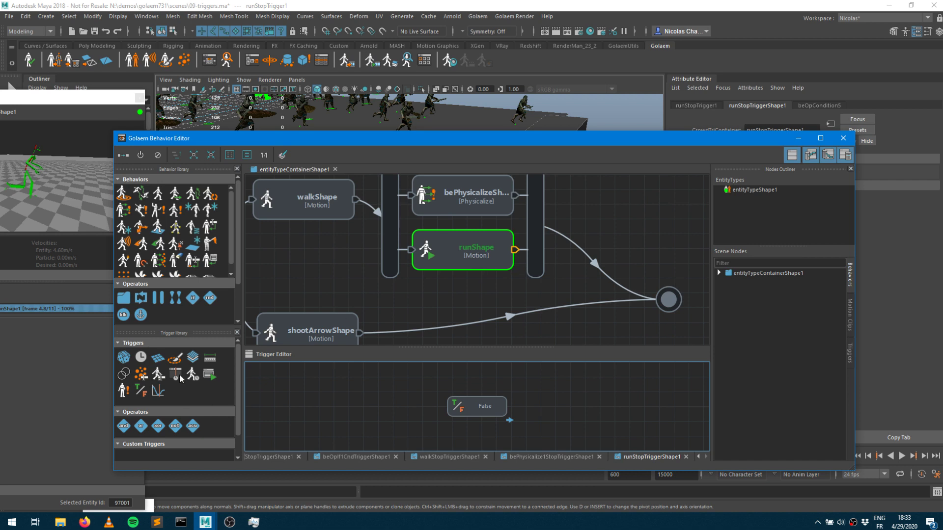
left_click_drag(124, 391, 359, 396)
right_click(371, 397)
left_click(373, 402)
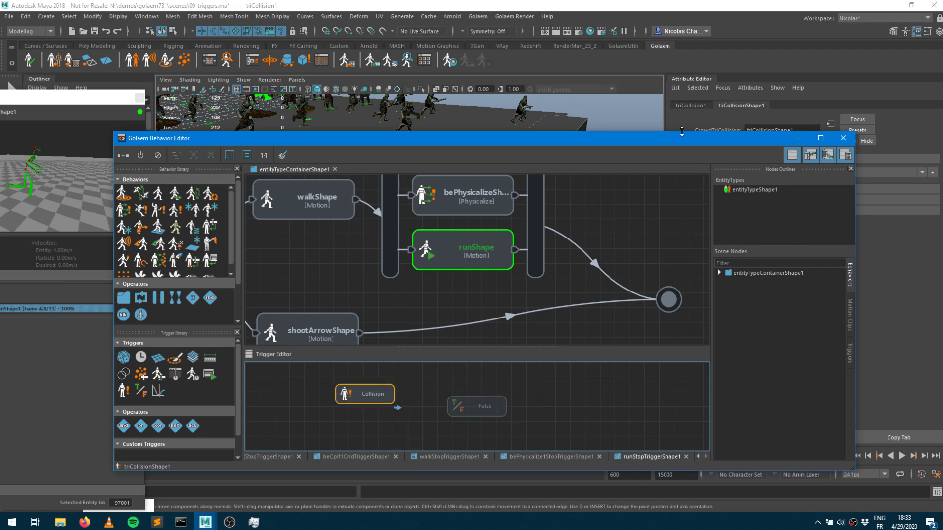
- Examine the filter types available for the Collision trigger
left_click_drag(685, 139, 375, 101)
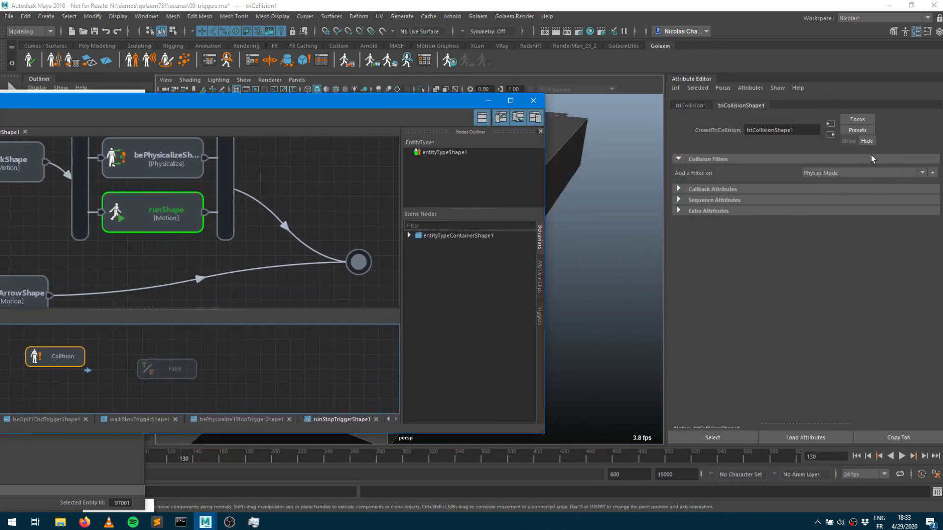
left_click(838, 172)
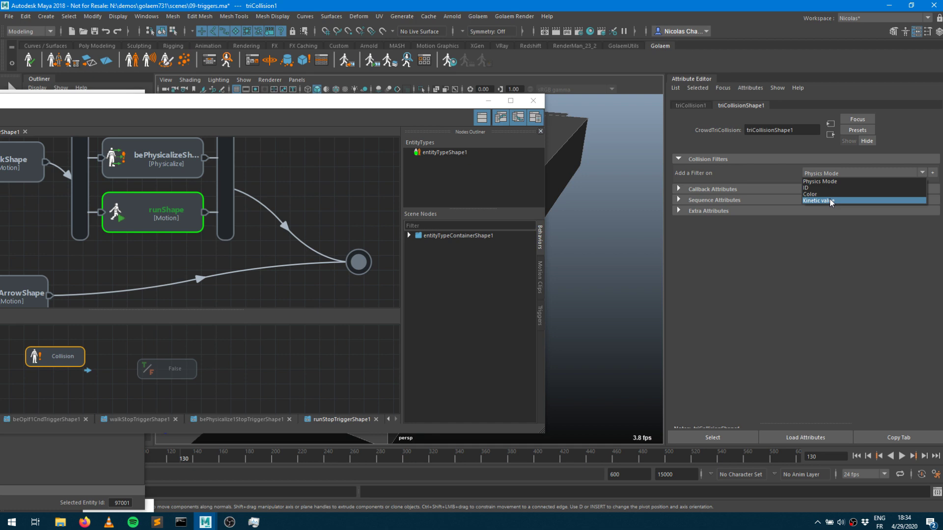
left_click(107, 98)
left_click_drag(207, 105, 568, 131)
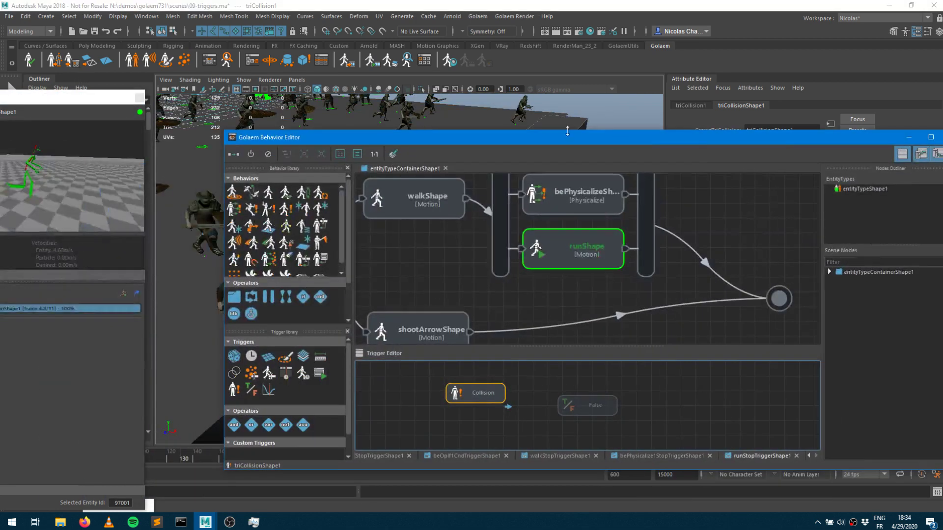
- Set the collision ID of the wall cube's rigid body to 666
left_click(141, 98)
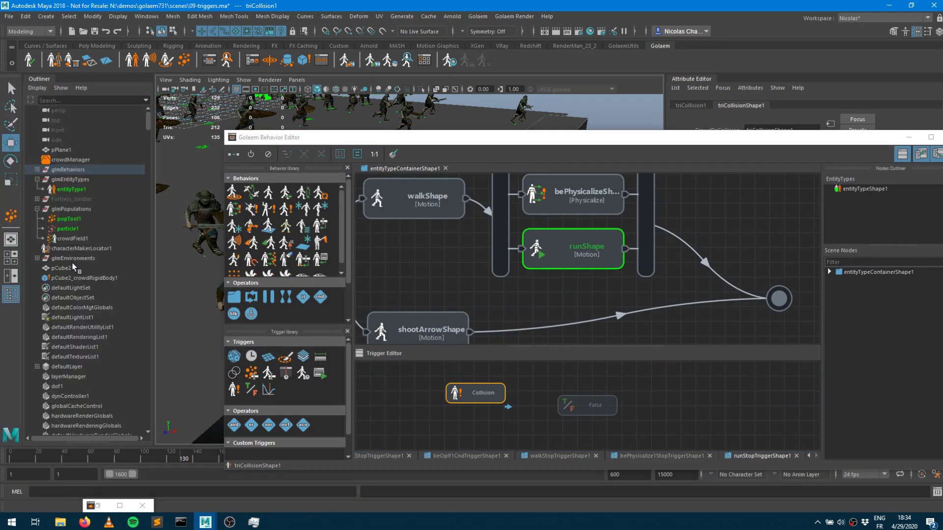
left_click(87, 277)
left_click_drag(590, 142, 271, 31)
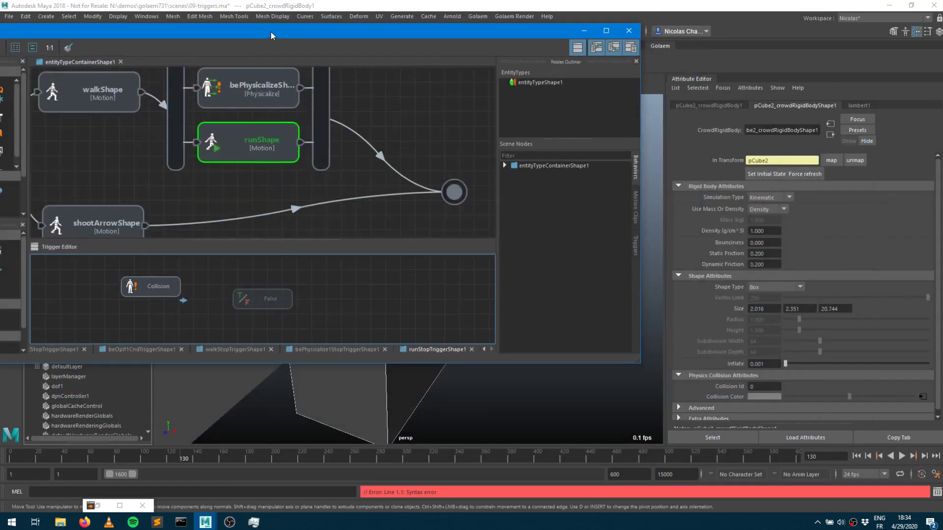
left_click(764, 386)
type("666")
key("Tab")
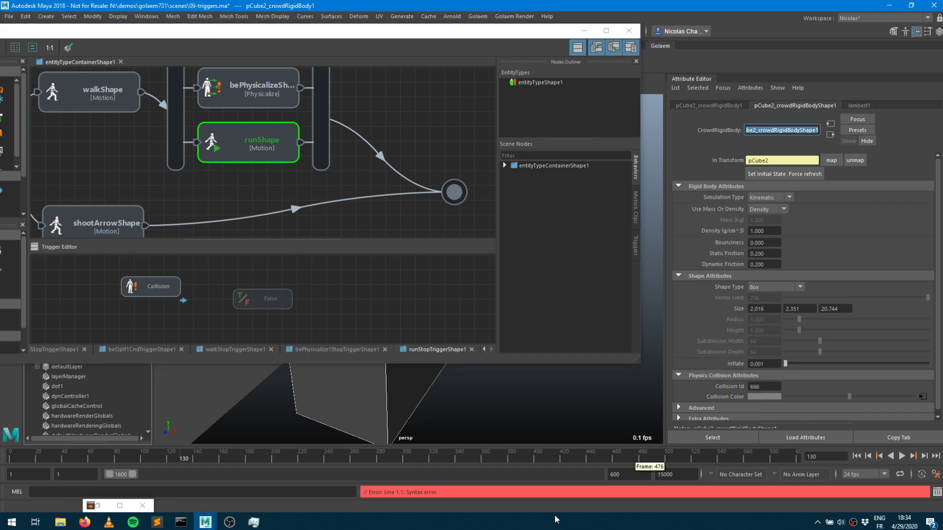
- Add an ID filter to the Collision trigger
left_click(399, 104)
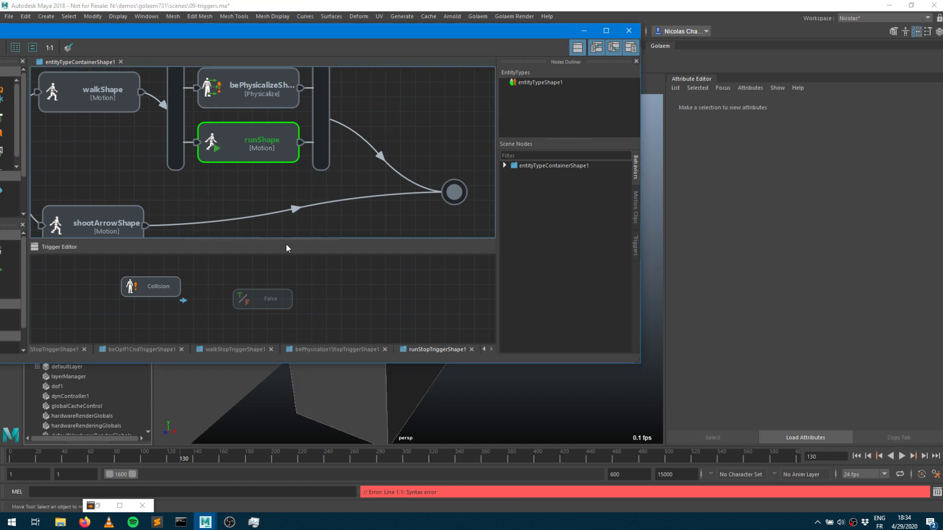
left_click(169, 281)
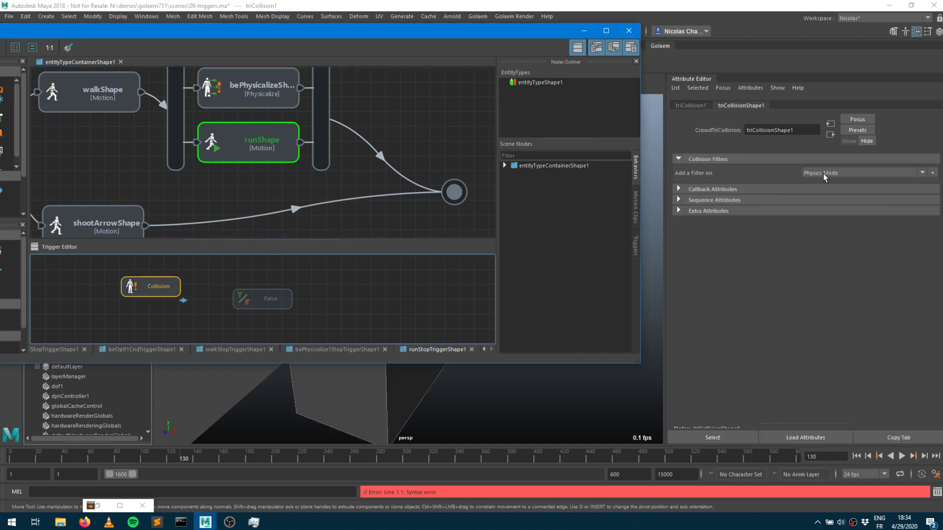
left_click(823, 173)
left_click(812, 188)
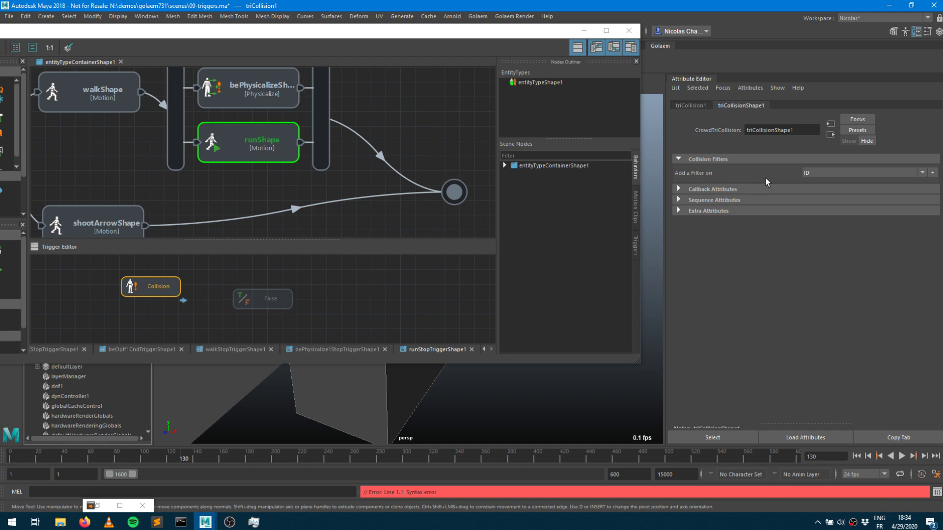
left_click(933, 173)
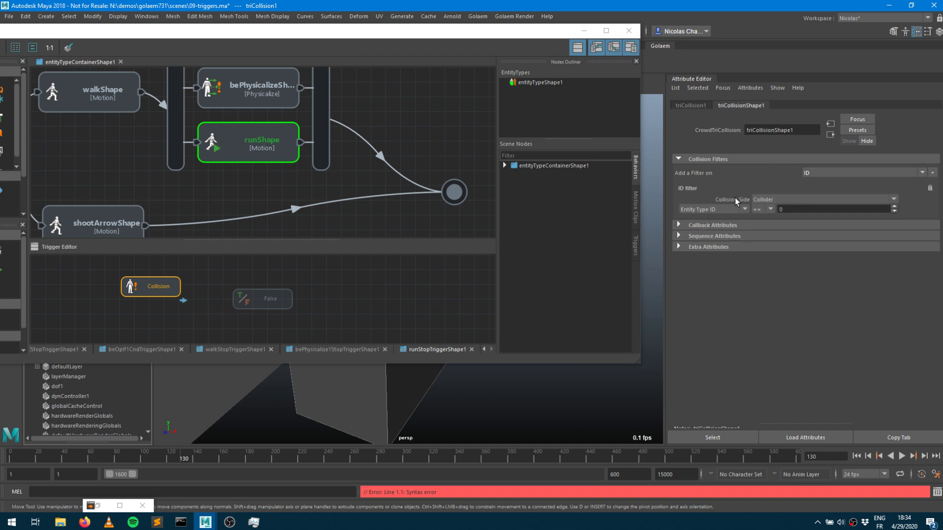
- Make the ID filter require a collider with Rigid Body Collision ID == 666, and minimize the Behavior Editor
left_click(782, 199)
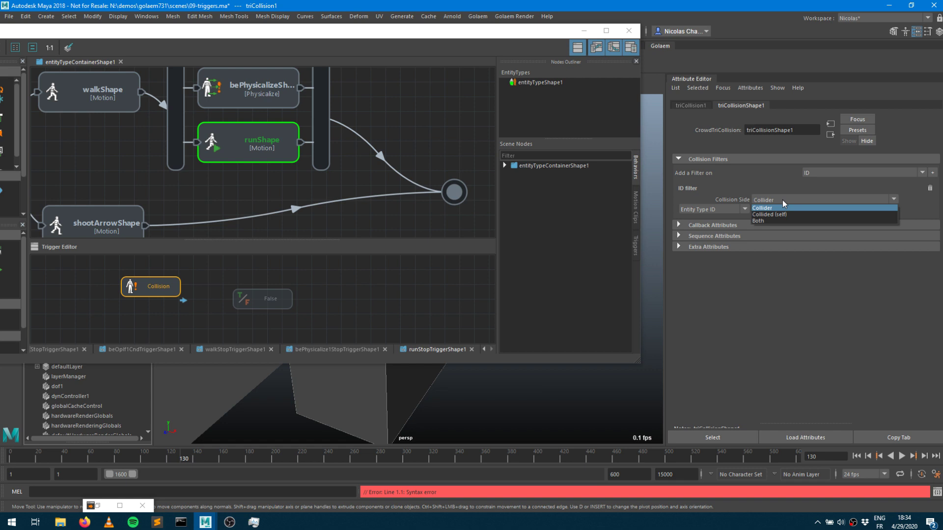
left_click(783, 199)
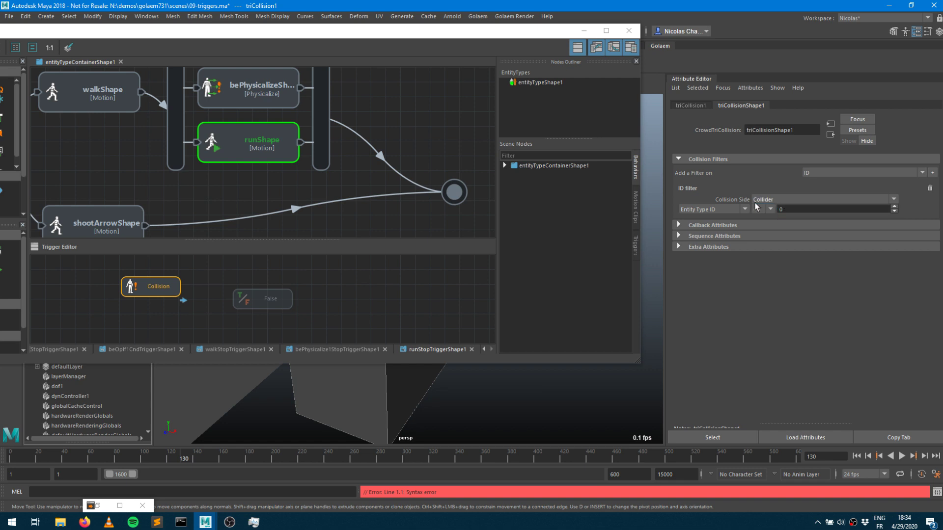
left_click(721, 210)
left_click(715, 224)
left_click(781, 210)
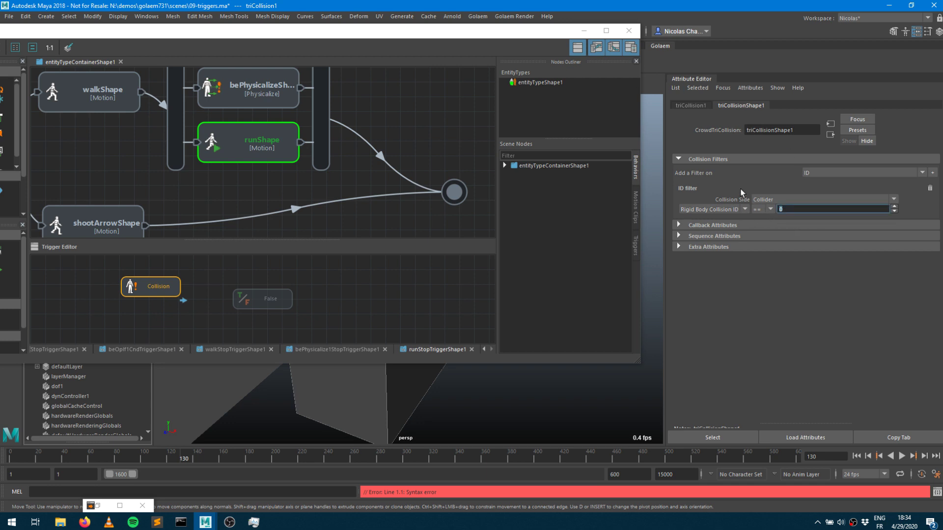
type("666")
key("Tab")
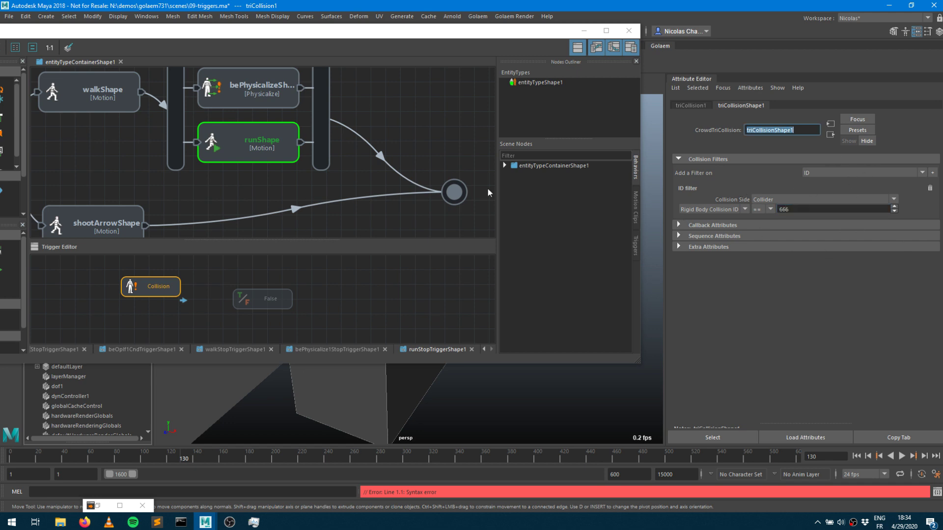
left_click(585, 32)
left_click(585, 33)
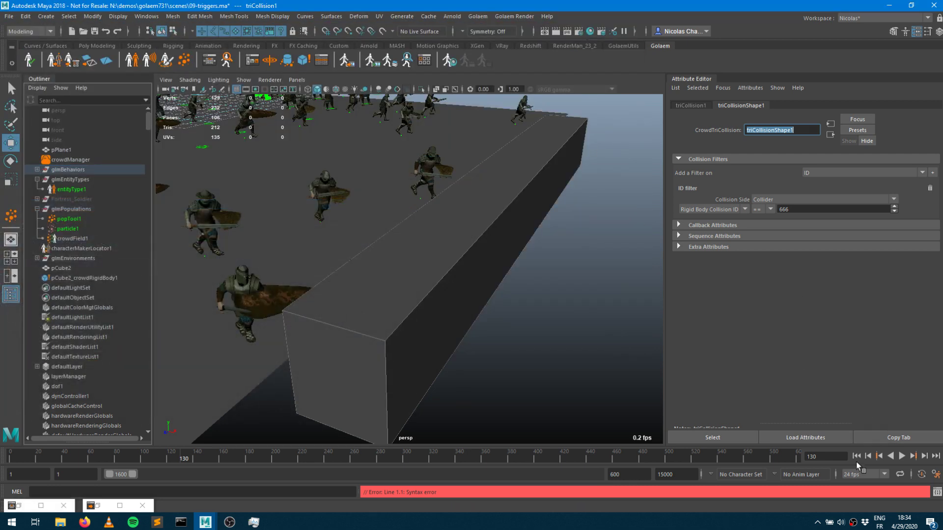
- Set the soldier entity type's display mode to Physics Shape
left_click(72, 189)
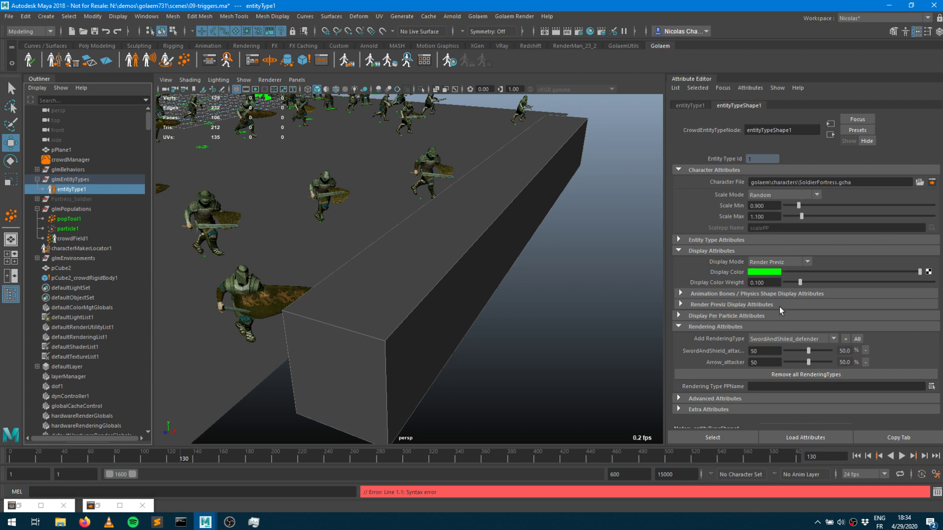
left_click(780, 264)
left_click(774, 301)
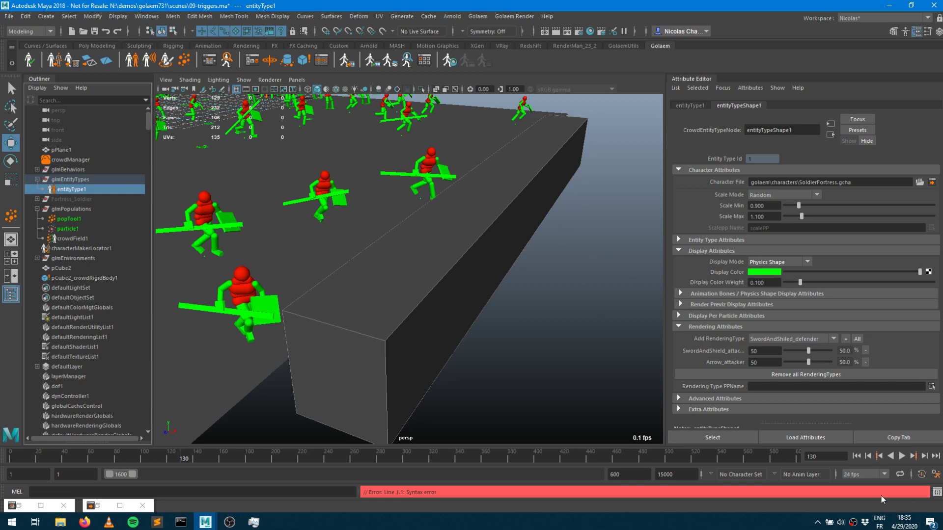
- Replay the simulation from the first frame, stop at frame 233 to examine the runners at the wall, and check the wall's rigid body attributes
left_click(858, 456)
left_click(903, 456)
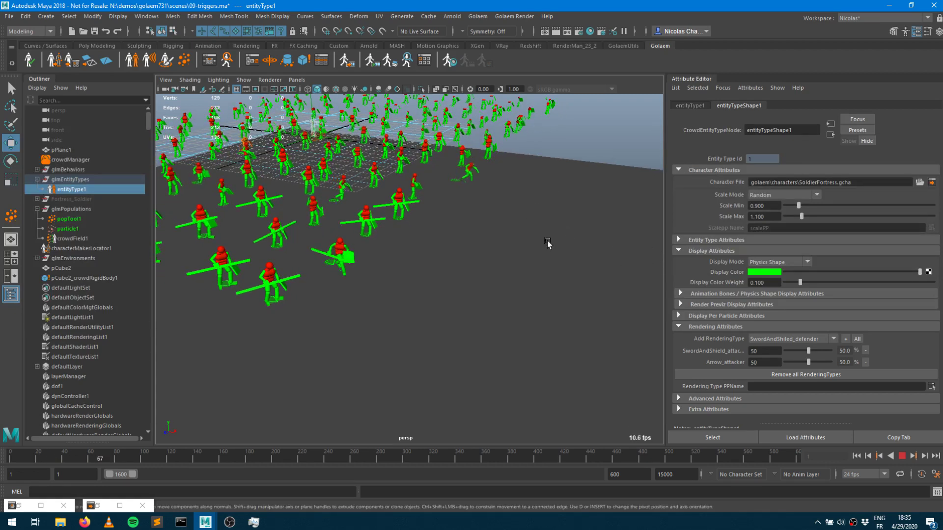
scroll(511, 236, "down", 5)
middle_click_drag(491, 226, 484, 230, "alt")
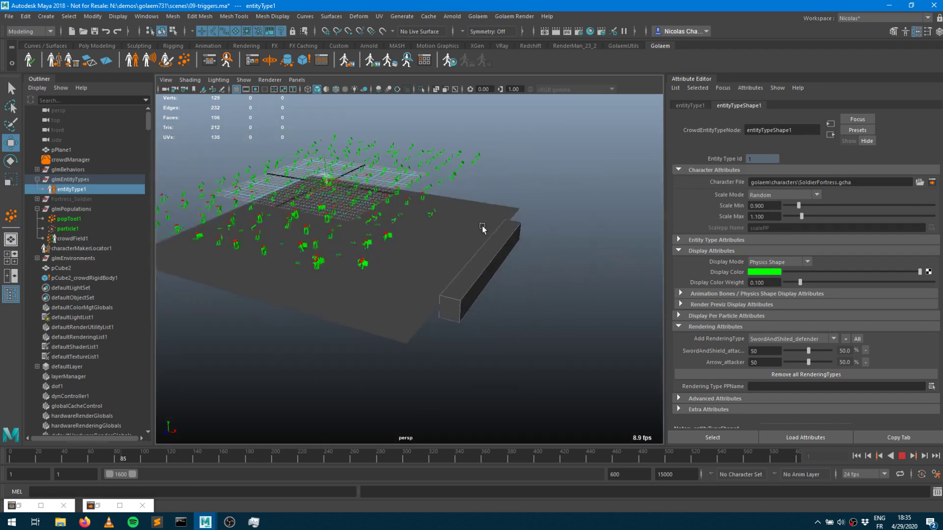
scroll(544, 246, "up", 3)
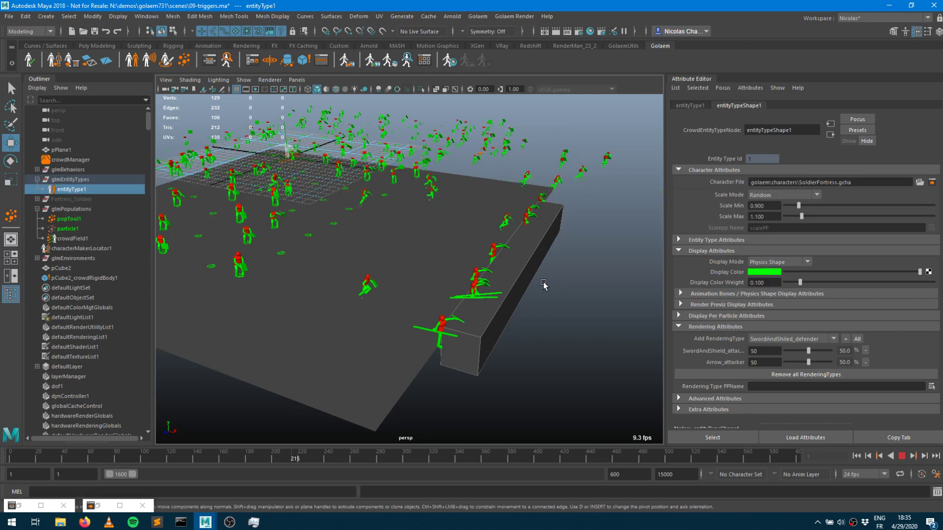
left_click(903, 456)
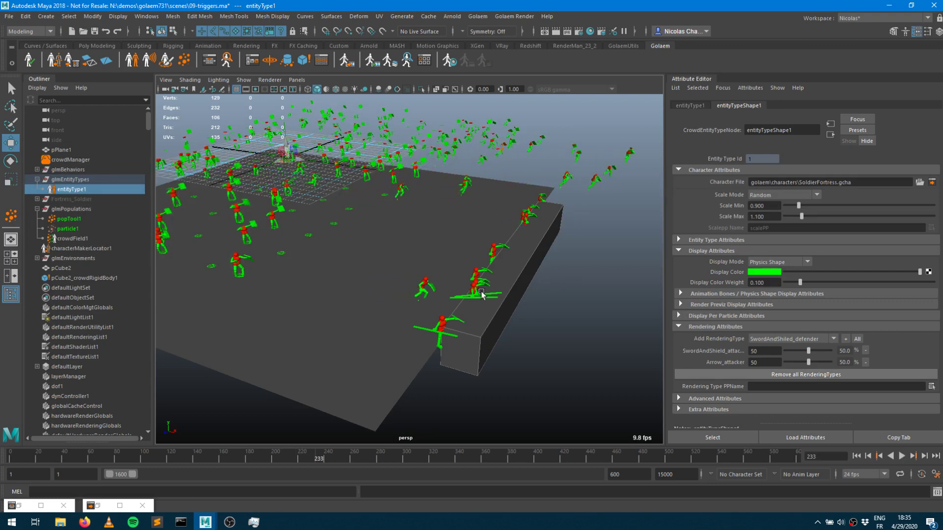
scroll(471, 286, "up", 3)
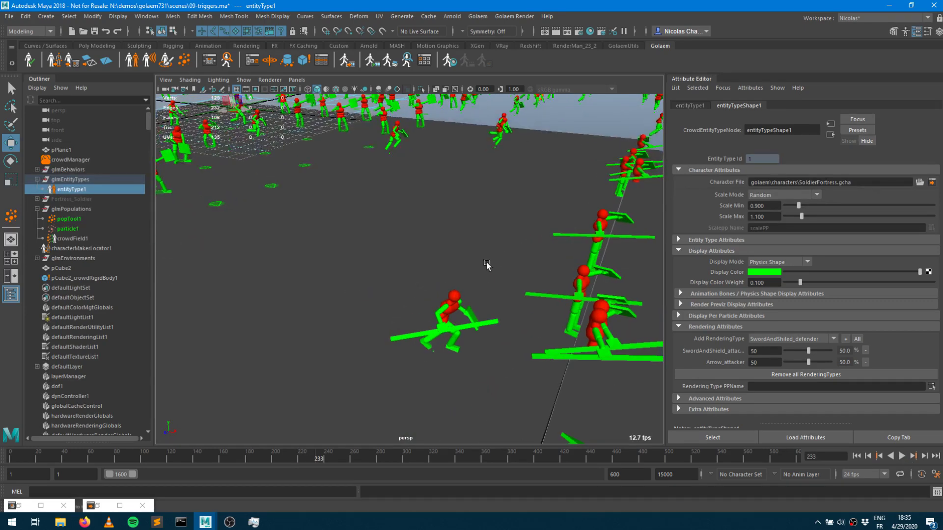
scroll(465, 250, "up", 4)
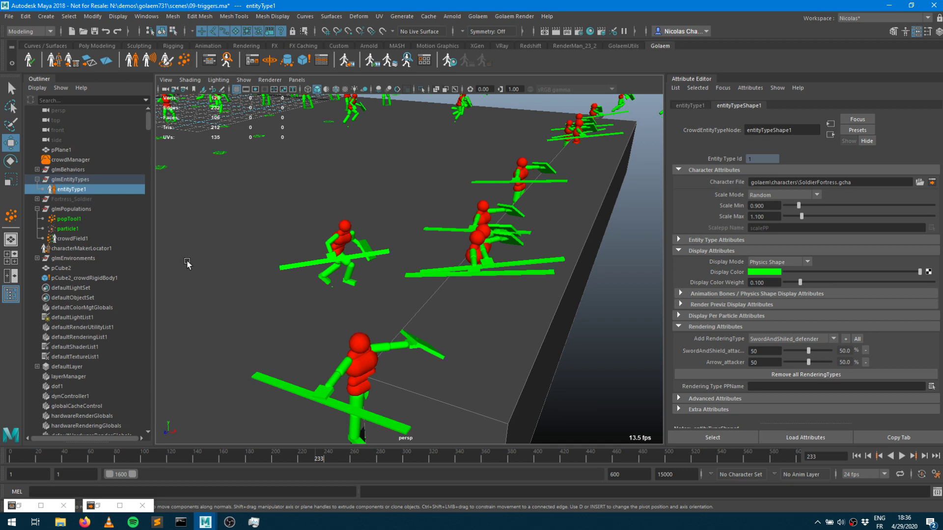
left_click(102, 277)
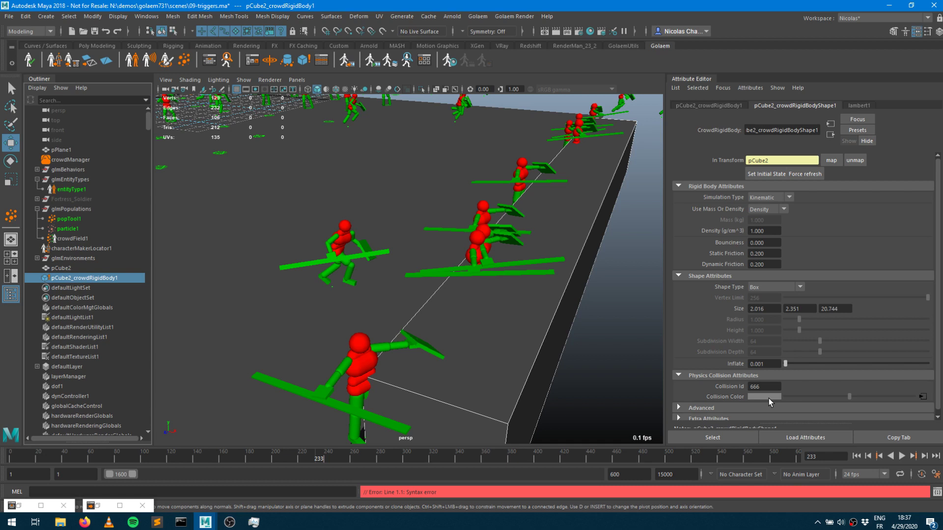
- Insert a second Physicalize behavior between the walk-run branch's parallel block and the end node, and minimize the Behavior Editor
left_click(208, 61)
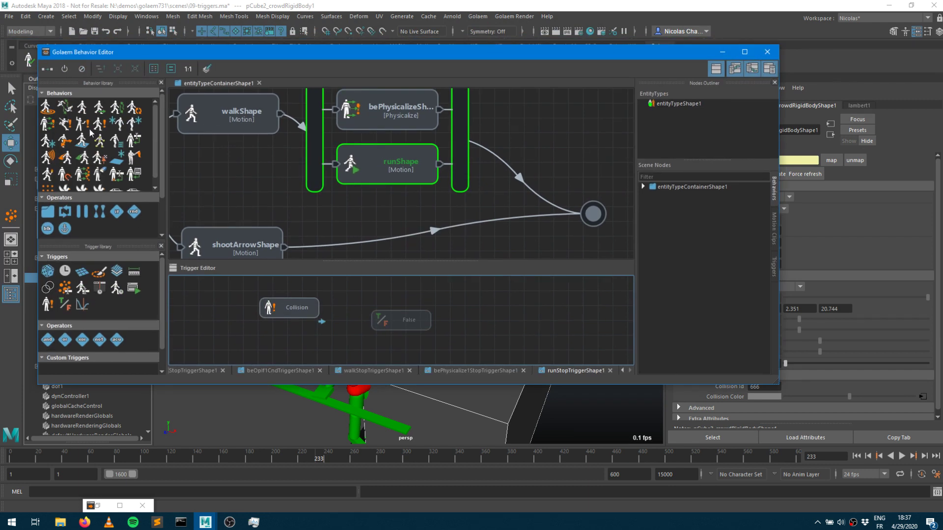
left_click_drag(47, 125, 547, 140)
left_click_drag(711, 58, 611, 69)
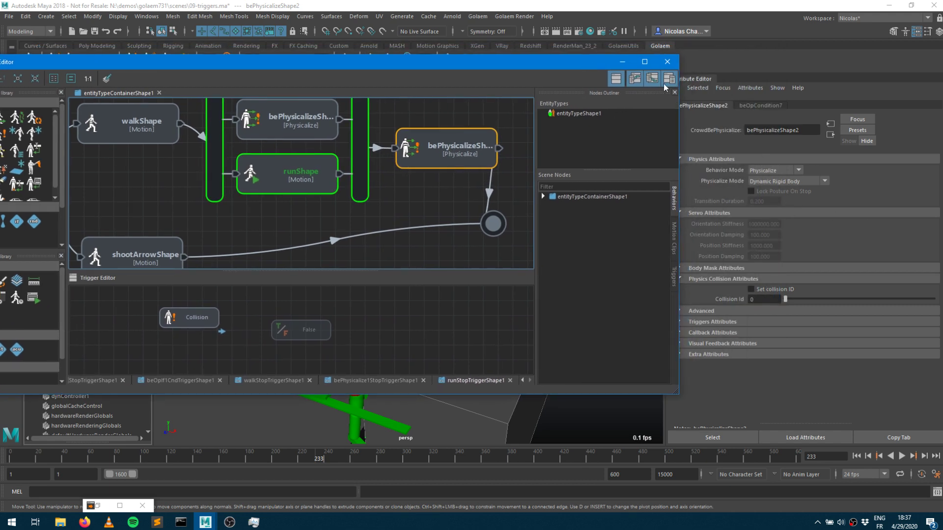
left_click(623, 62)
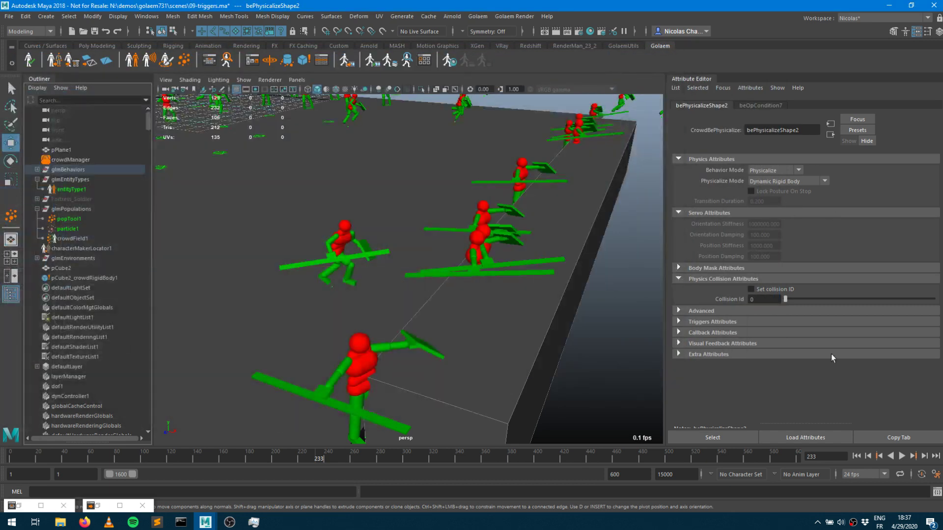
- Replay the simulation to frame 125, select the soldier about to reach the wall, and uncover the view beside the Behavior Editor
left_click(856, 456)
left_click(902, 456)
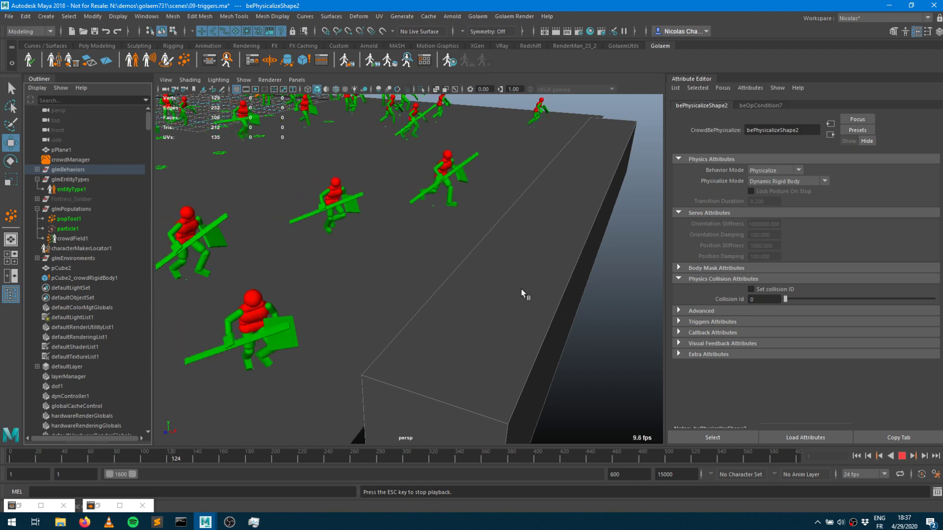
left_click(902, 456)
left_click(450, 173)
left_click(451, 180)
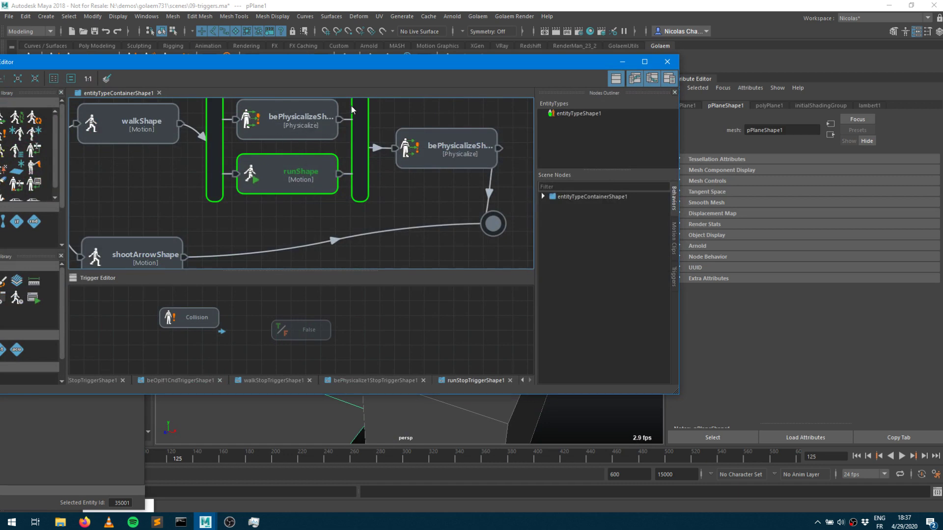
left_click_drag(358, 61, 46, 84)
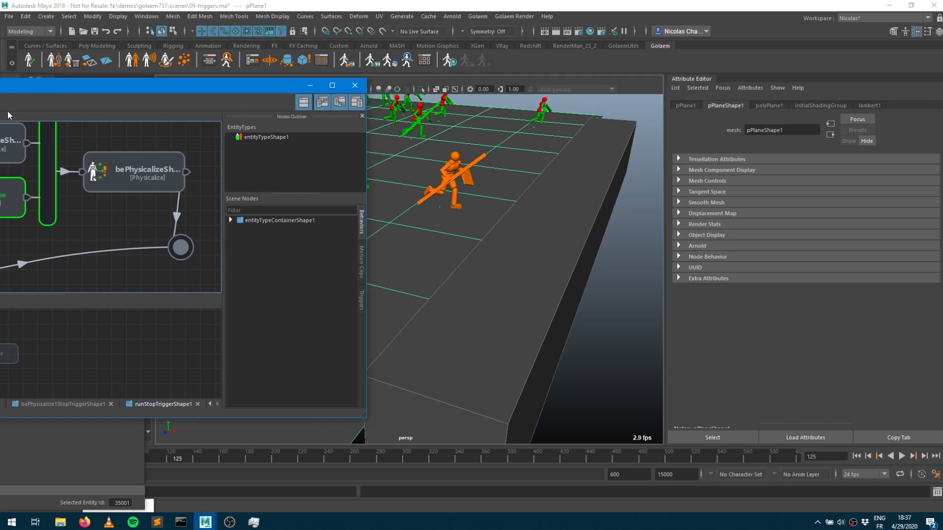
- Advance frame by frame to 131 and play on to frame 145, watching which behavior is active for the selected soldier
left_click(924, 457)
left_click(923, 457)
left_click(924, 457)
left_click(924, 457)
left_click(924, 457)
left_click(923, 458)
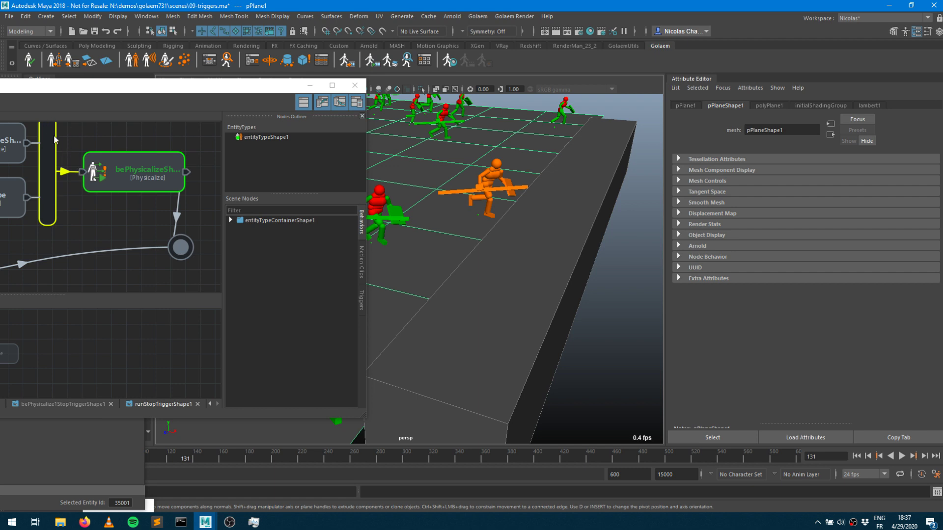
left_click(902, 457)
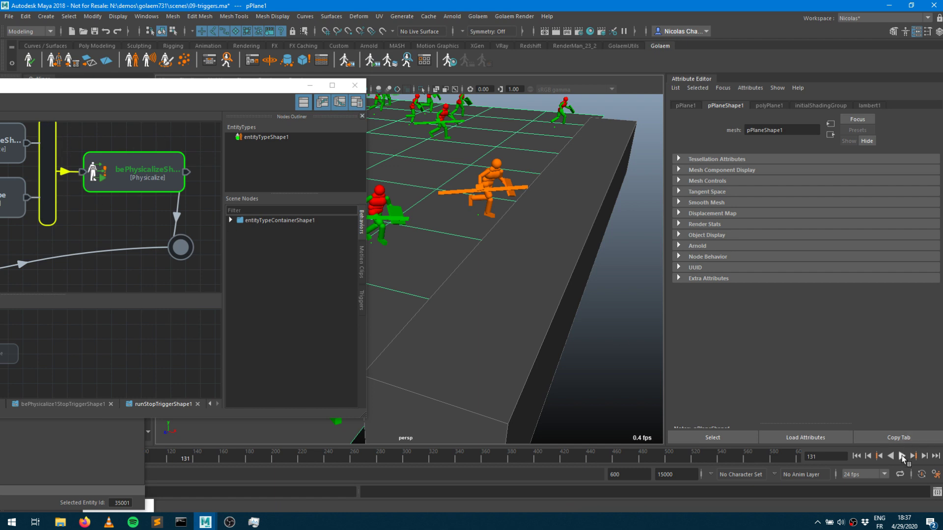
left_click(902, 456)
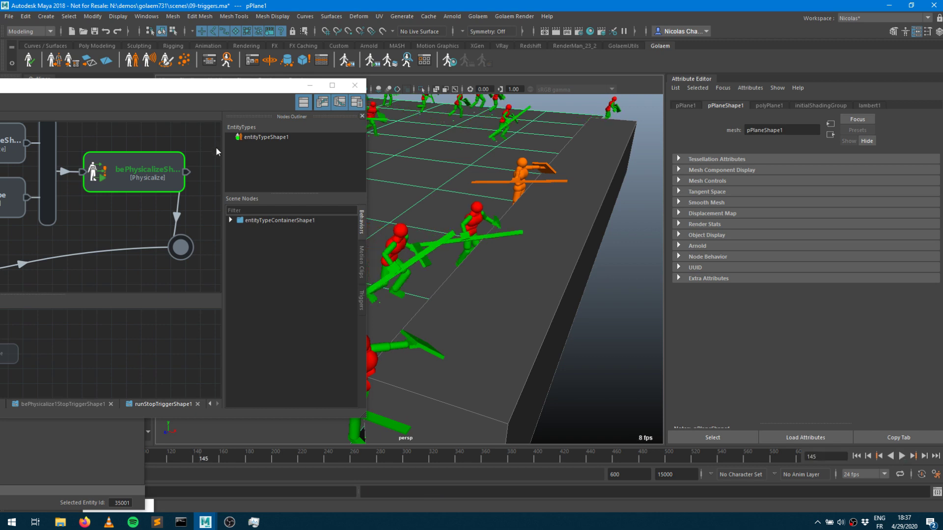
- Set the boolean stop trigger of the second Physicalize behavior to True, and minimize the Behavior Editor
double_click(188, 172)
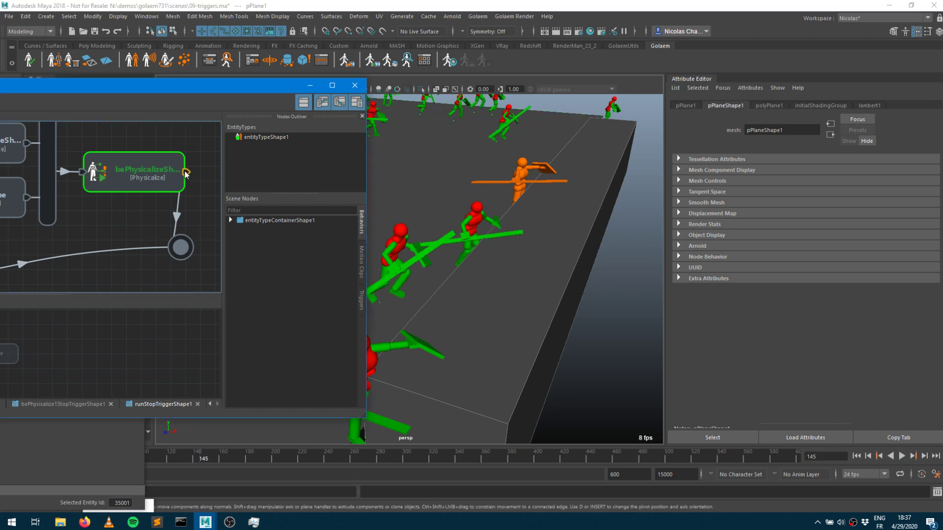
left_click(398, 69)
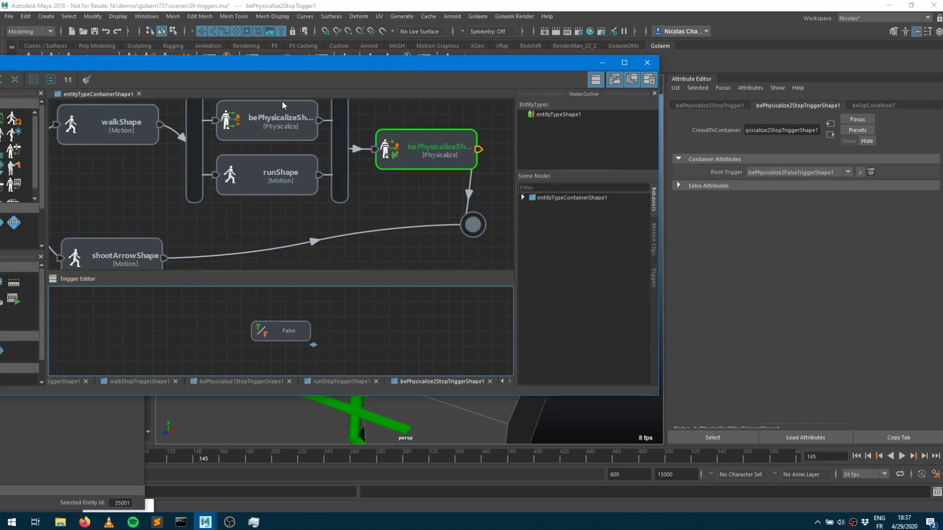
left_click(288, 335)
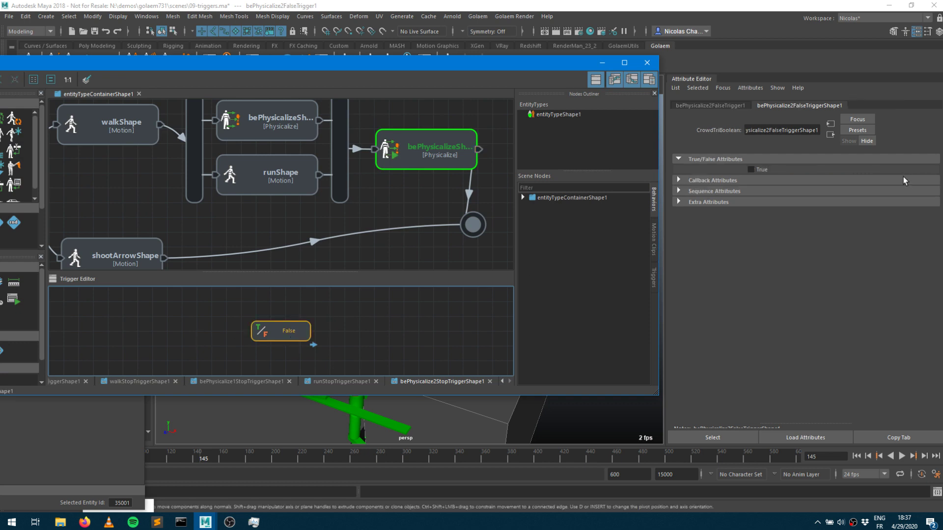
left_click(751, 169)
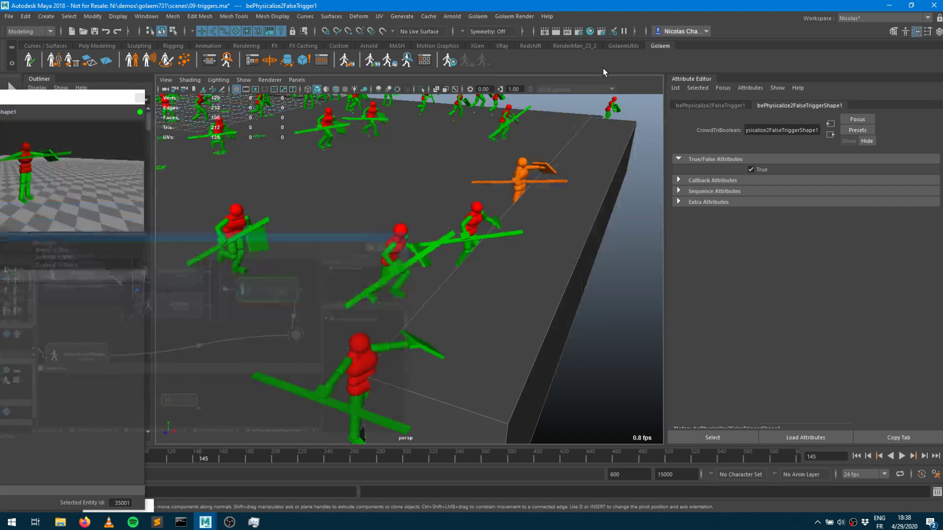
left_click(602, 63)
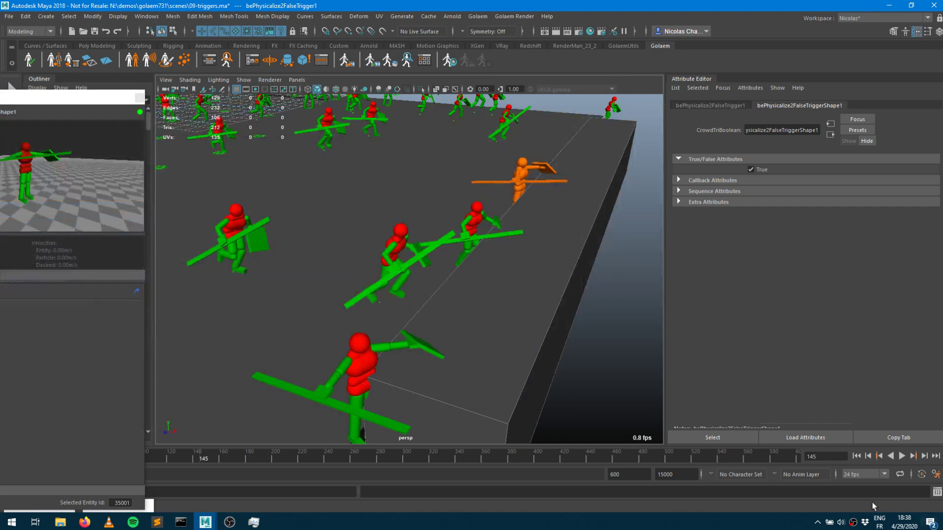
- Replay the simulation from the first frame and follow the runners as they reach the wall
left_click(857, 456)
left_click(902, 455)
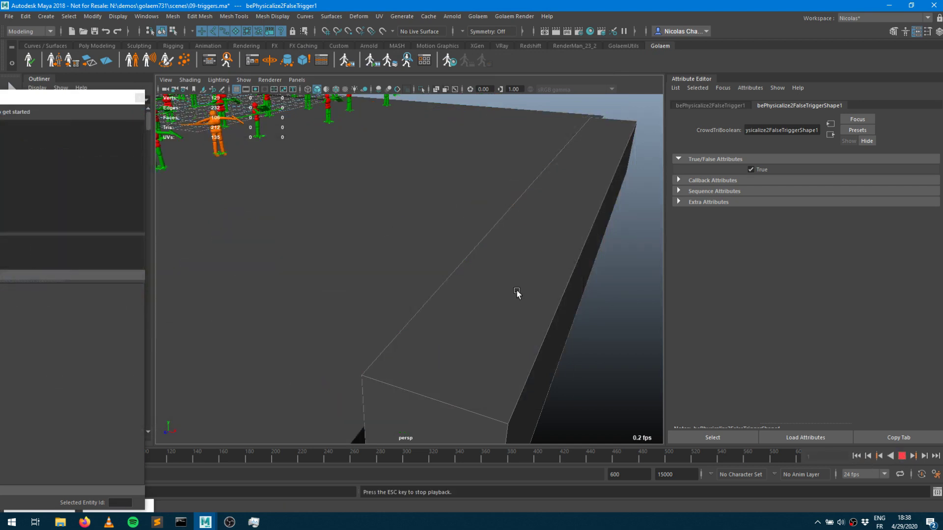
left_click(606, 111)
middle_click_drag(429, 152, 469, 211, "alt")
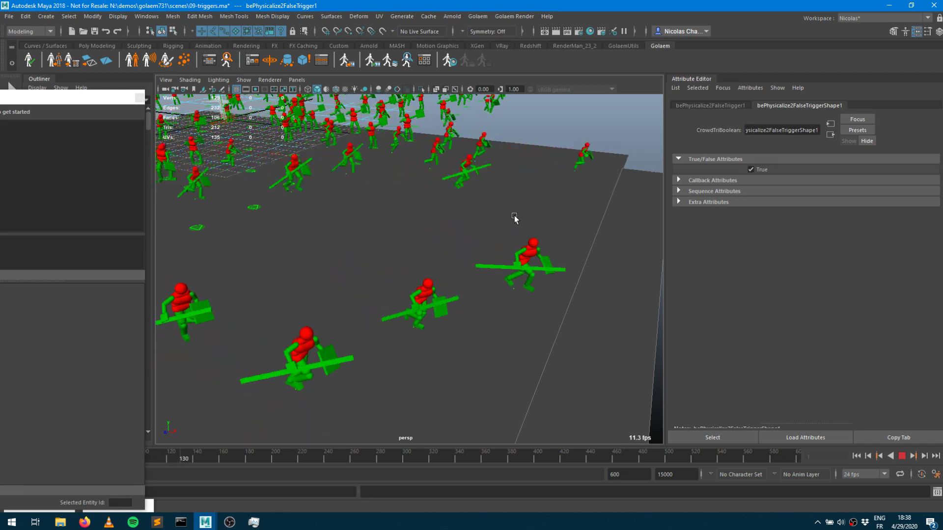
middle_click_drag(515, 217, 461, 162, "alt")
middle_click_drag(484, 216, 453, 142, "alt")
middle_click_drag(418, 183, 414, 234, "alt")
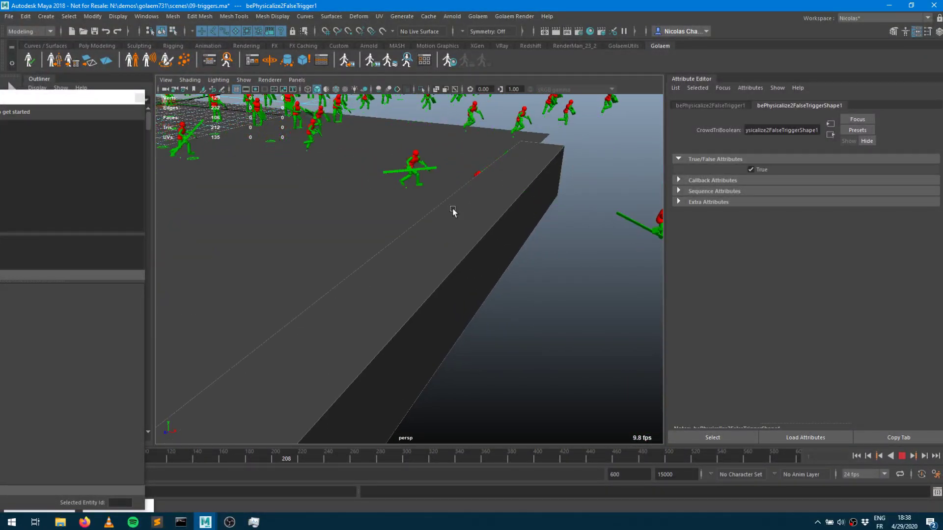
middle_click_drag(428, 181, 461, 205, "alt")
left_click_drag(461, 206, 462, 207, "alt")
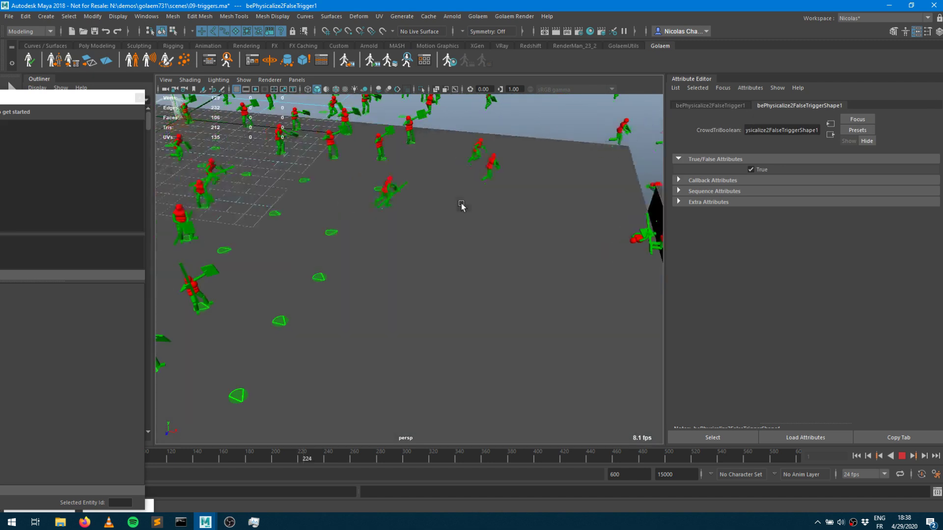
middle_click_drag(538, 211, 471, 200, "alt")
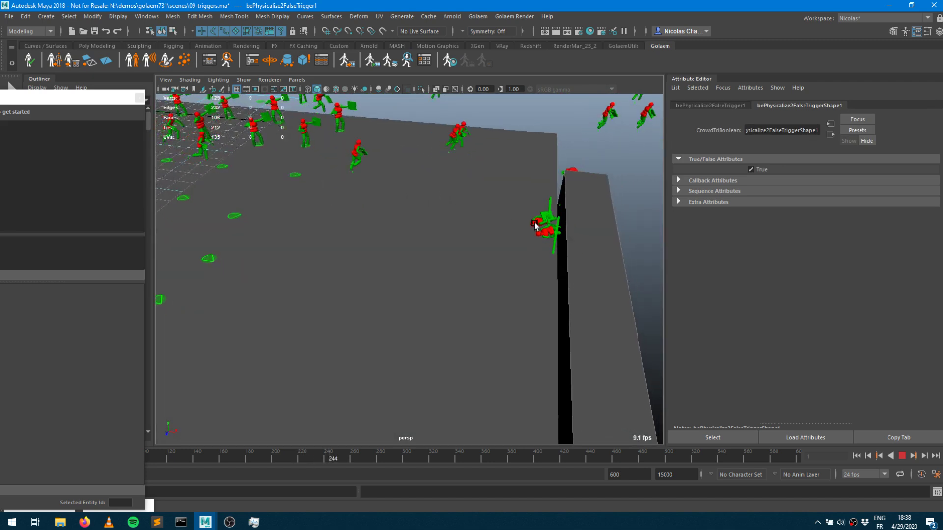
key("f")
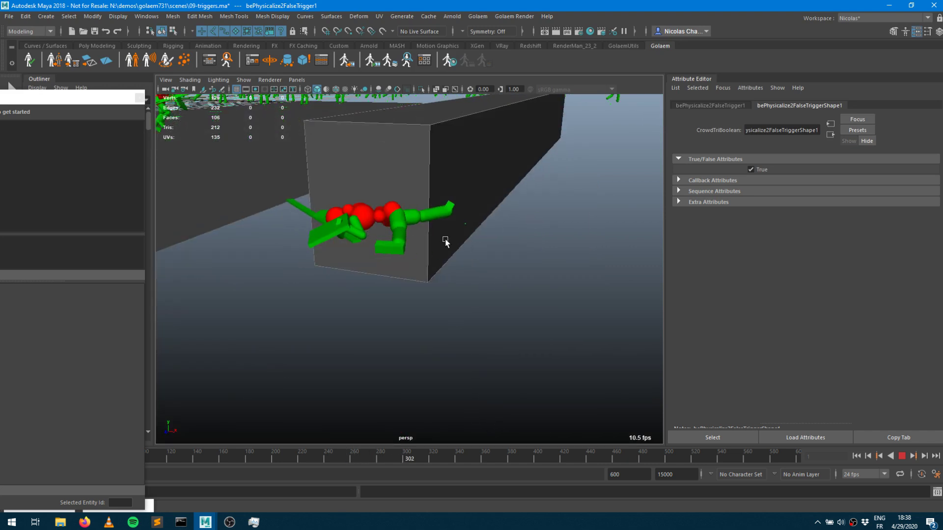
- Examine the soldiers lying against the wall from several angles during playback, and stop the simulation
key("bracketleft")
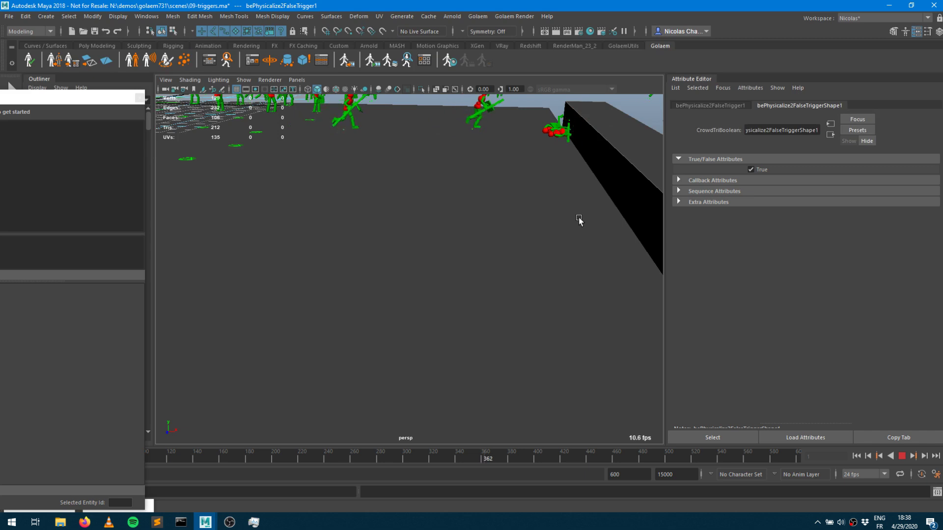
left_click_drag(544, 179, 486, 187, "alt")
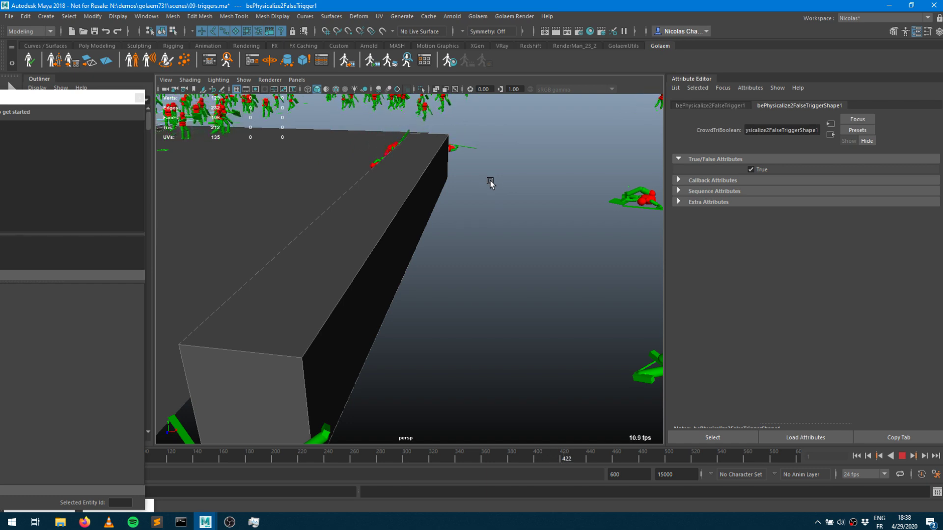
middle_click_drag(381, 194, 450, 233, "alt")
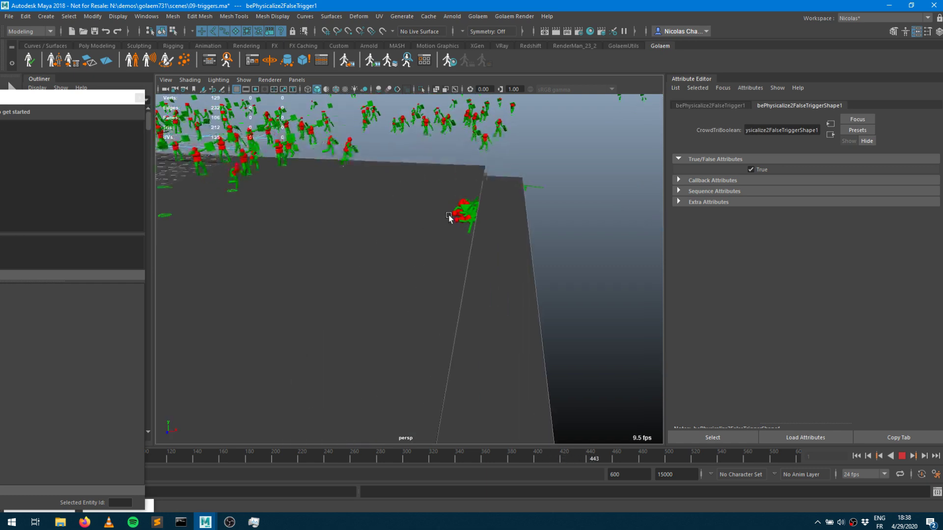
right_click_drag(448, 218, 541, 212, "alt")
middle_click_drag(536, 214, 492, 265, "alt")
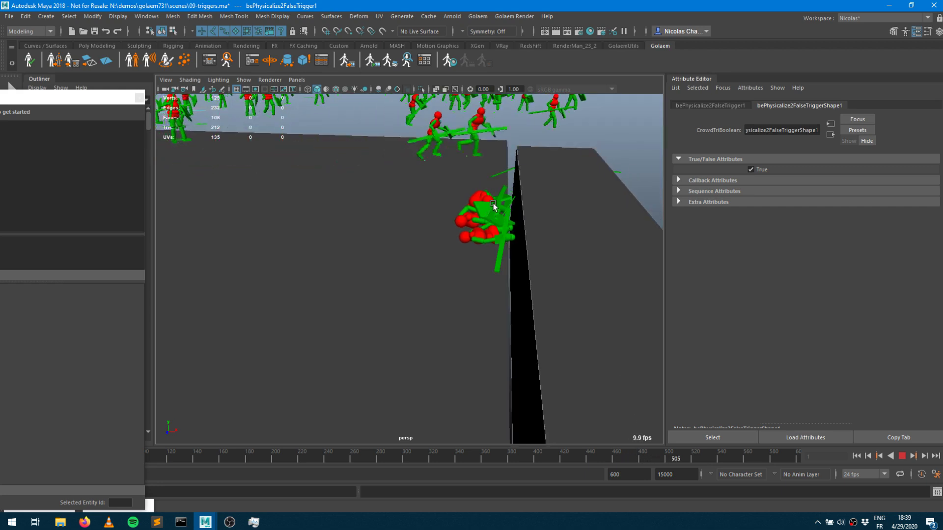
left_click_drag(579, 216, 508, 202, "alt")
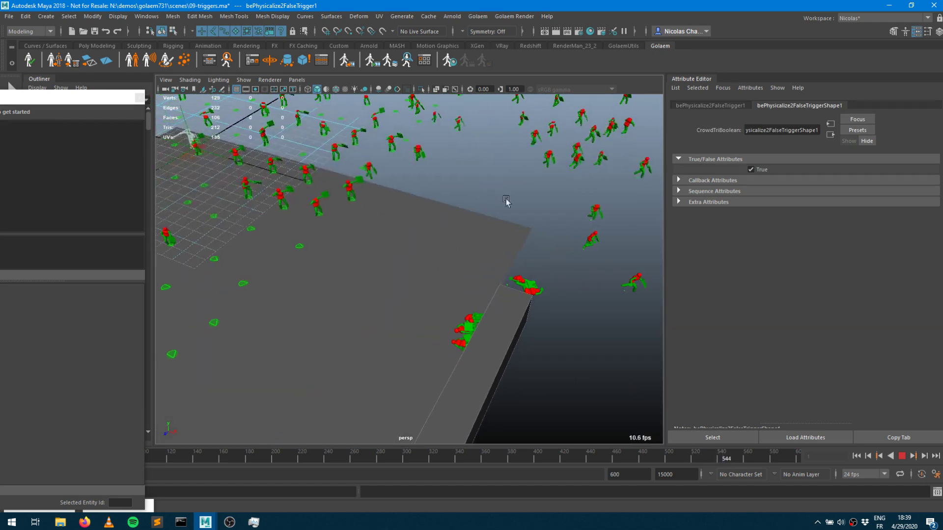
left_click(904, 457)
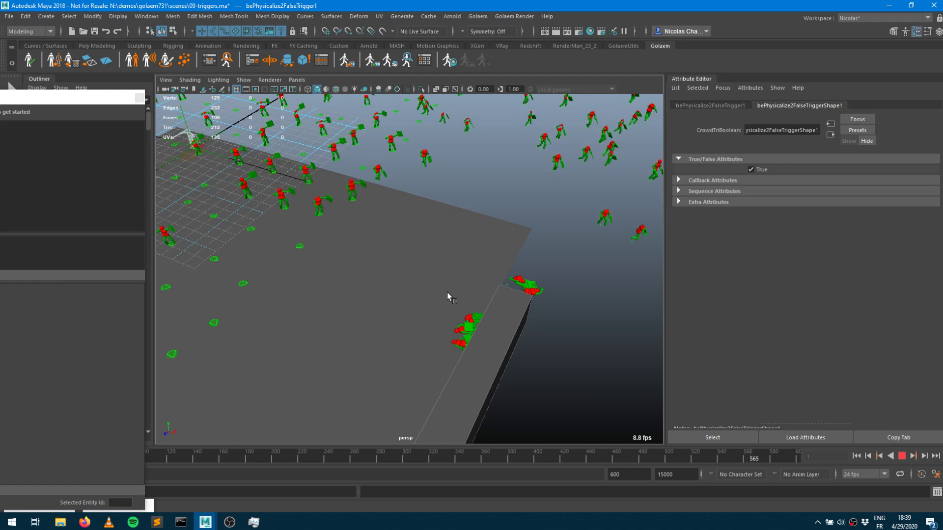
- Bring back the Behavior Editor and show the start and stop trigger attributes of the second Physicalize behavior
left_click(450, 297)
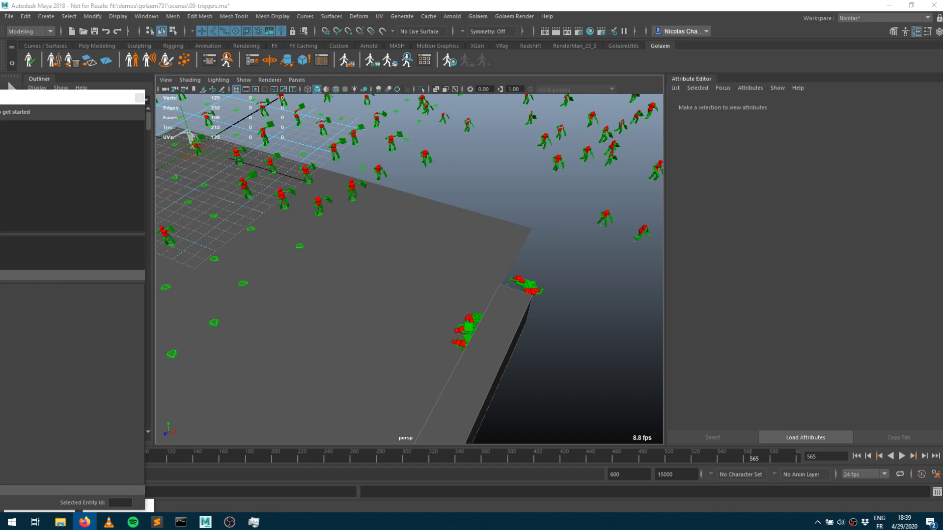
left_click(208, 62)
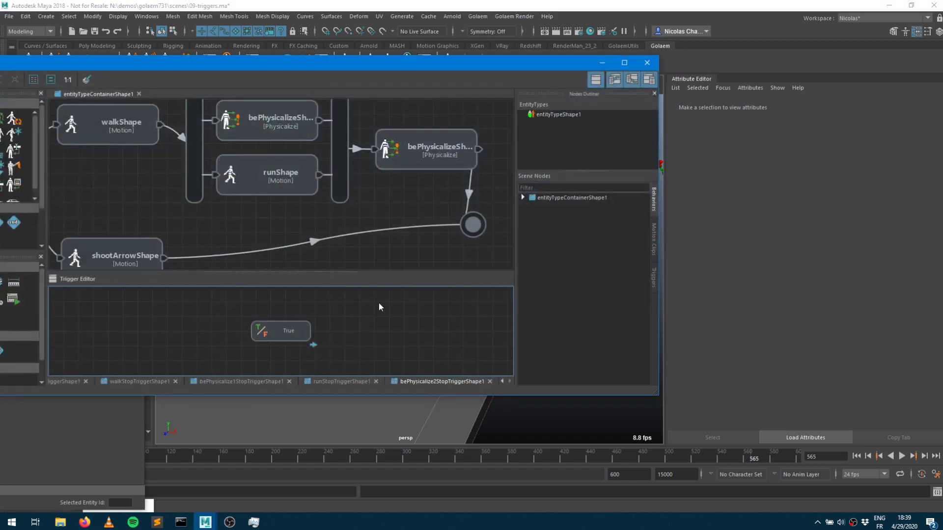
left_click(412, 170)
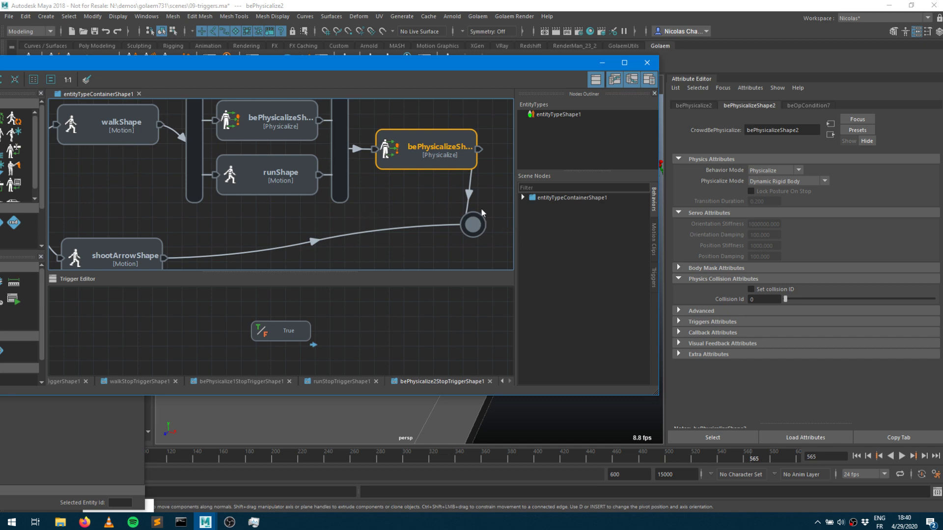
left_click(712, 323)
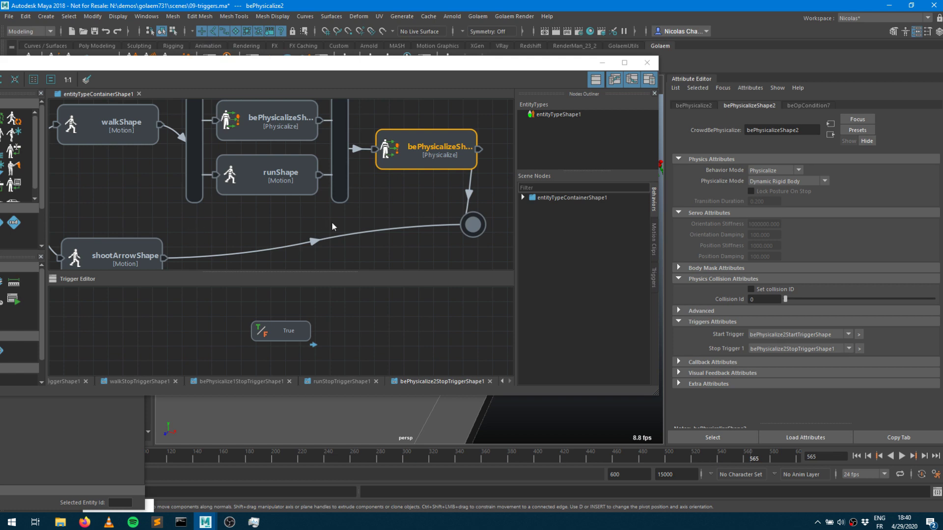
- Shift the graph's end node slightly aside and insert a Motion behavior between it and the shootArrowShape behavior
left_click_drag(476, 226, 490, 223)
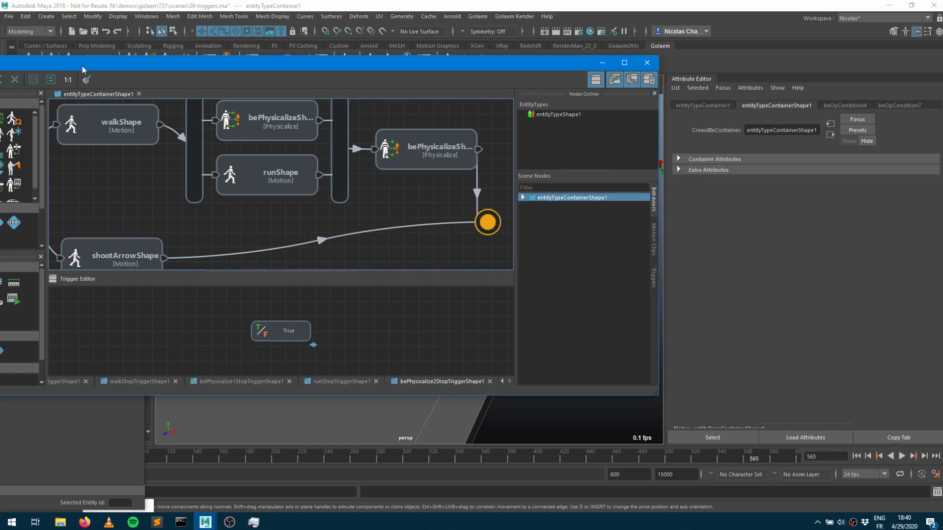
left_click_drag(83, 69, 180, 68)
left_click_drag(58, 118, 415, 243)
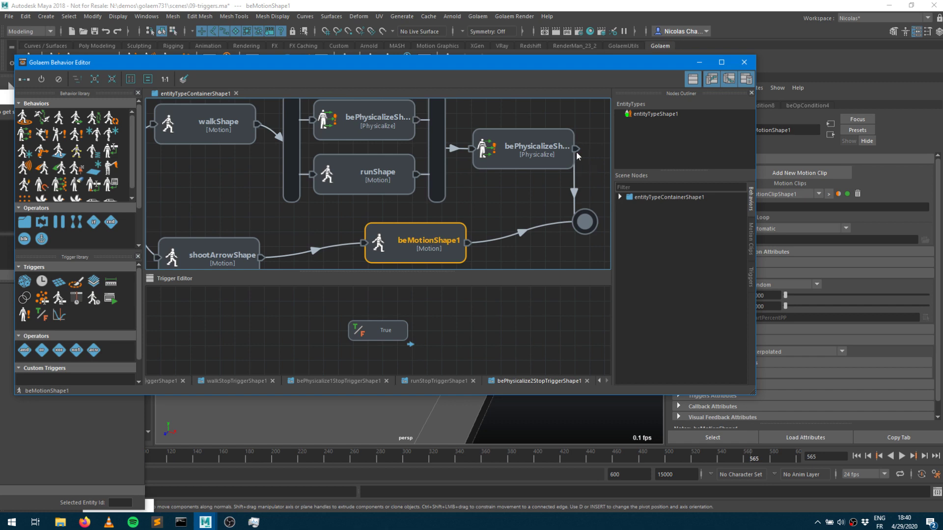
- Share the run behavior's collision trigger with the inserted Motion behavior by setting its Stop Trigger 1 to runStopTriggerShape1
left_click(417, 174)
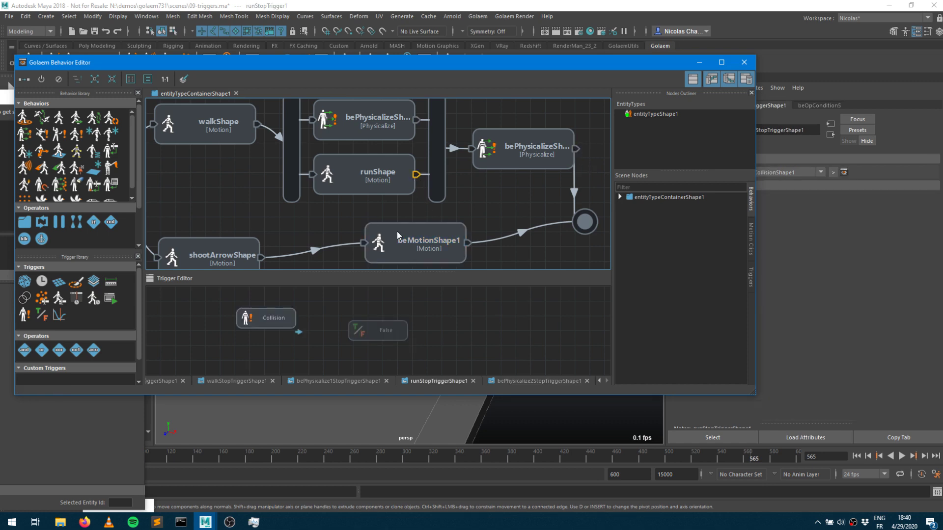
left_click(426, 237)
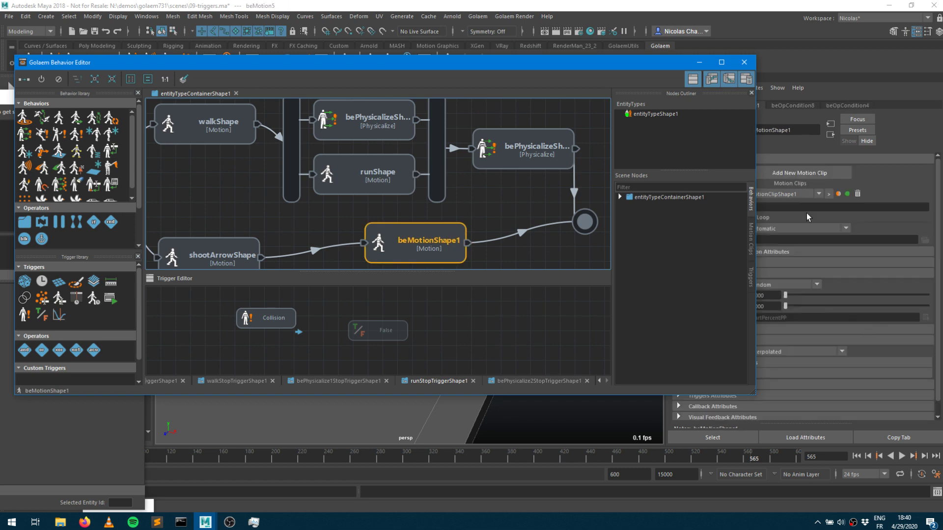
left_click_drag(670, 63, 554, 47)
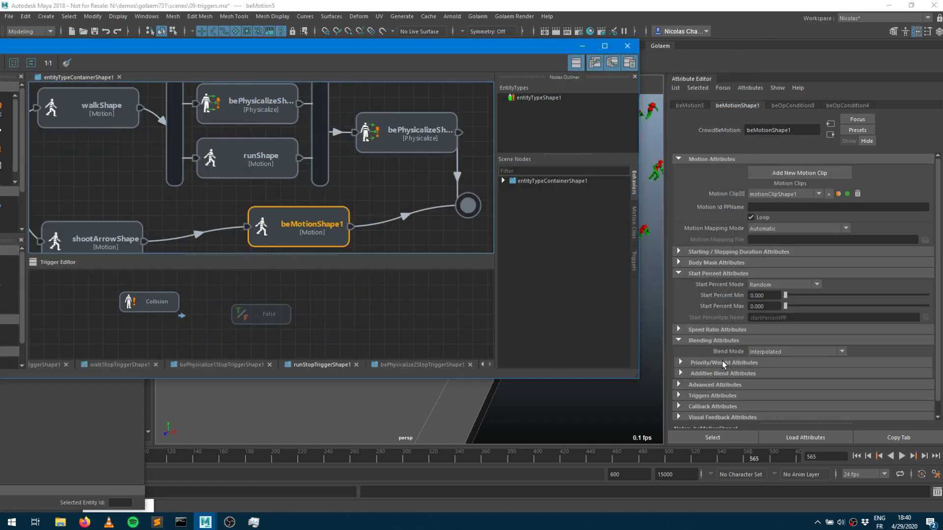
scroll(727, 355, "down", 1)
left_click(712, 382)
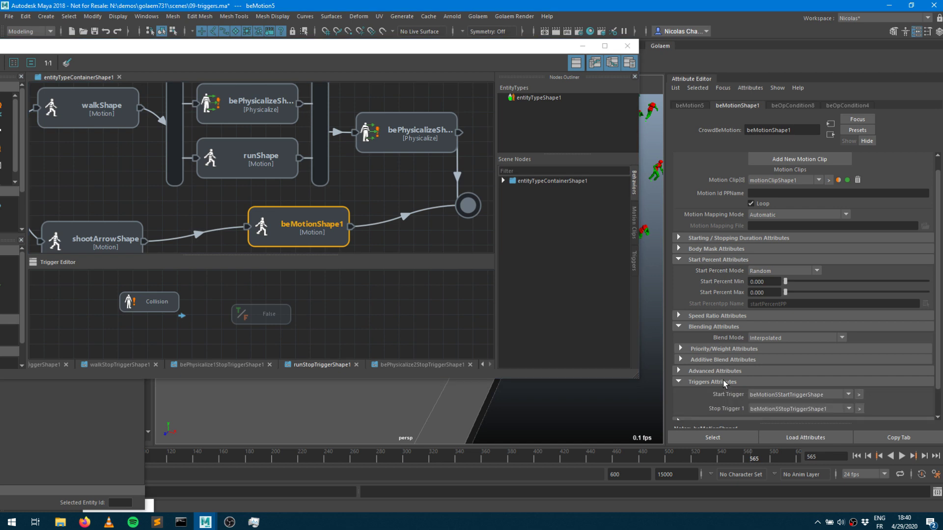
scroll(828, 337, "down", 1)
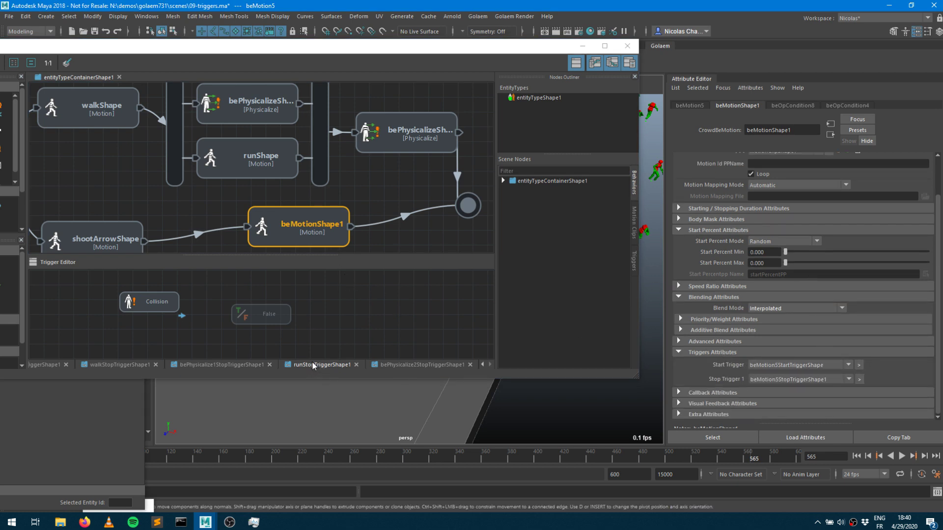
left_click(768, 381)
scroll(774, 408, "down", 2)
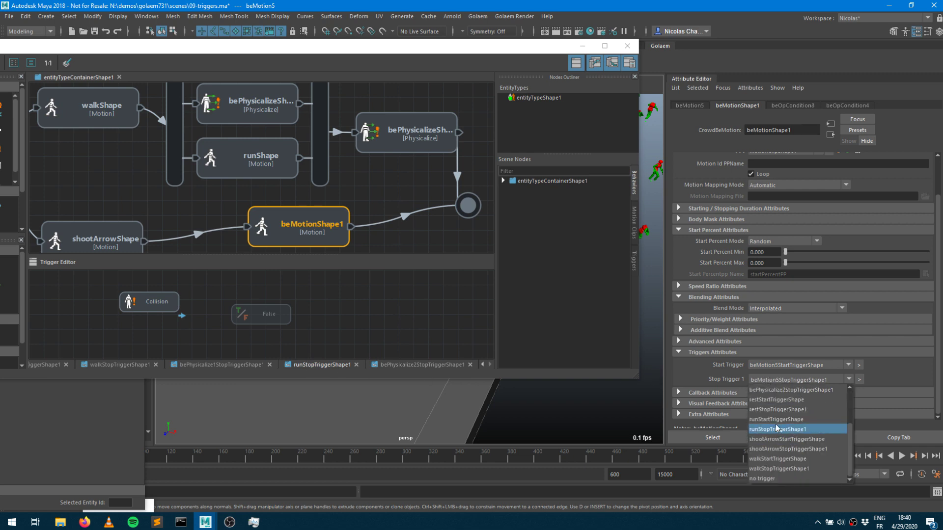
left_click(781, 430)
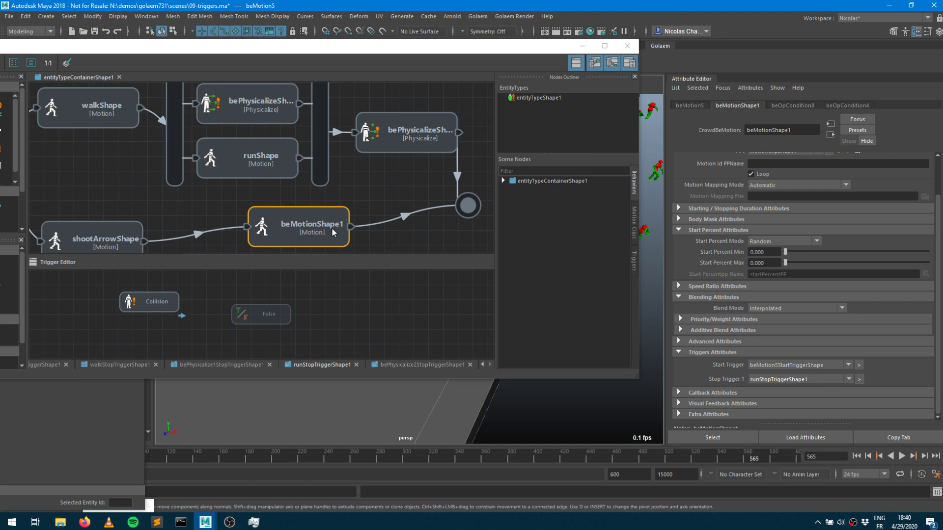
- Select the Motion behavior's stop trigger in the graph and check that it is shared with runShape
left_click(364, 199)
left_click(352, 228)
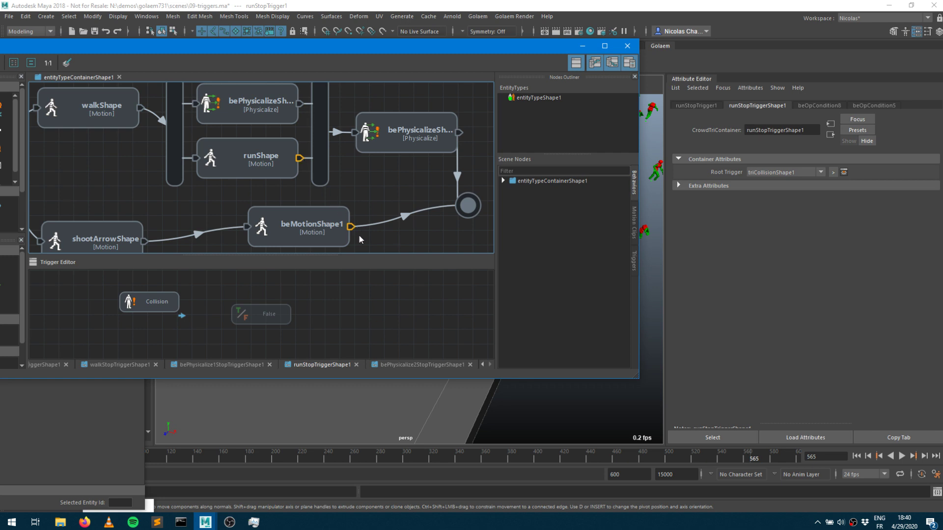
scroll(300, 158, "down", 4)
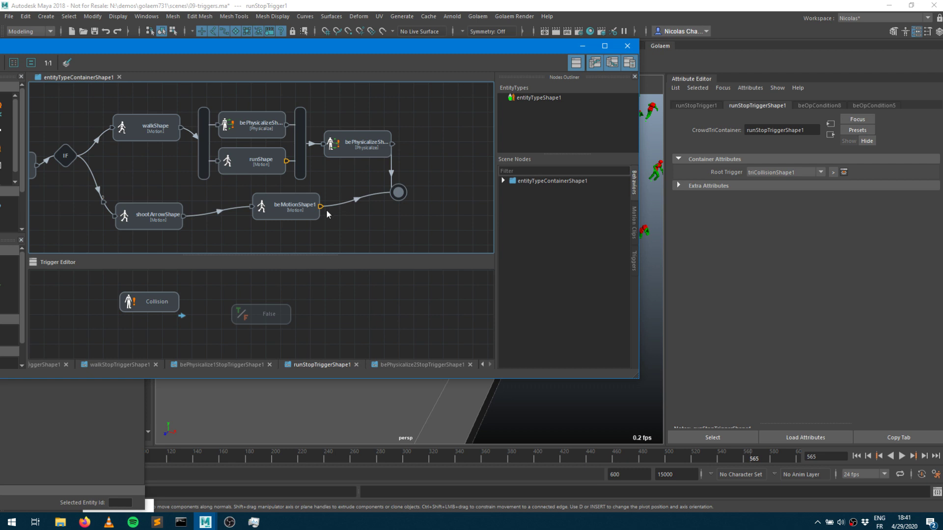
scroll(311, 164, "up", 2)
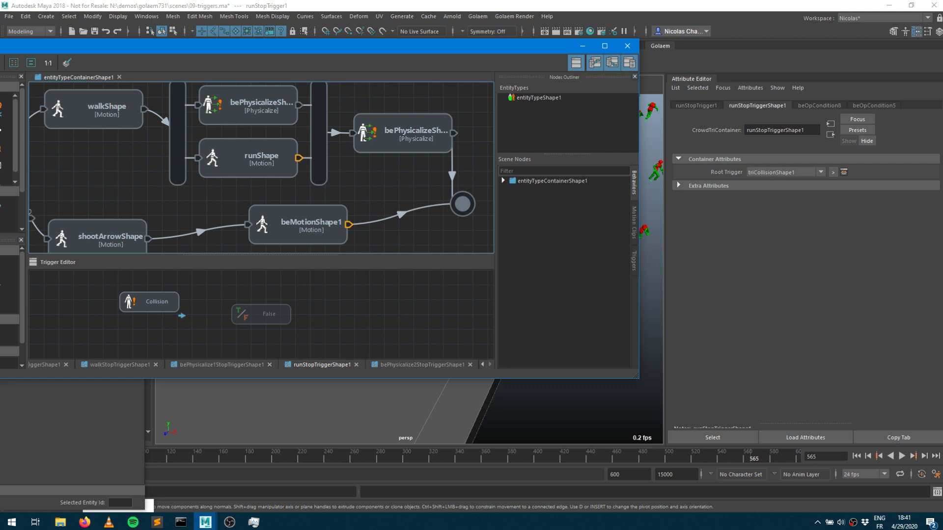
- Clear the floating windows away from the viewport and outliner, and frame the soldier's character locator near the grid origin
key("alt+Tab")
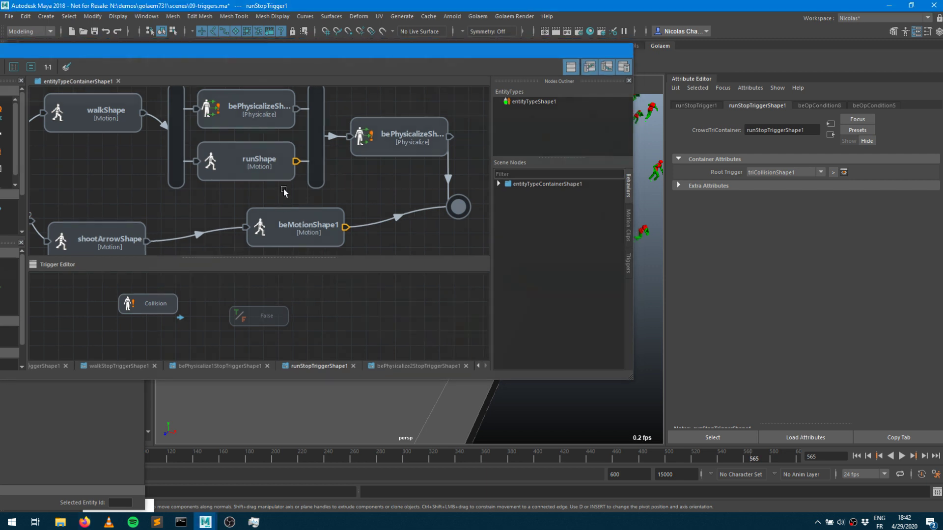
left_click(582, 46)
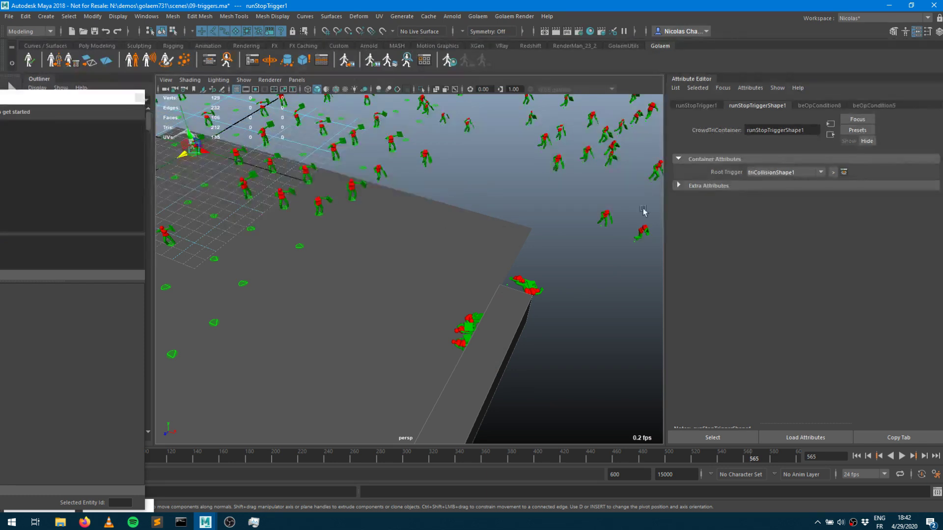
left_click_drag(505, 196, 352, 207, "alt")
middle_click_drag(214, 181, 339, 244, "alt")
mouse_move(344, 247)
right_mouse_down("alt")
mouse_move(624, 249)
mouse_move(466, 222)
mouse_move(385, 237)
mouse_move(431, 255)
right_mouse_up("alt")
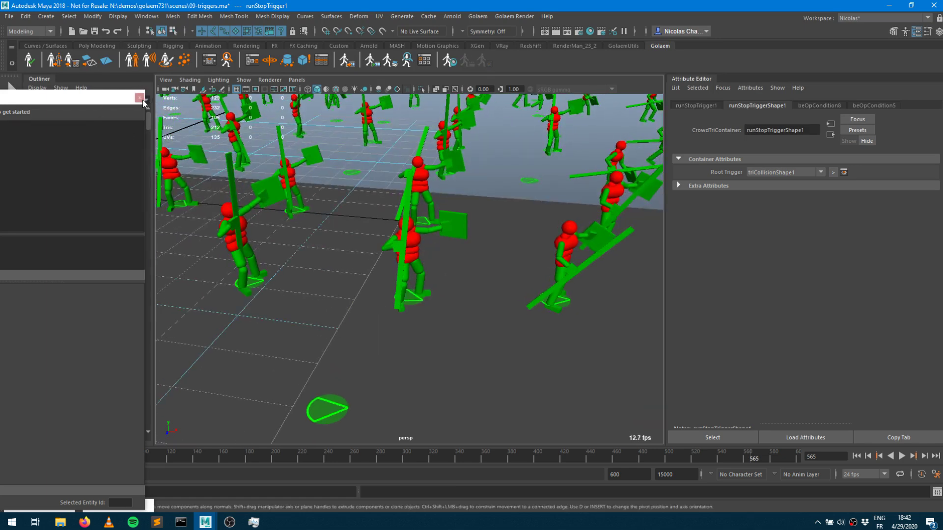
left_click(140, 98)
middle_click_drag(239, 206, 450, 278, "alt")
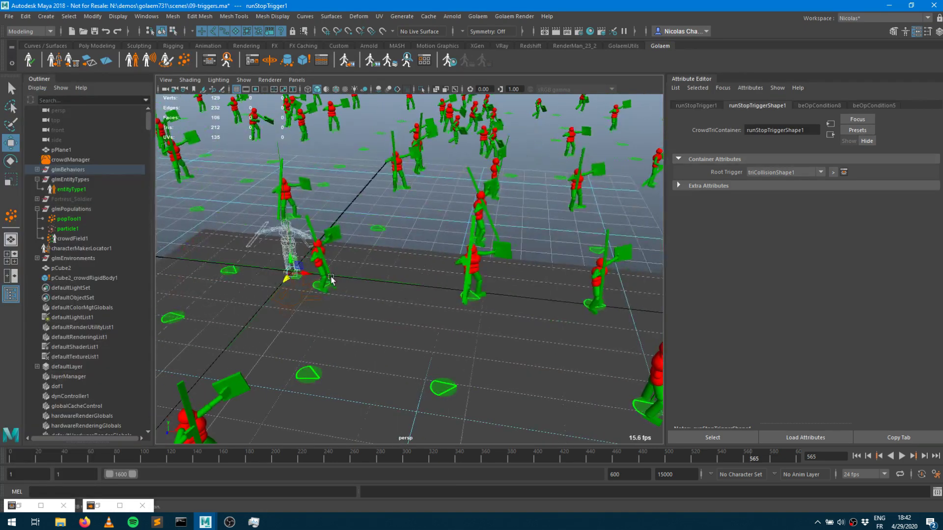
left_click_drag(331, 278, 347, 274, "alt")
right_click_drag(347, 273, 441, 270, "alt")
middle_click_drag(255, 230, 332, 262, "alt")
- Open the Character Maker beside the viewport and bring up the physics properties of the SoldierFortress.gcha skeleton
left_click(55, 61)
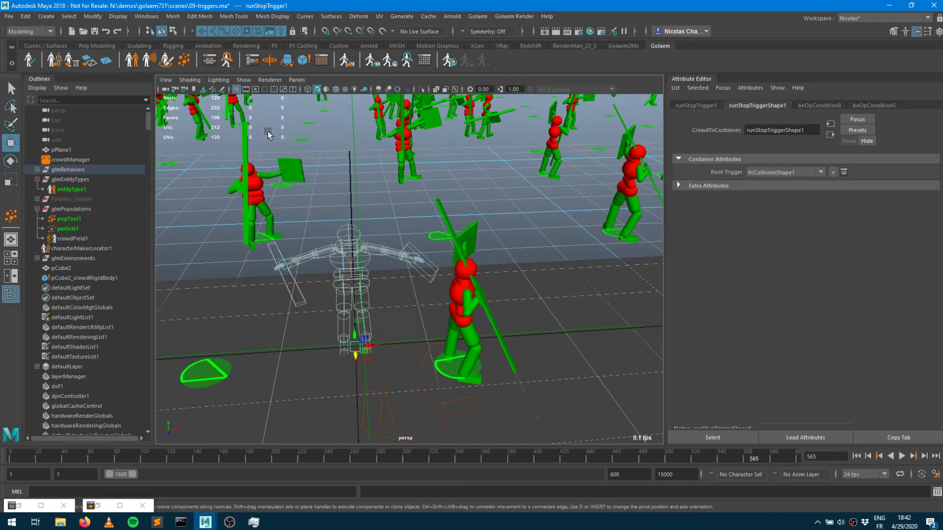
left_click(138, 126)
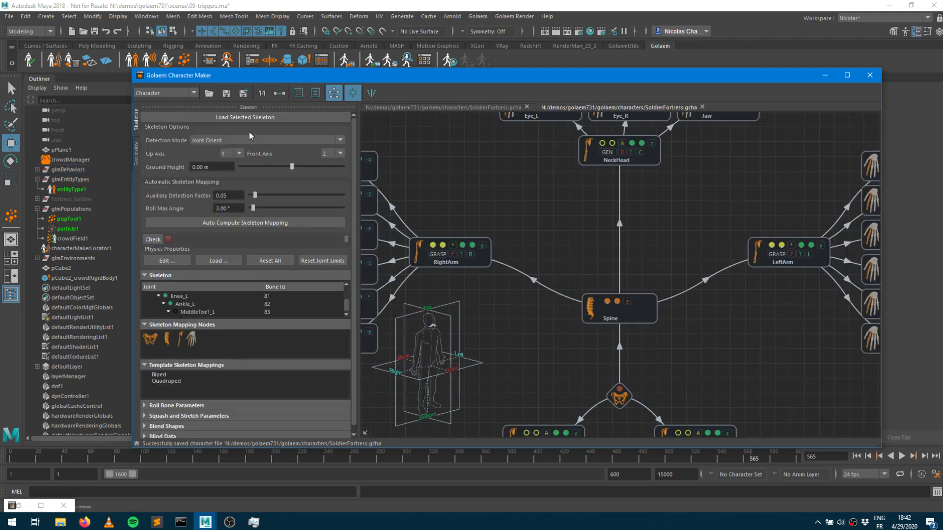
left_click_drag(255, 78, 552, 64)
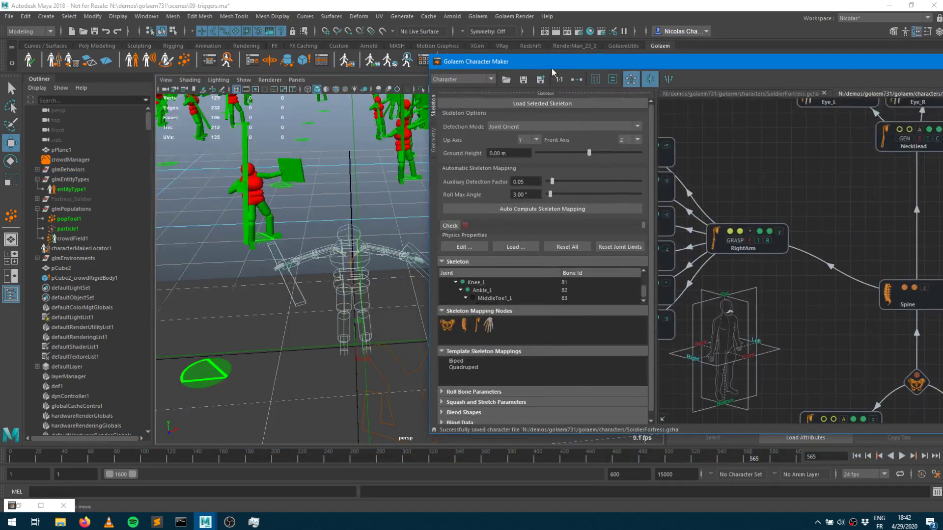
left_click(477, 247)
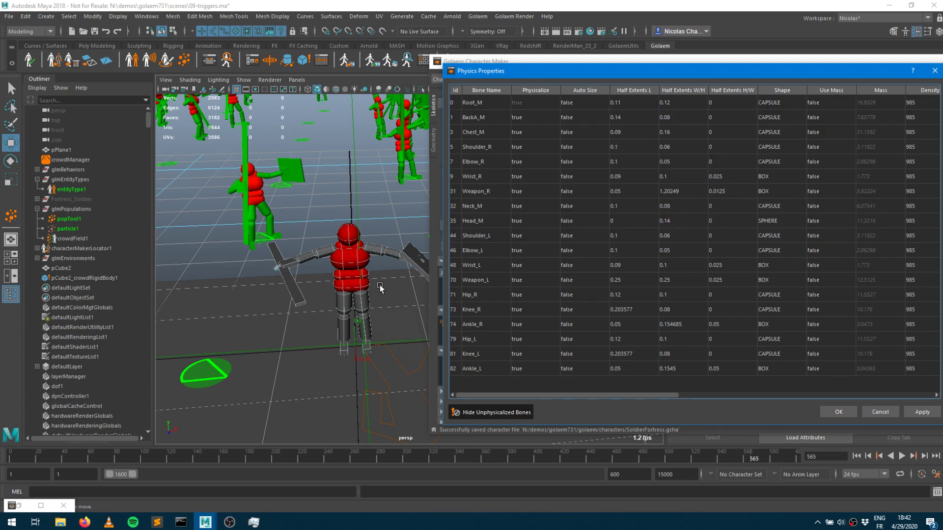
- Examine the soldier's physics shapes, density, friction, damping and joint limits per bone, and inspect the Neck_M color choices without changing them
left_click_drag(264, 285, 337, 259, "alt")
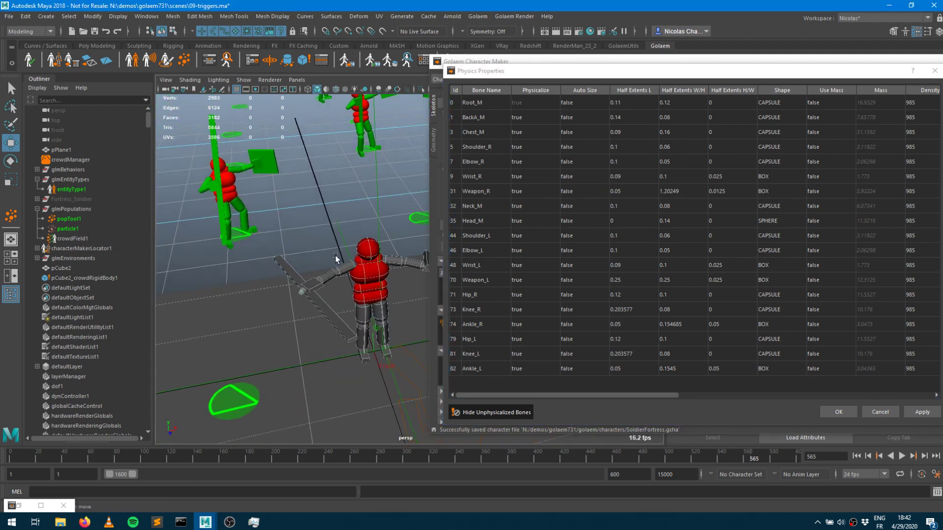
right_click_drag(337, 259, 411, 263, "alt")
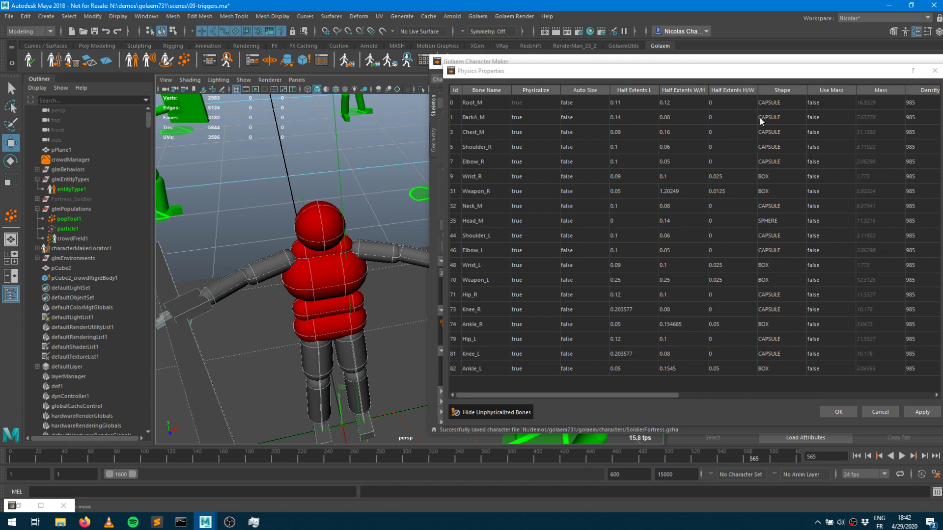
left_click_drag(613, 396, 709, 389)
left_click_drag(384, 276, 278, 218, "alt")
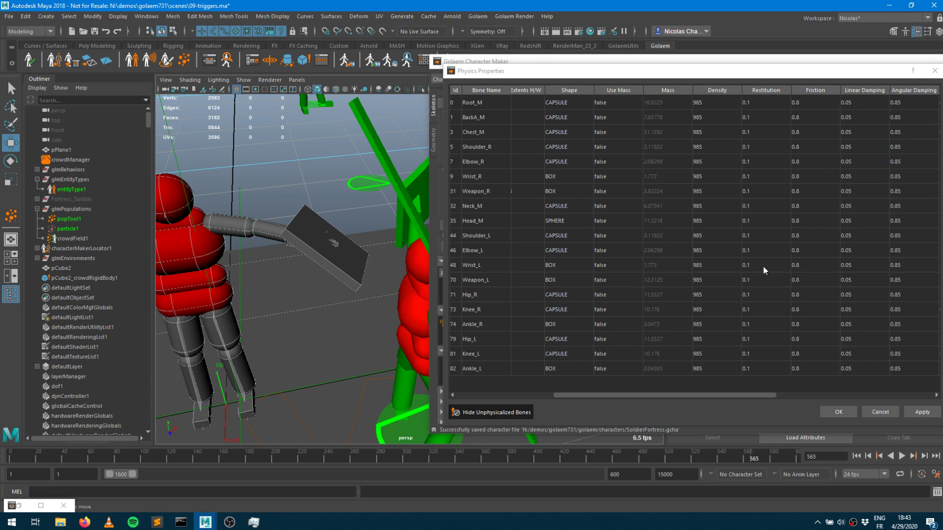
left_click_drag(723, 393, 824, 387)
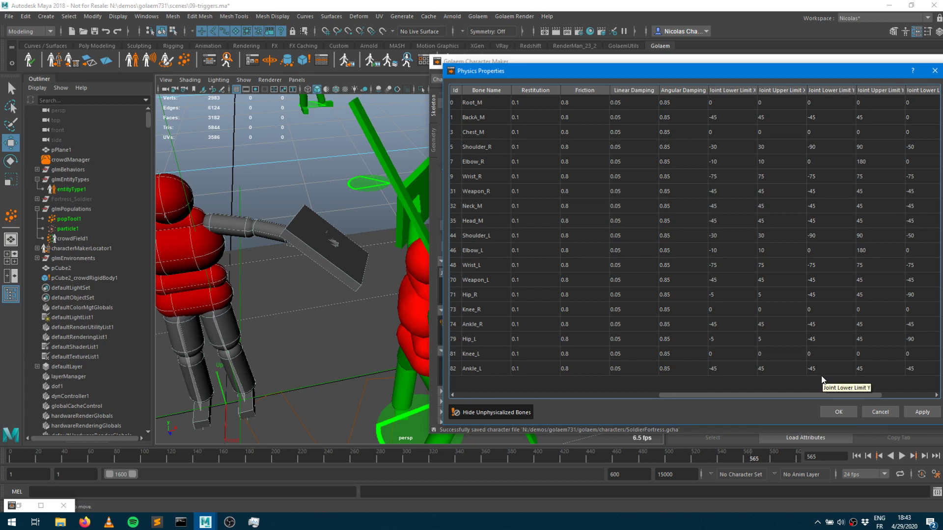
left_click_drag(802, 396, 847, 395)
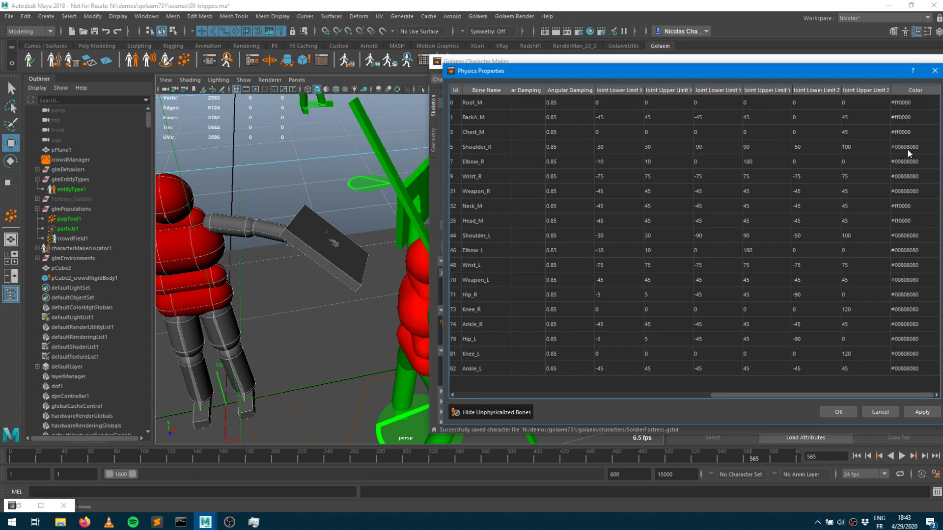
double_click(918, 206)
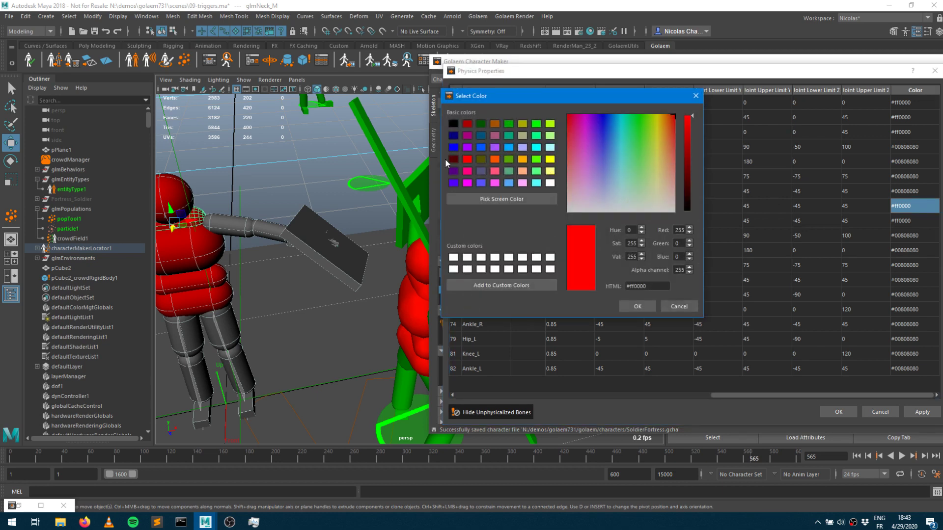
left_click(679, 307)
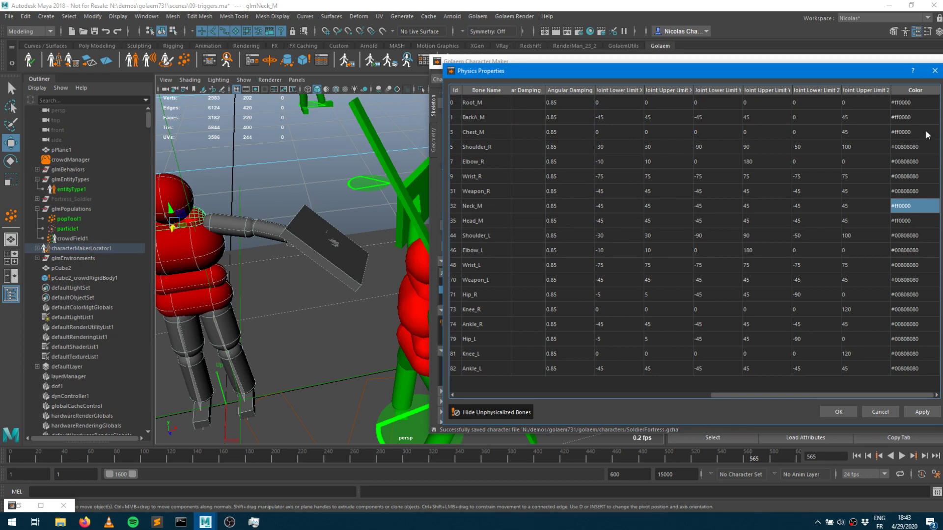
- Close the physics properties and Character Maker, and return the view to the collapsed soldiers at the wall
left_click_drag(880, 74, 546, 82)
left_click(849, 74)
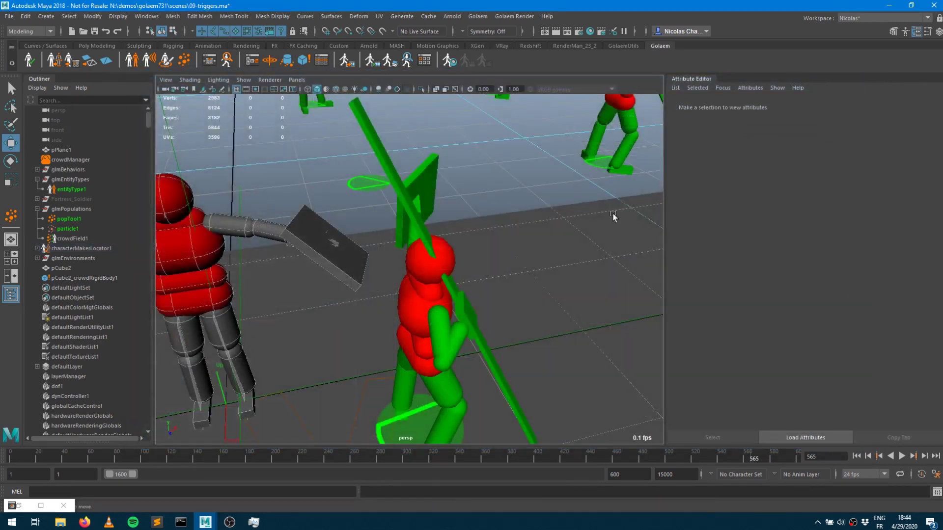
scroll(572, 236, "down", 10)
scroll(572, 233, "down", 5)
middle_click_drag(526, 184, 337, 184, "alt")
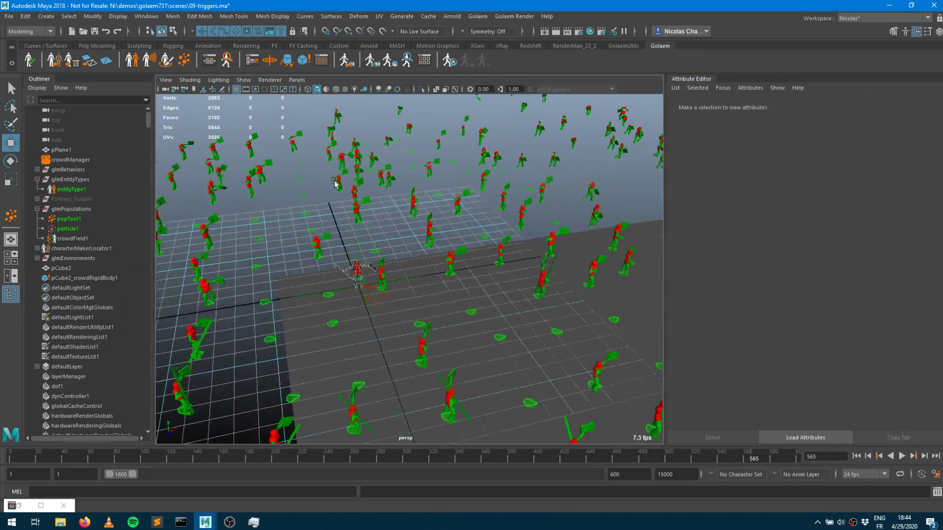
left_click_drag(524, 240, 462, 217, "alt")
middle_click_drag(499, 232, 238, 163, "alt")
scroll(439, 264, "up", 6)
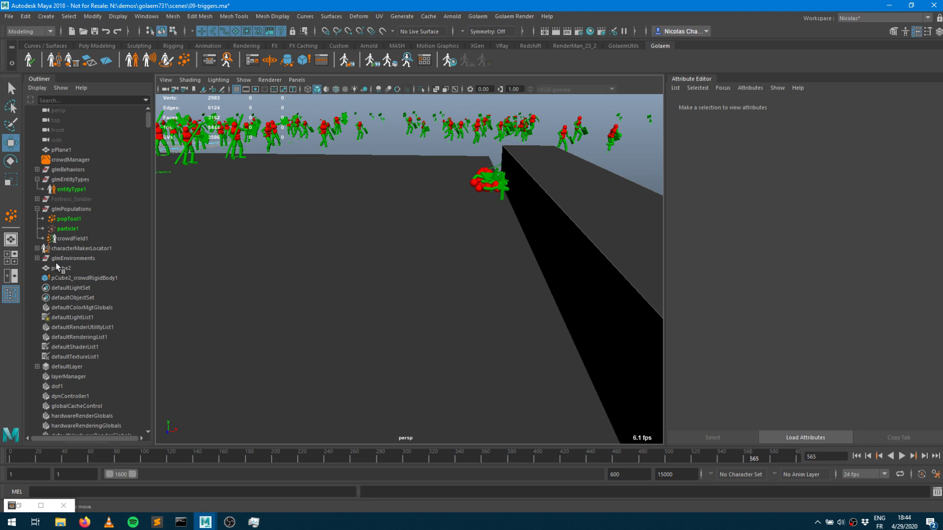
- Bring up the physics1 environment node and examine its world settings and advanced ragdoll attributes
left_click(37, 258)
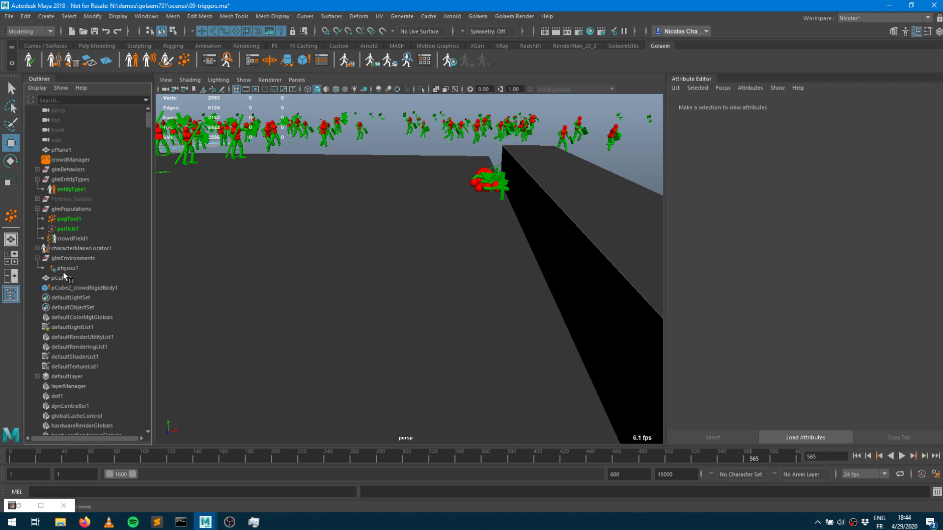
left_click(74, 269)
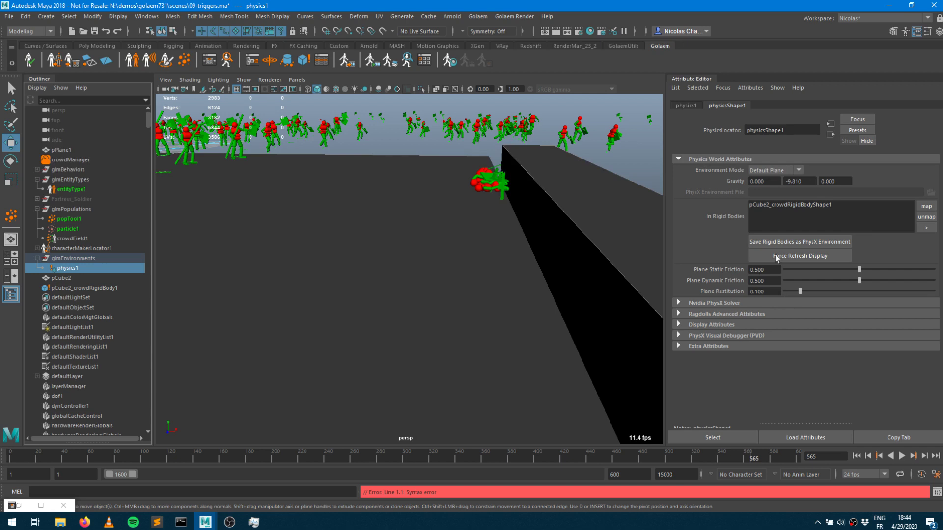
left_click(746, 315)
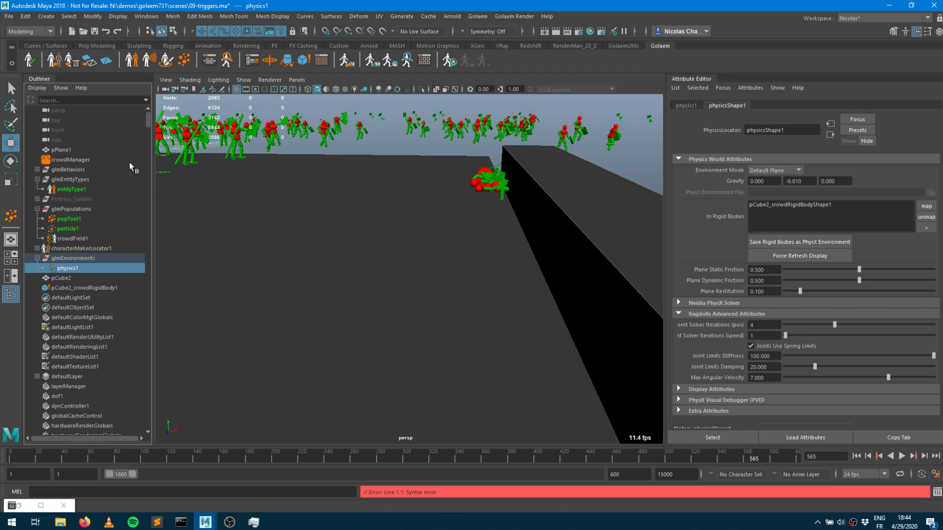
- Set the display mode of entityType1 to Render Previz
left_click(83, 191)
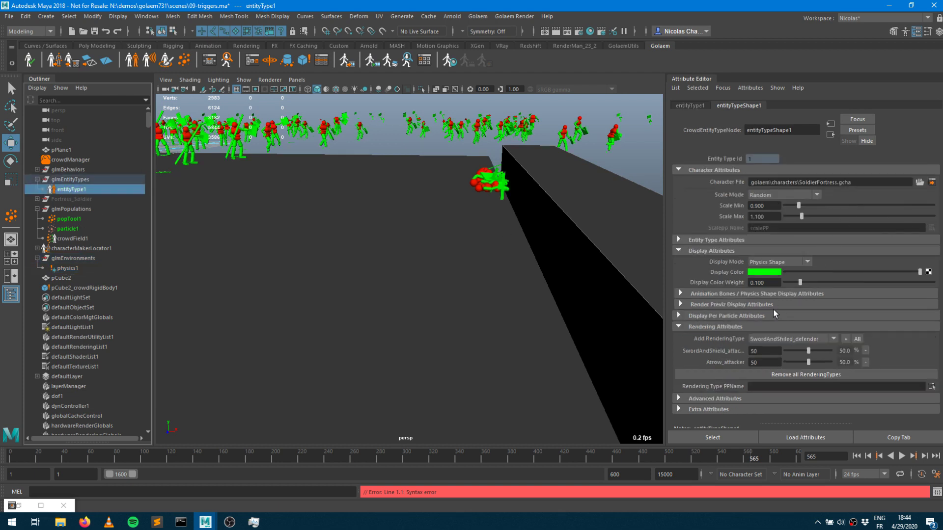
left_click(782, 262)
left_click(768, 302)
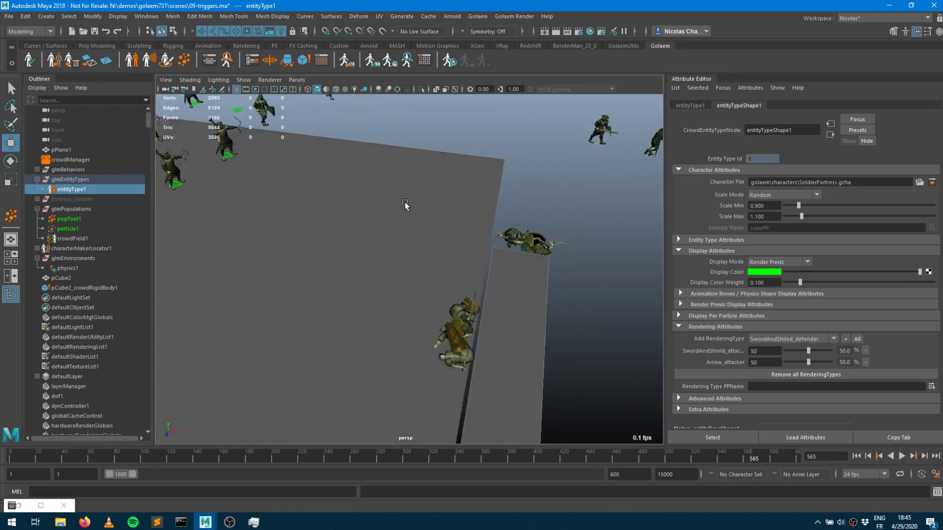
- Examine the rendered soldiers collapsed at the wall and the archers standing around the grid origin
left_click_drag(405, 204, 351, 178, "alt")
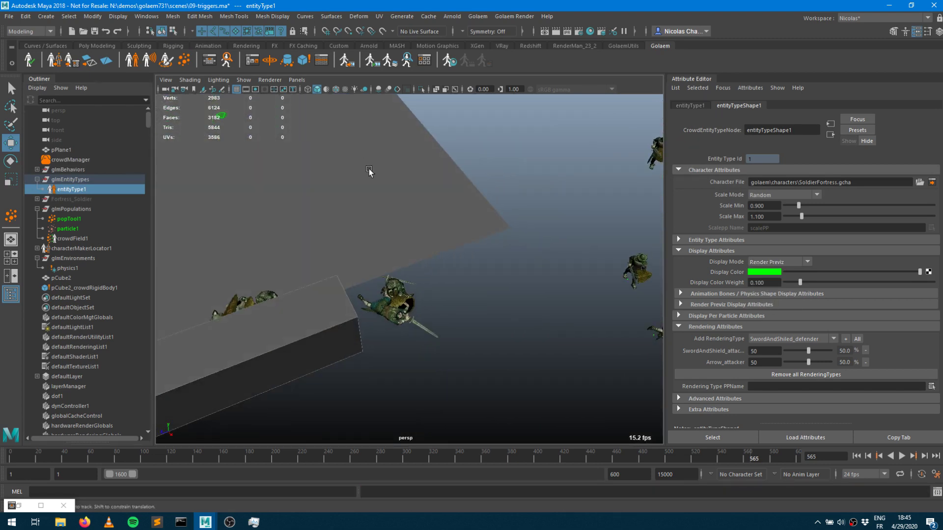
middle_click_drag(370, 173, 437, 297, "alt")
right_click_drag(487, 255, 625, 246, "alt")
middle_click_drag(453, 192, 496, 259, "alt")
right_click_drag(496, 259, 627, 239, "alt")
left_click_drag(470, 268, 395, 240, "alt")
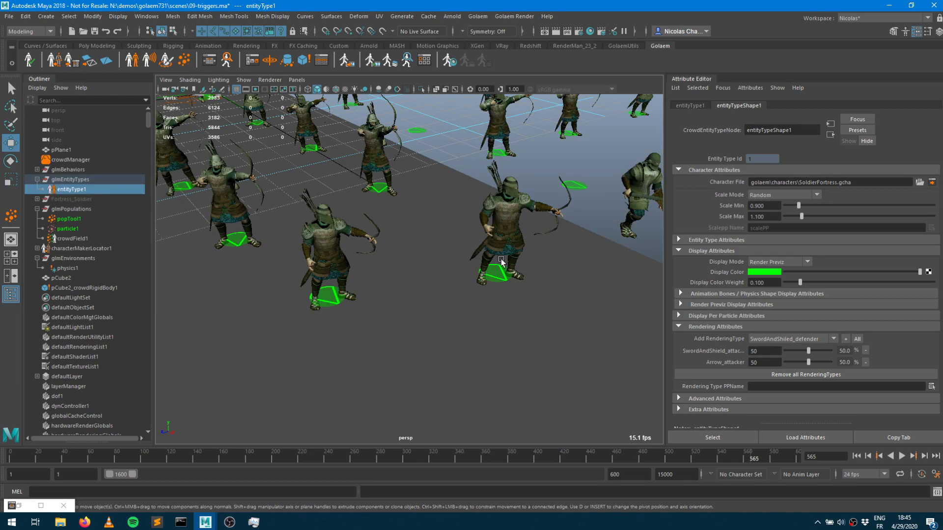
middle_click_drag(432, 208, 424, 267, "alt")
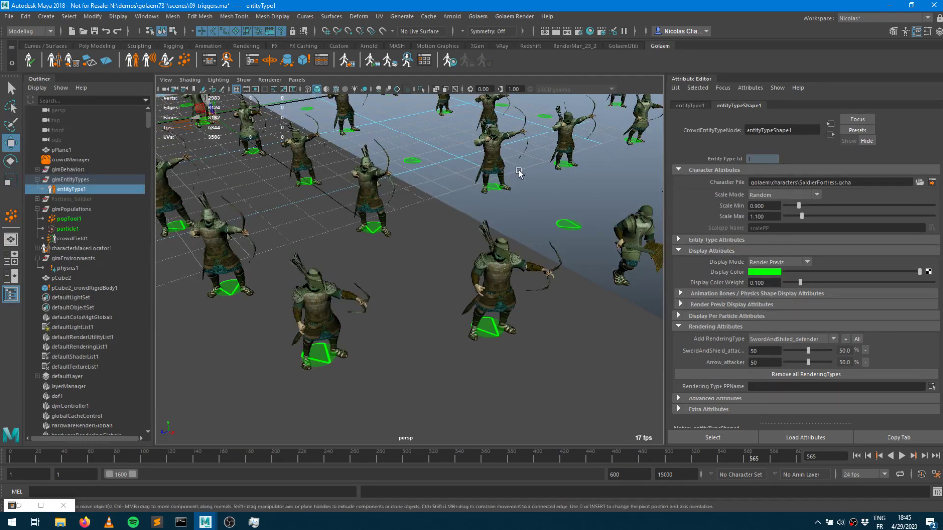
middle_click_drag(337, 182, 613, 253, "alt")
scroll(431, 184, "down", 3)
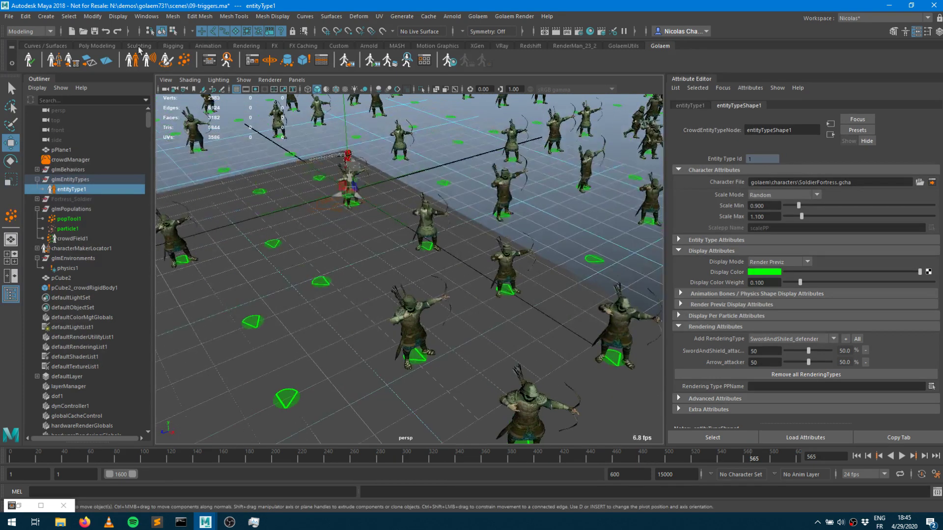
- Reopen the Behavior Editor with a taller graph area and disable the beMotionShape1 behavior that follows shootArrowShape
left_click(211, 61)
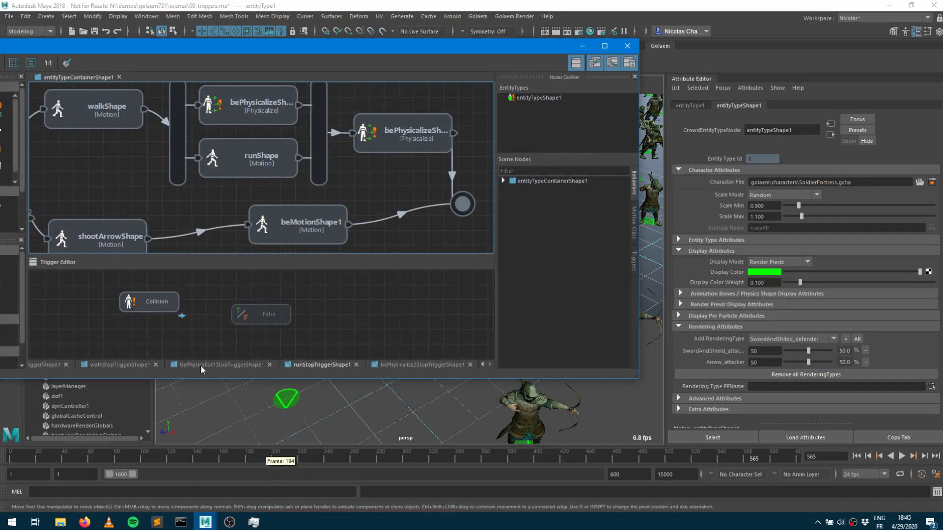
left_click_drag(217, 394, 218, 472)
middle_click_drag(174, 211, 243, 199)
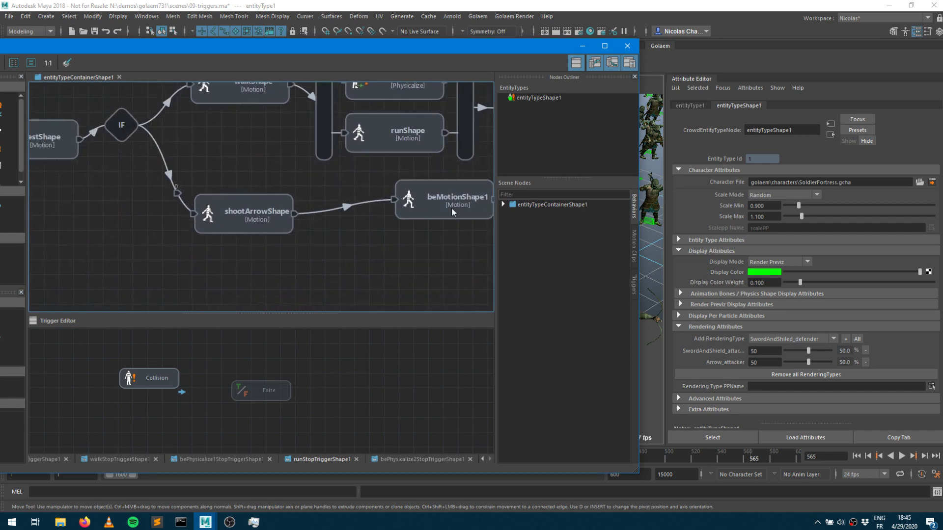
left_click(411, 208)
- Add a LookAt behavior in parallel with shootArrowShape and bring its attributes into view
left_click(236, 226)
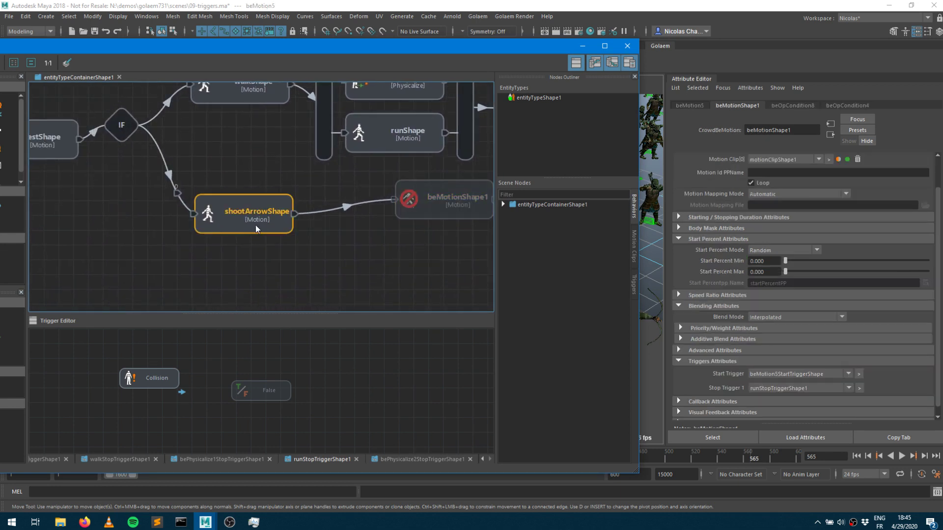
left_click_drag(179, 51, 312, 43)
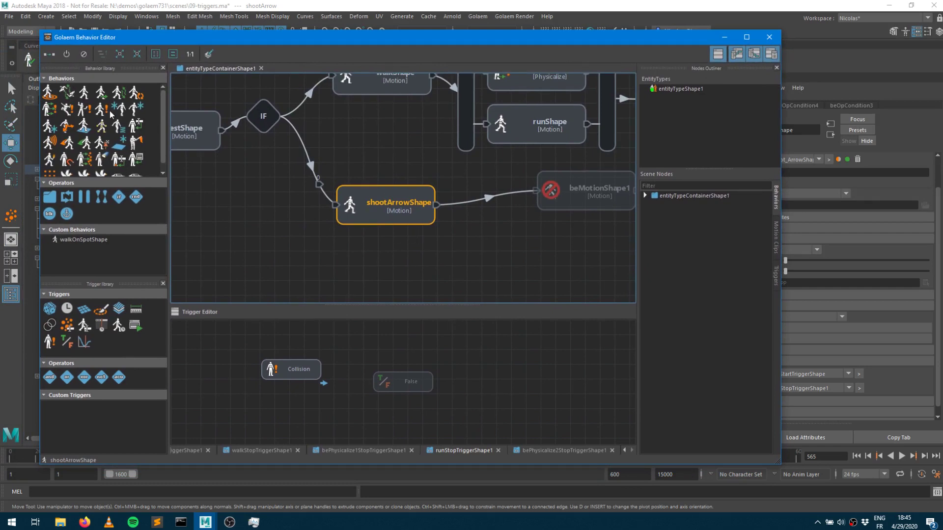
left_click_drag(121, 110, 398, 235)
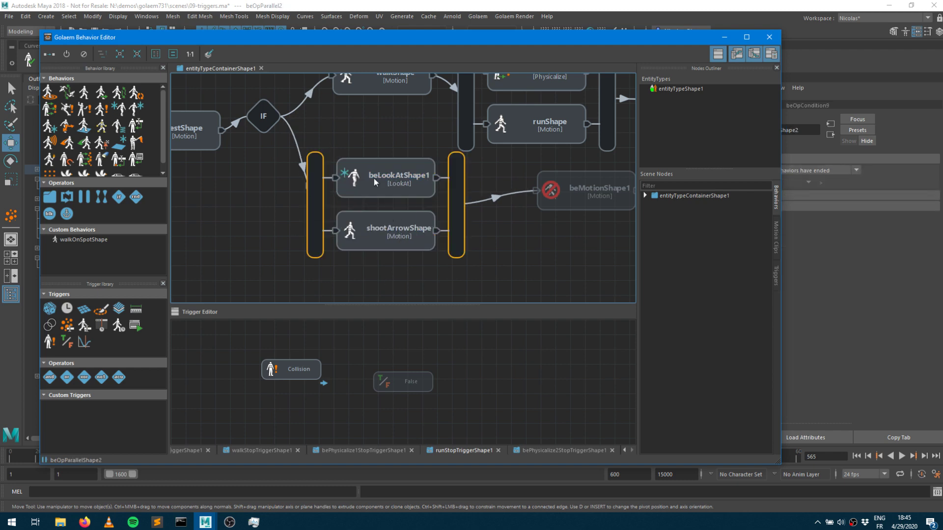
left_click(364, 182)
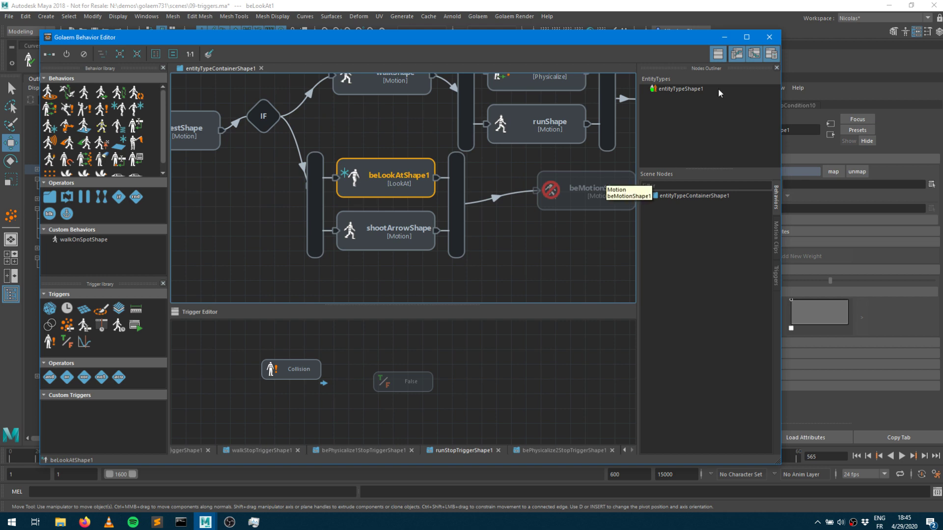
left_click_drag(658, 38, 417, 56)
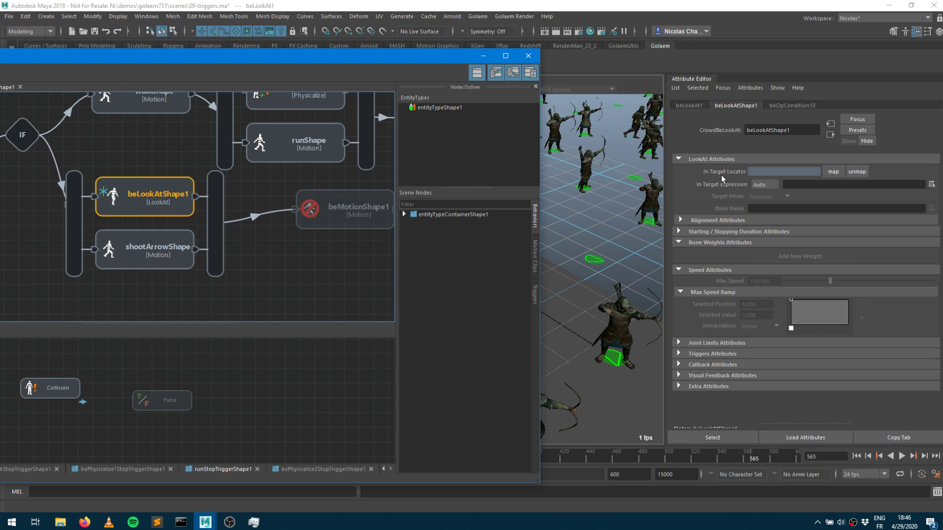
- Minimize the Behavior Editor and create a Maya locator to serve as the look-at target
left_click(481, 57)
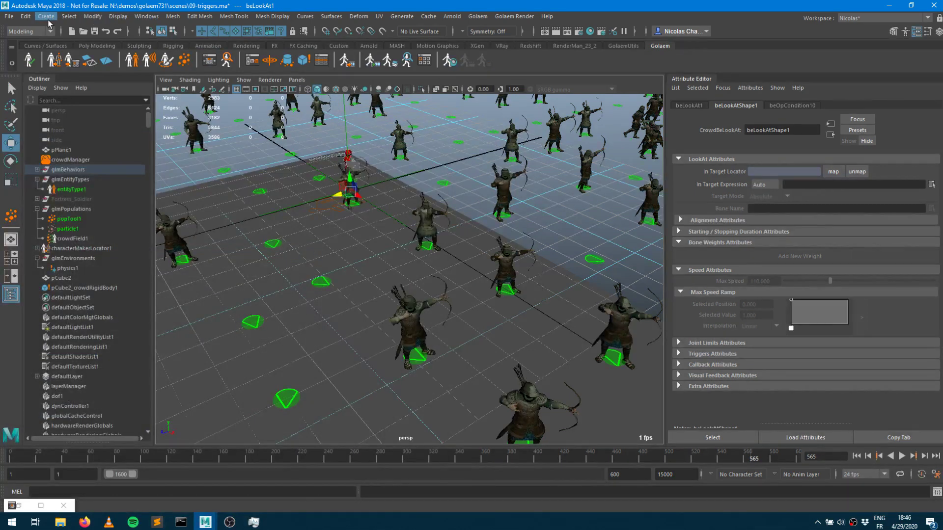
left_click(47, 16)
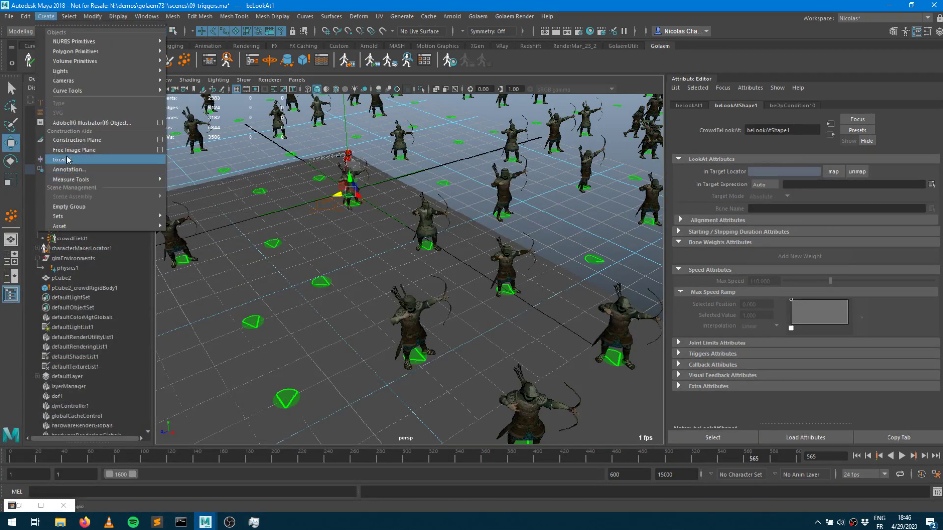
left_click(62, 159)
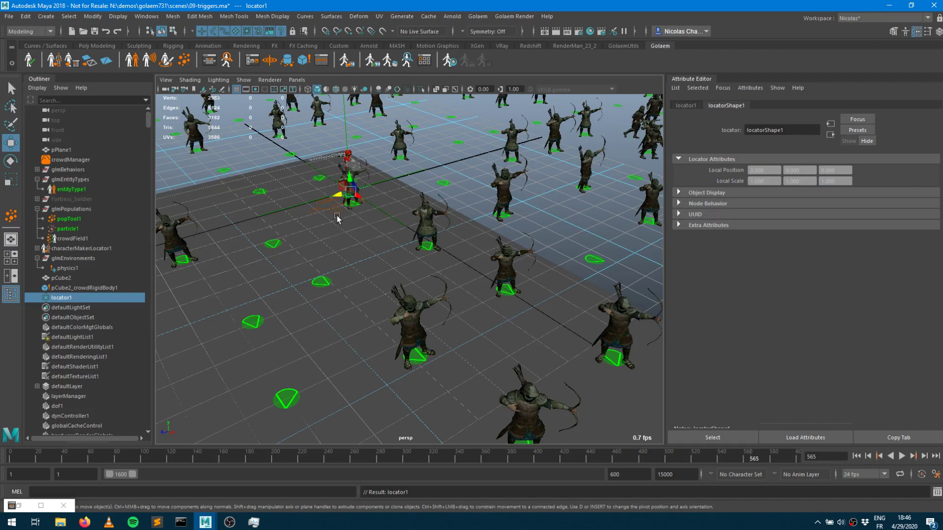
- Move the new locator up and away from the origin, beside the red reference character at about shoulder height
right_click_drag(337, 225, 535, 215, "alt")
middle_click_drag(355, 201, 367, 271, "alt")
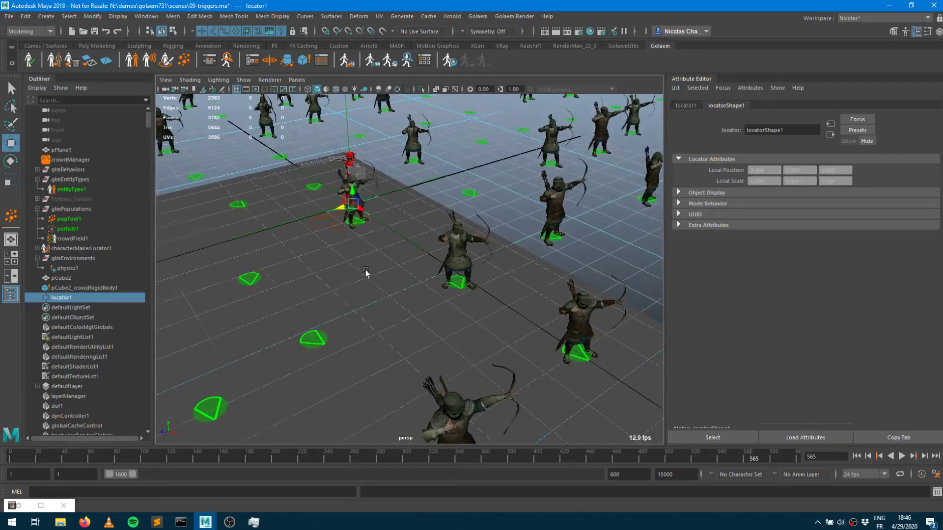
right_click_drag(366, 271, 586, 244, "alt")
key("f")
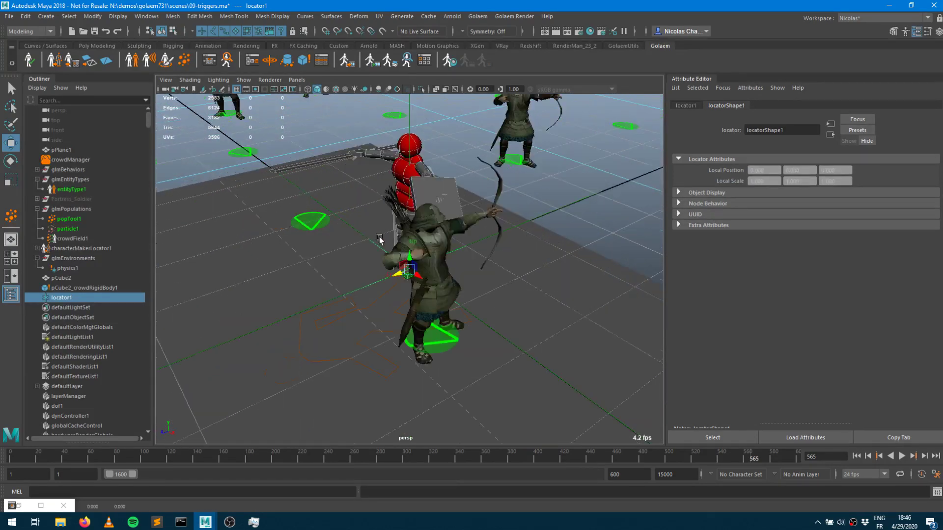
left_click_drag(421, 279, 369, 174)
left_click_drag(422, 221, 426, 192, "alt")
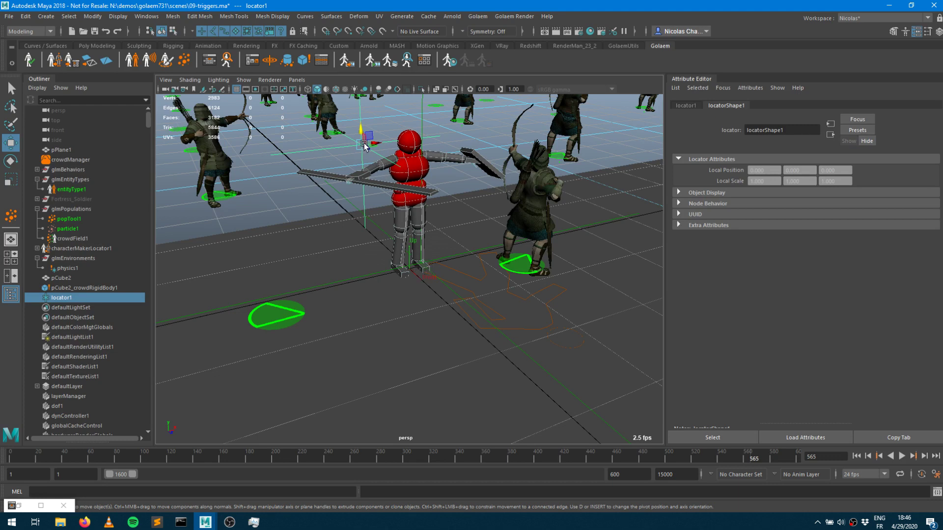
left_click_drag(364, 130, 361, 147)
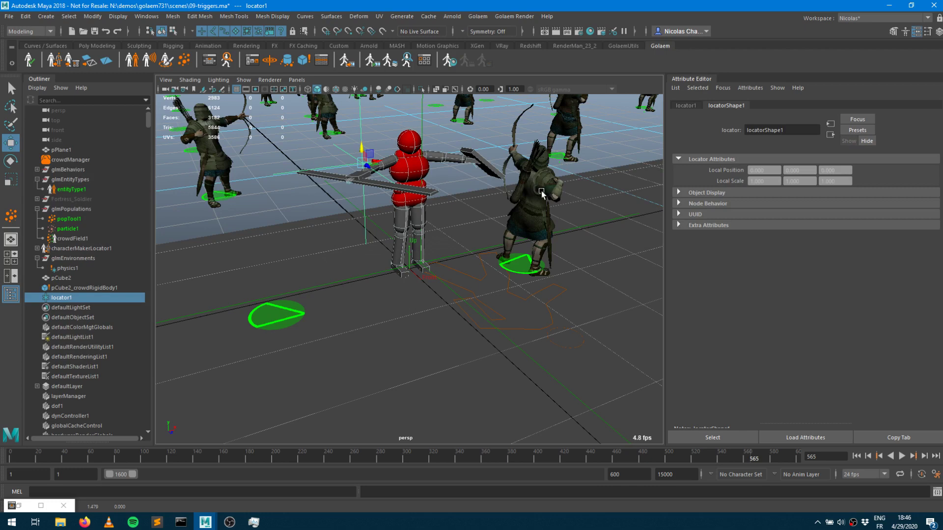
- Map locatorShape1 as the target locator of the LookAt behavior, with the Behavior Editor moved clear of the locator
left_click(211, 61)
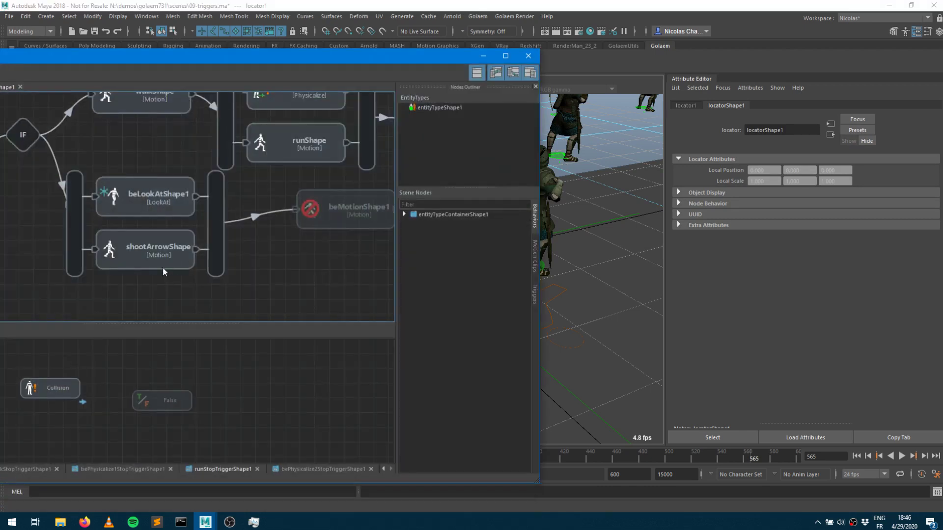
left_click(135, 258)
left_click(264, 251)
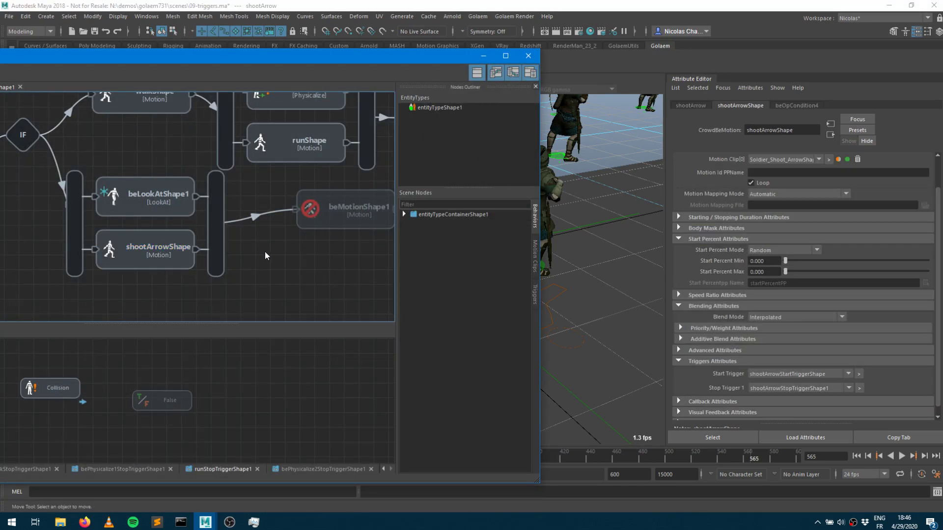
left_click_drag(319, 59, 375, 240)
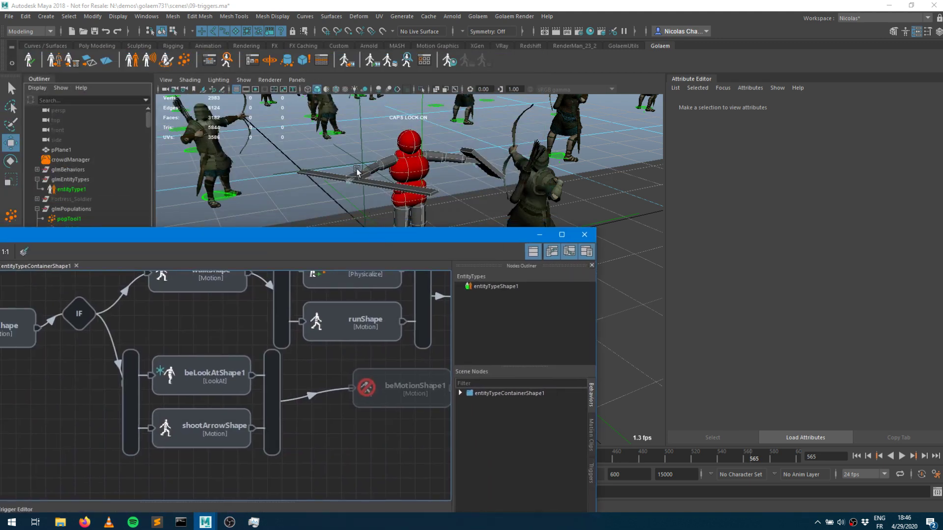
left_click(361, 139)
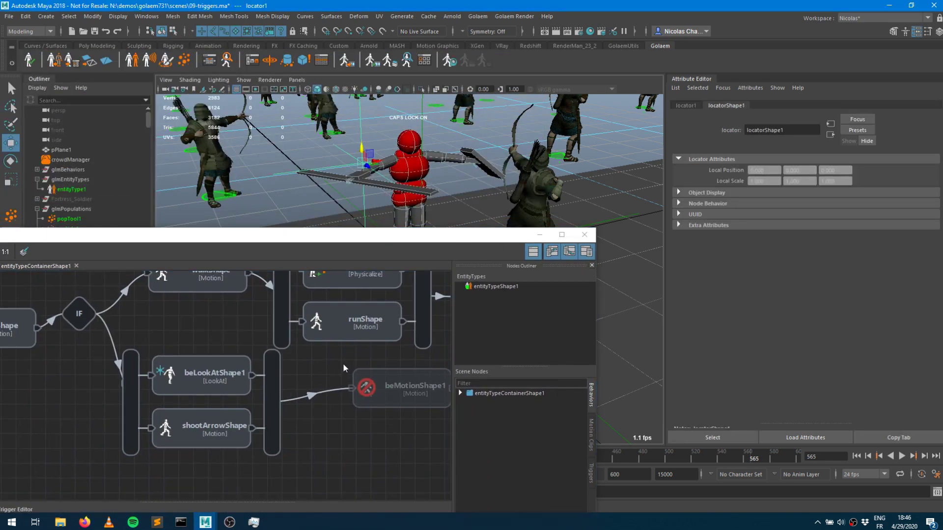
left_click(181, 387)
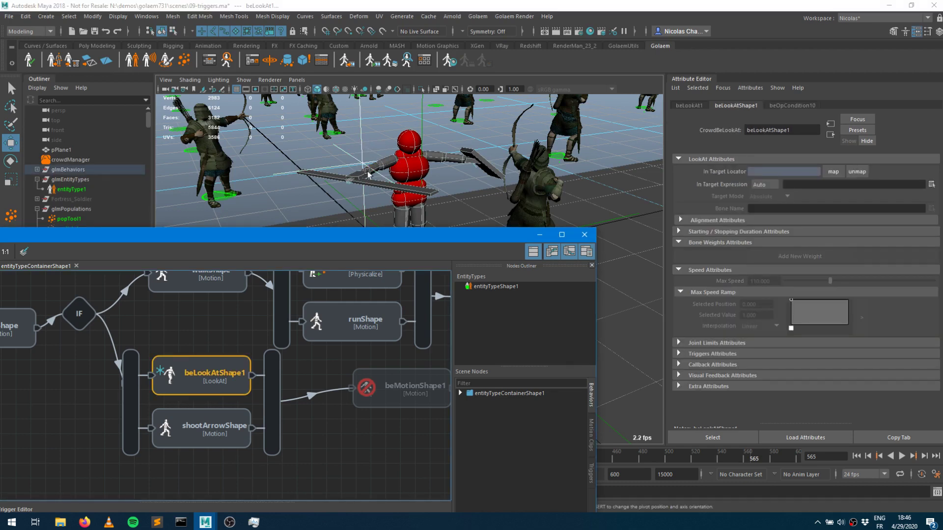
left_click(833, 171)
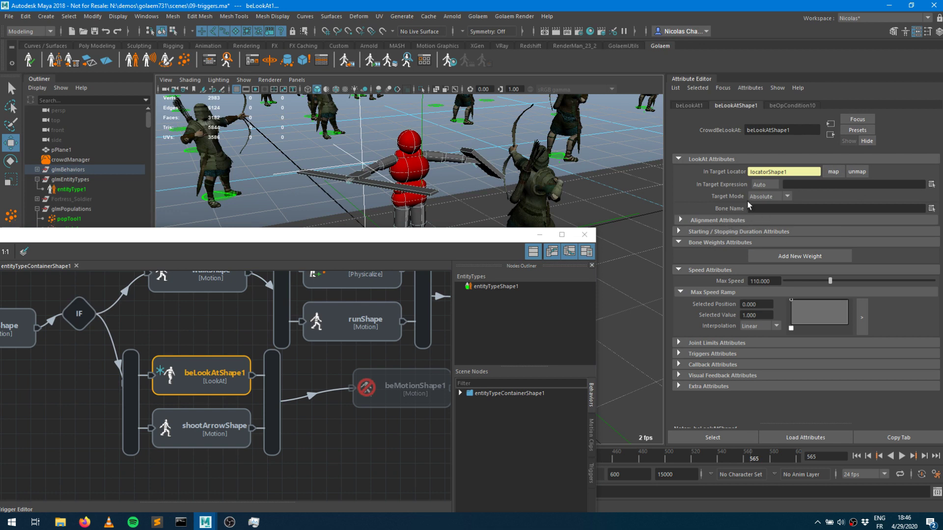
- Set the LookAt target mode to Relative with Head_M as the bone, and minimize the Behavior Editor
left_click(762, 196)
left_click(761, 212)
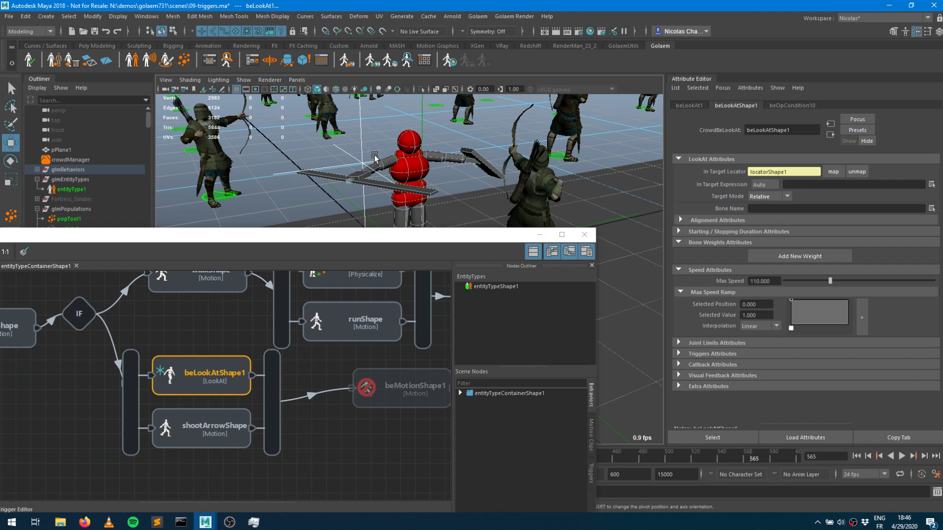
left_click(389, 239)
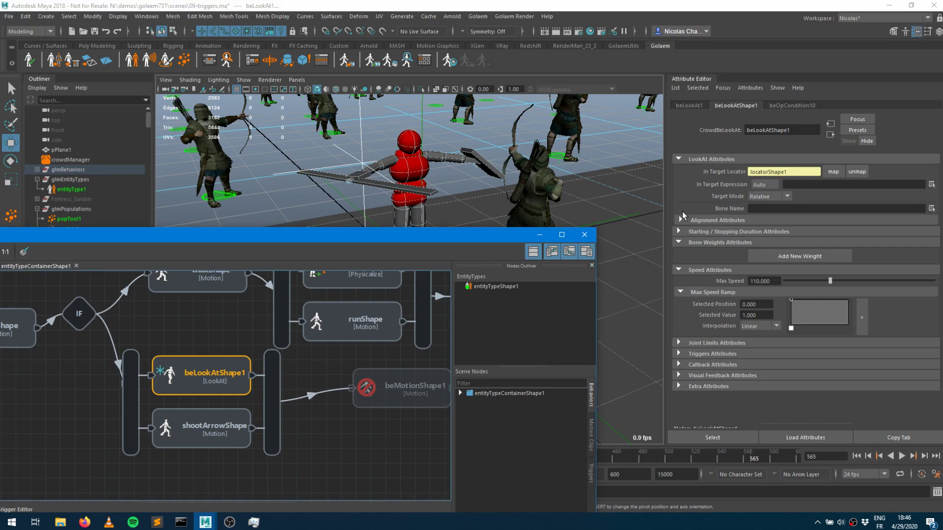
left_click(932, 208)
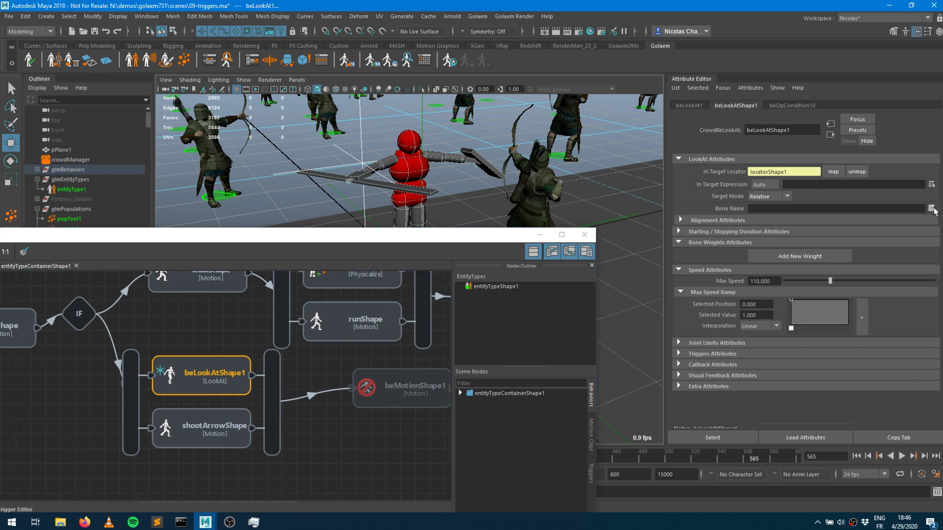
scroll(354, 287, "down", 2)
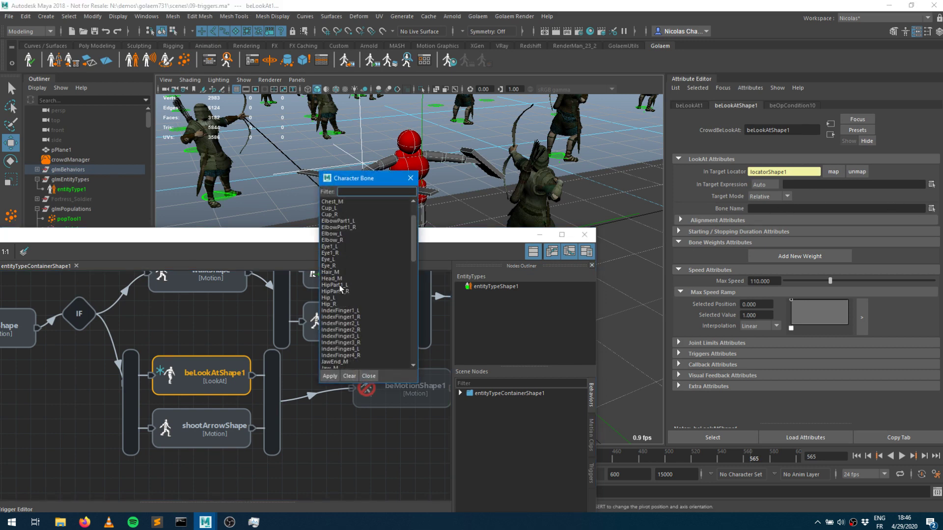
double_click(336, 278)
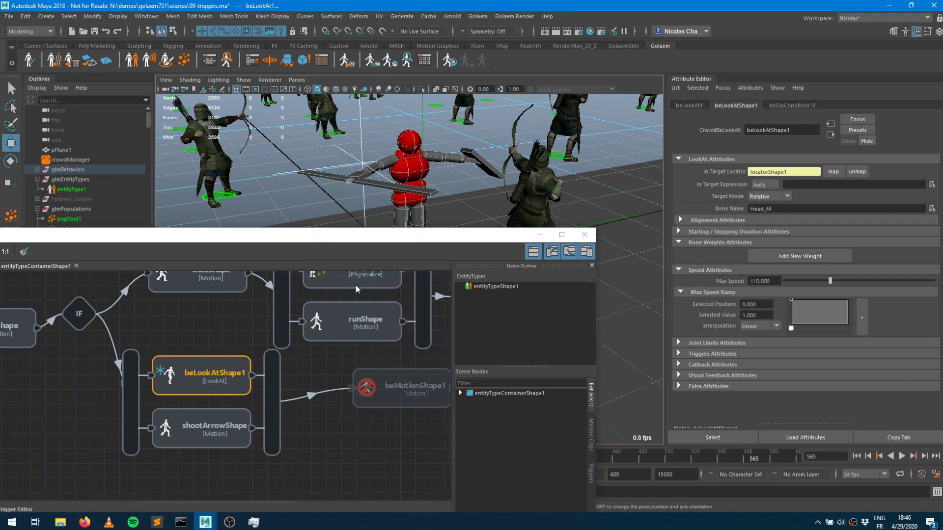
left_click(547, 240)
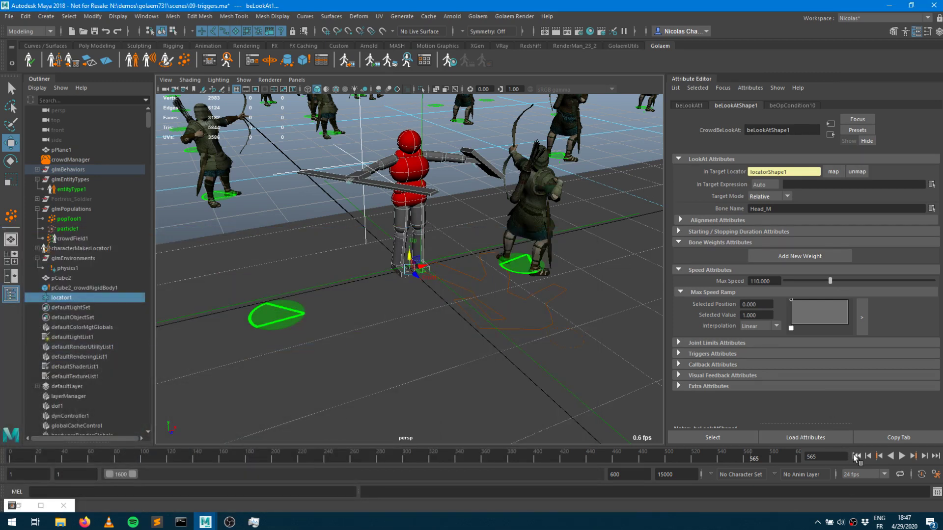
- Rewind to frame 1, disable the restShape motion behavior in the Behavior Editor, and minimize the editor
left_click(857, 456)
left_click(209, 64)
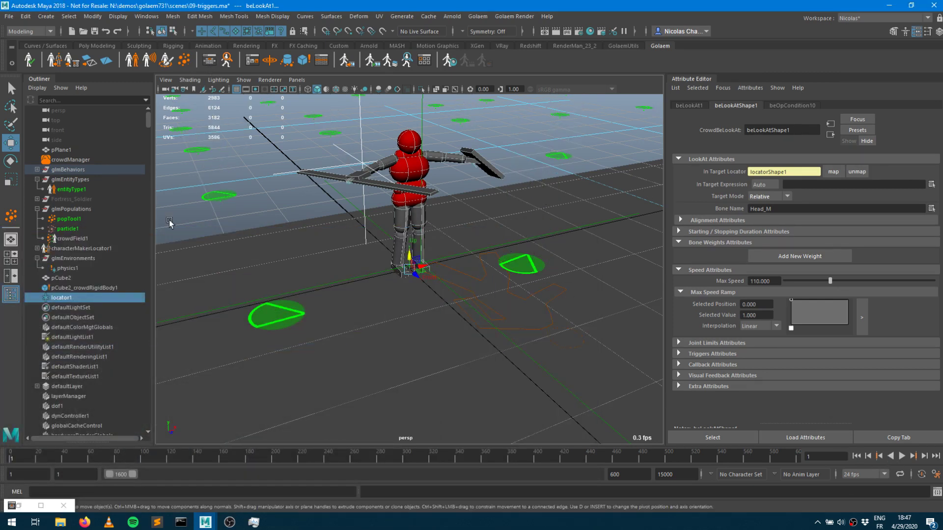
left_click(38, 329)
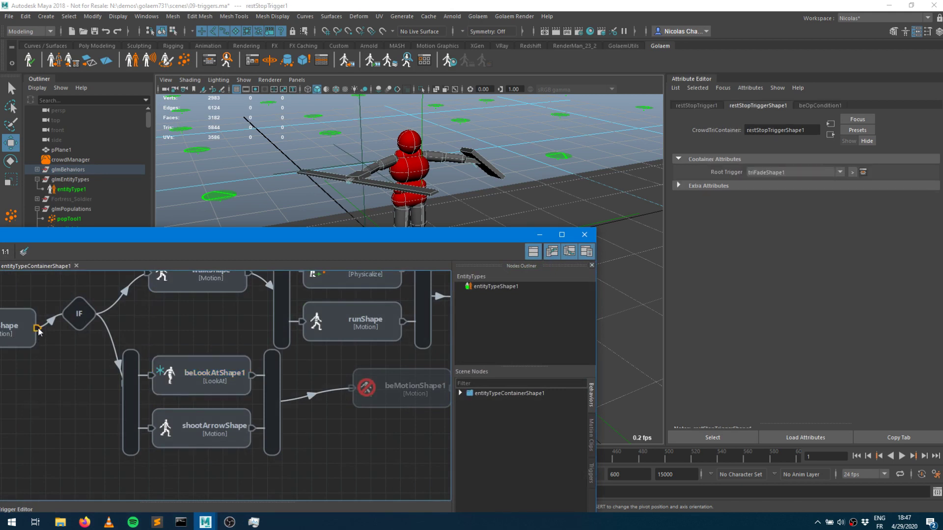
left_click_drag(97, 238, 152, 40)
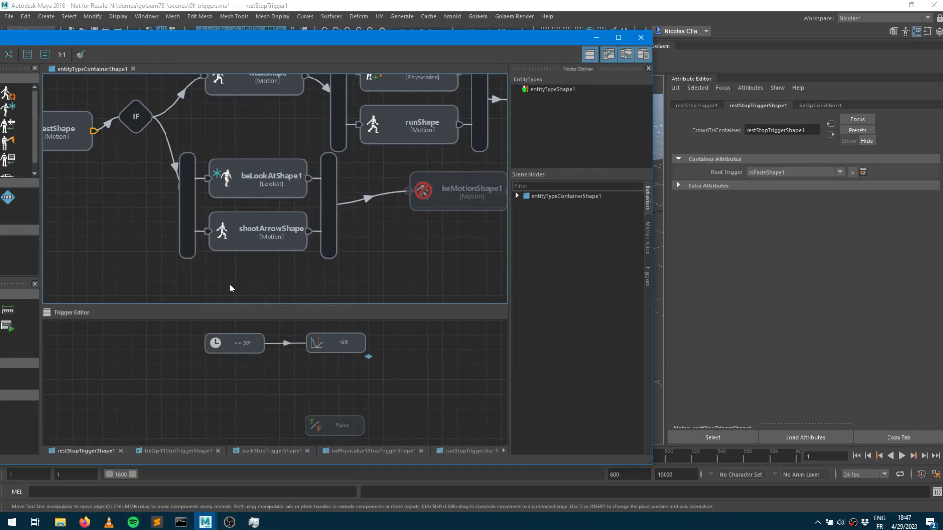
key("f")
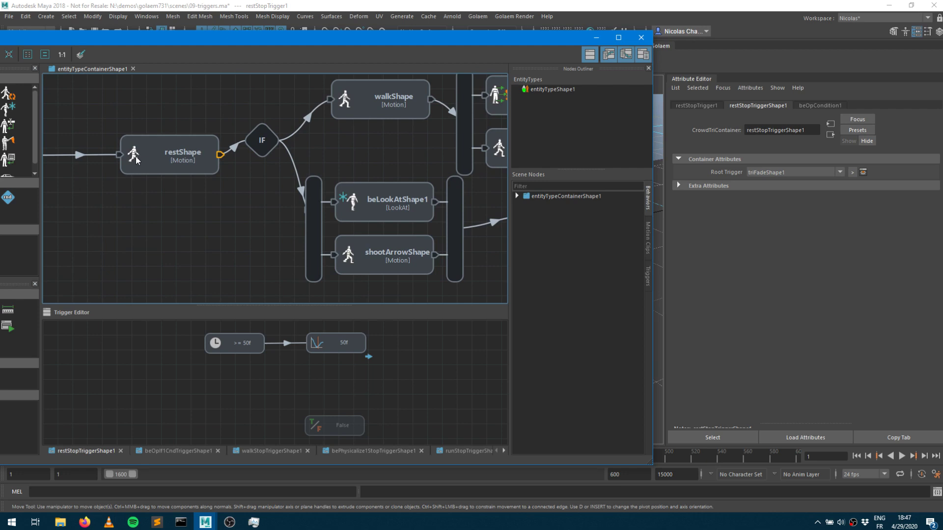
left_click(137, 160)
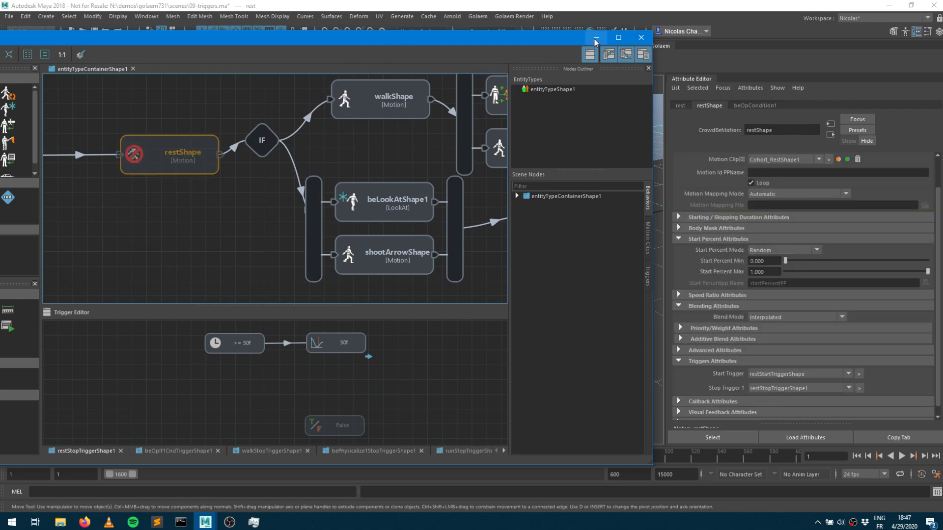
left_click(596, 38)
- Play the simulation to about frame 116 while examining the archers near the red character from the other side
left_click(902, 456)
left_click_drag(521, 314, 440, 313, "alt")
left_click_drag(412, 315, 425, 298, "alt")
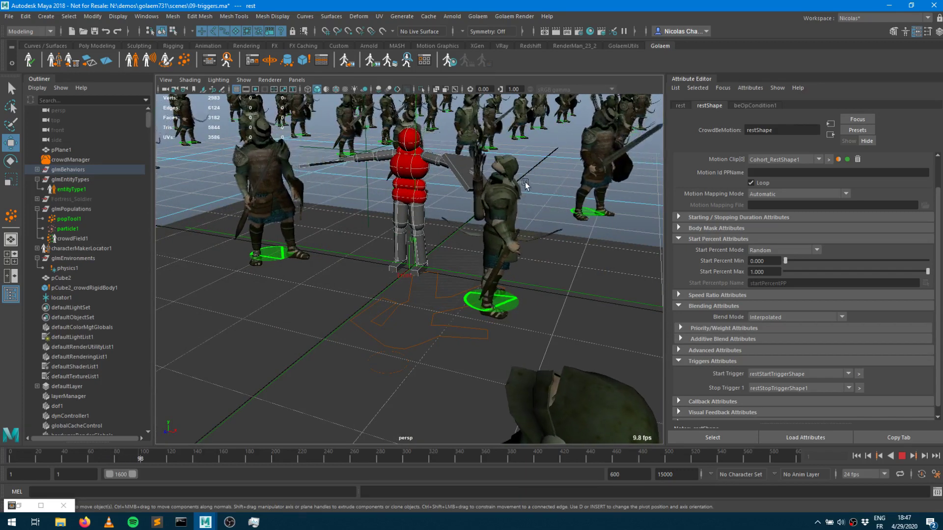
left_click(902, 456)
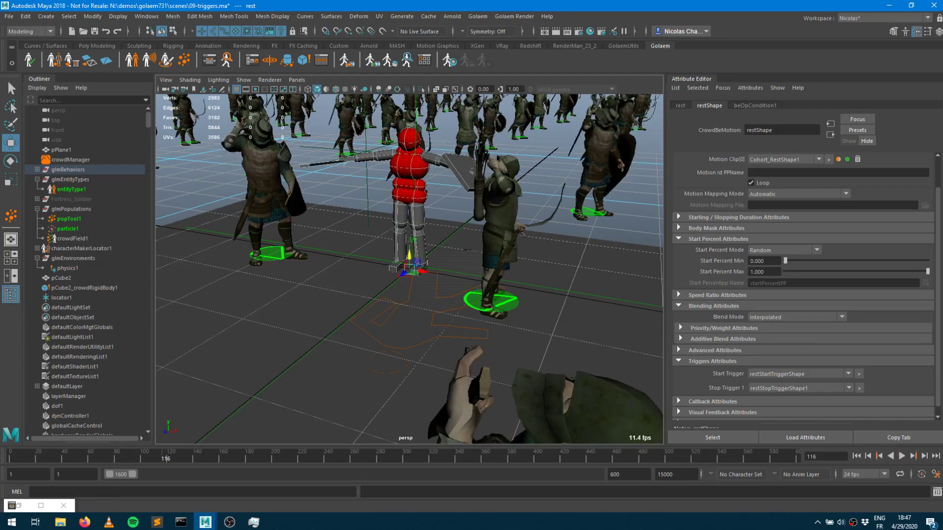
- Lower locator1 to about knee height beside the red character, and replay the simulation from frame 1 to frame 58
left_click(62, 298)
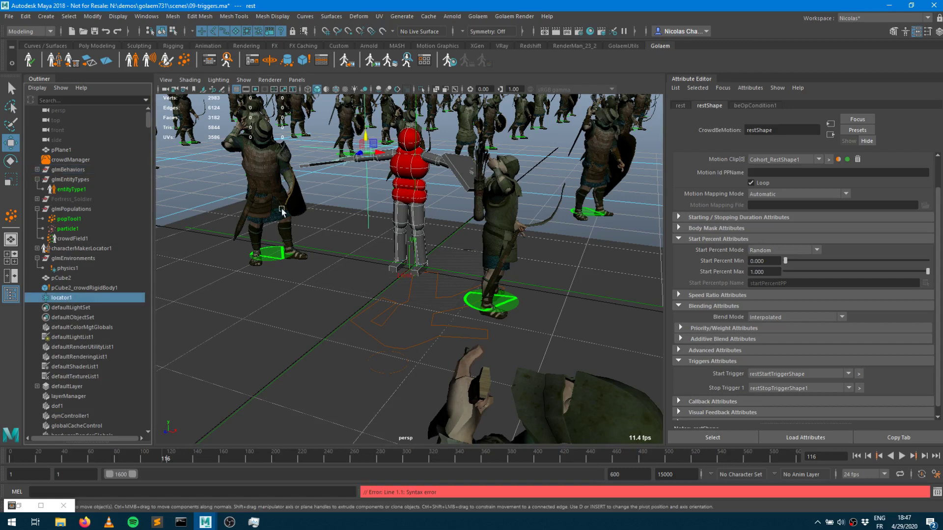
left_click_drag(357, 157, 377, 228)
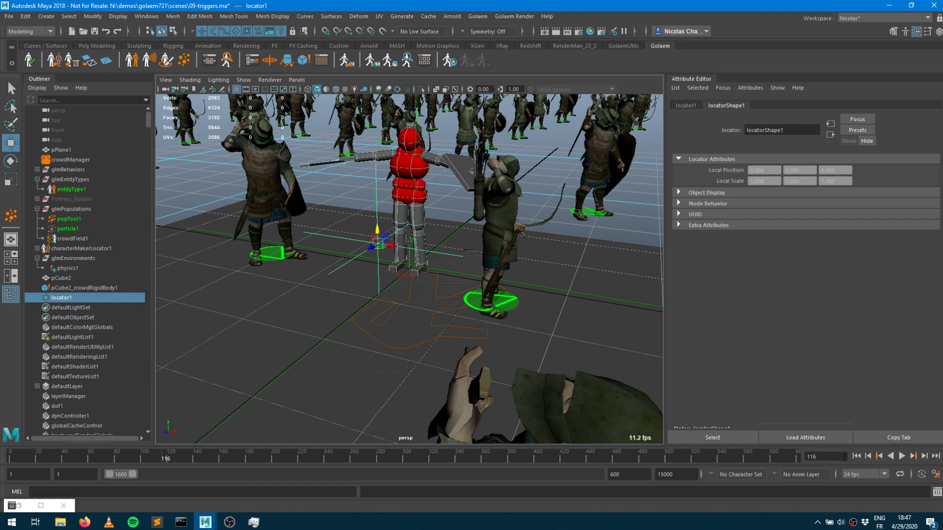
left_click(857, 455)
left_click(903, 456)
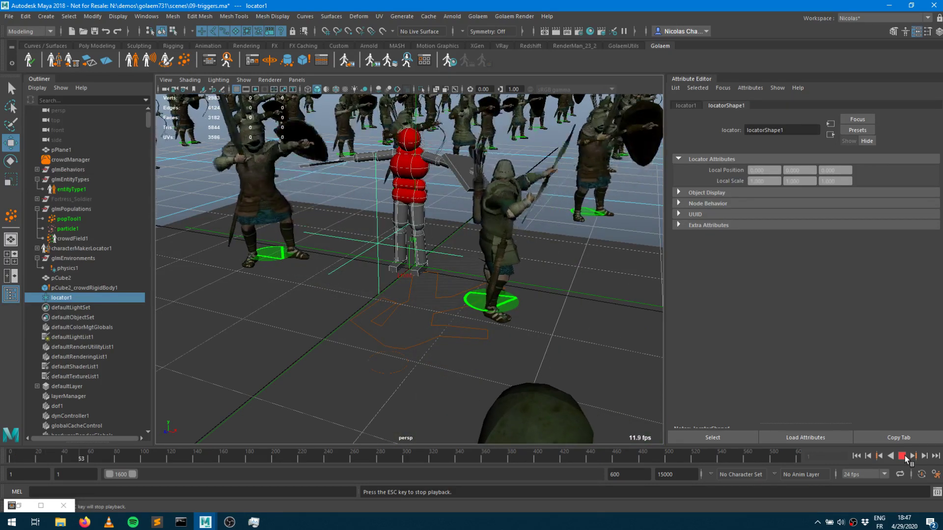
left_click(903, 456)
- Move locator1 along the X axis towards the nearest archer and examine the archers' aim from a low viewpoint
left_click_drag(543, 286, 453, 282, "alt")
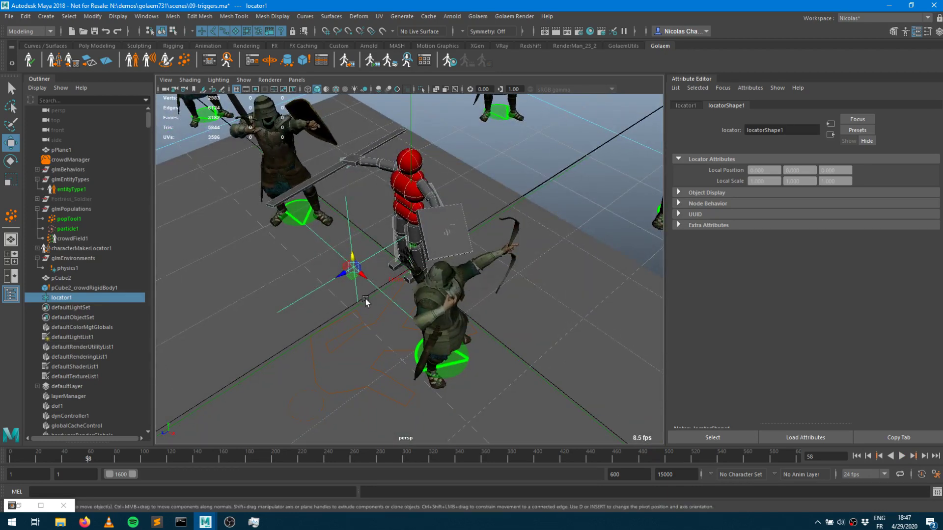
left_click_drag(364, 277, 395, 303)
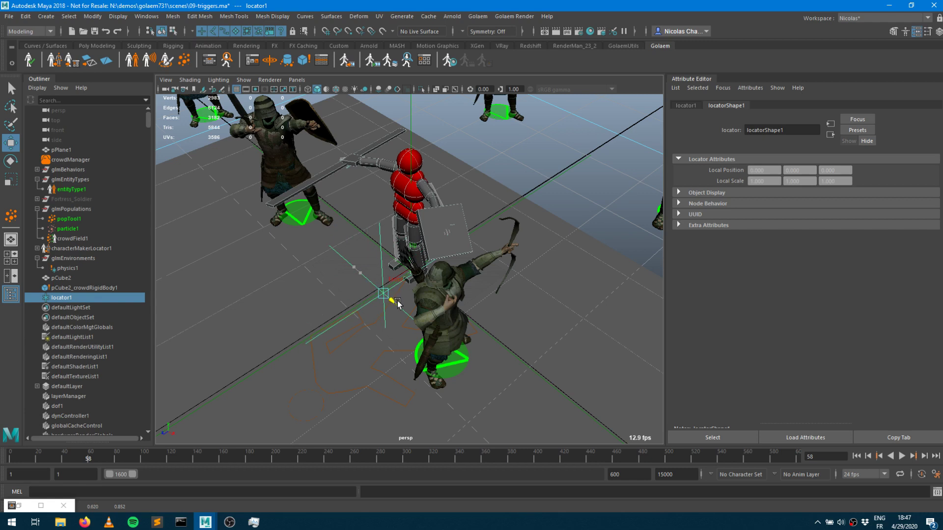
left_click_drag(544, 319, 499, 248, "alt")
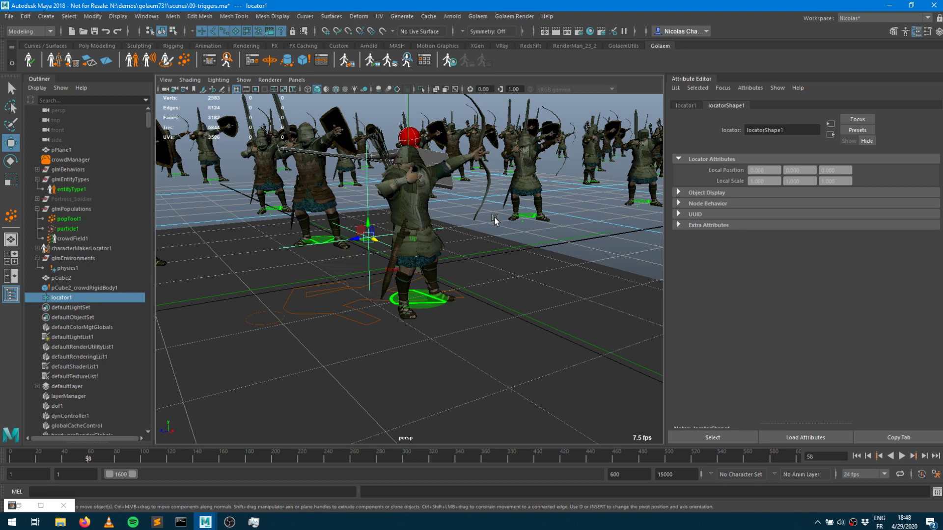
- Add a Painted Zone trigger to the rest stop trigger graph, and shift the LookAt and shootArrow parallel block away from the IF operator
left_click(210, 61)
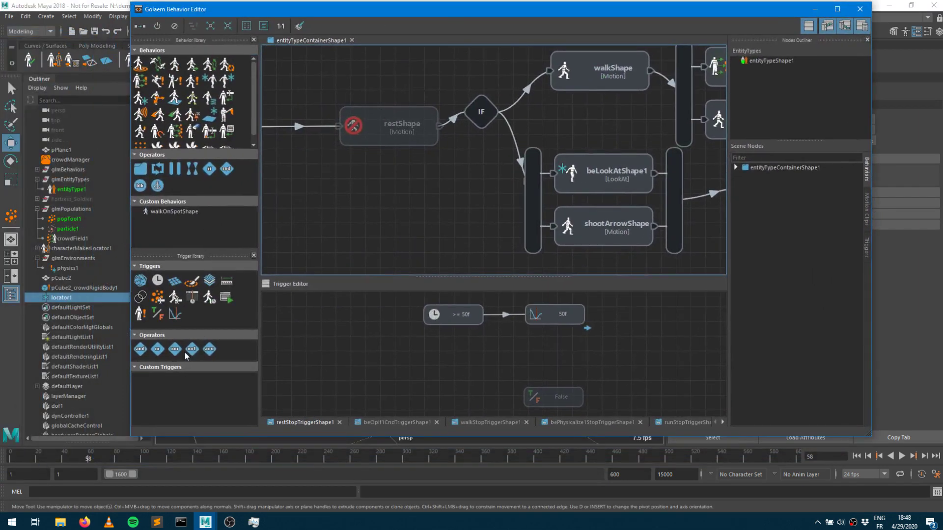
left_click_drag(193, 284, 321, 359)
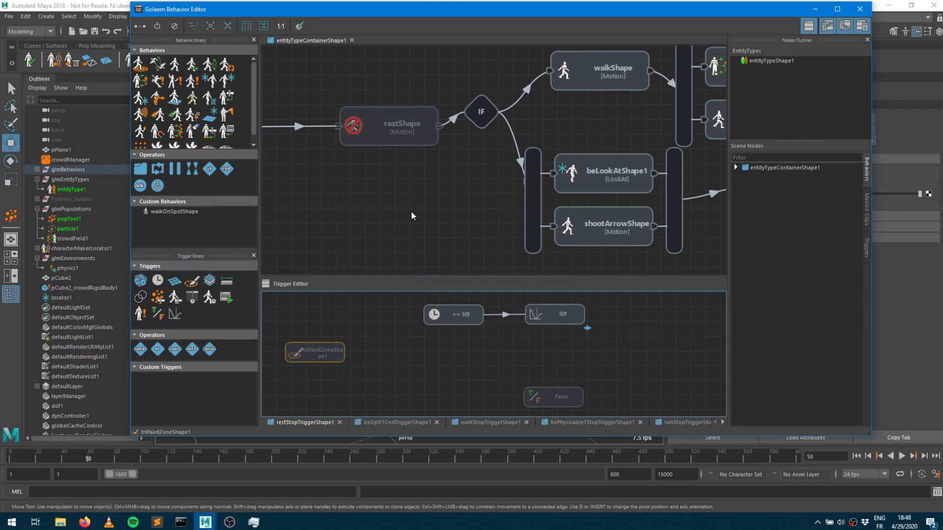
left_click_drag(535, 181, 565, 169)
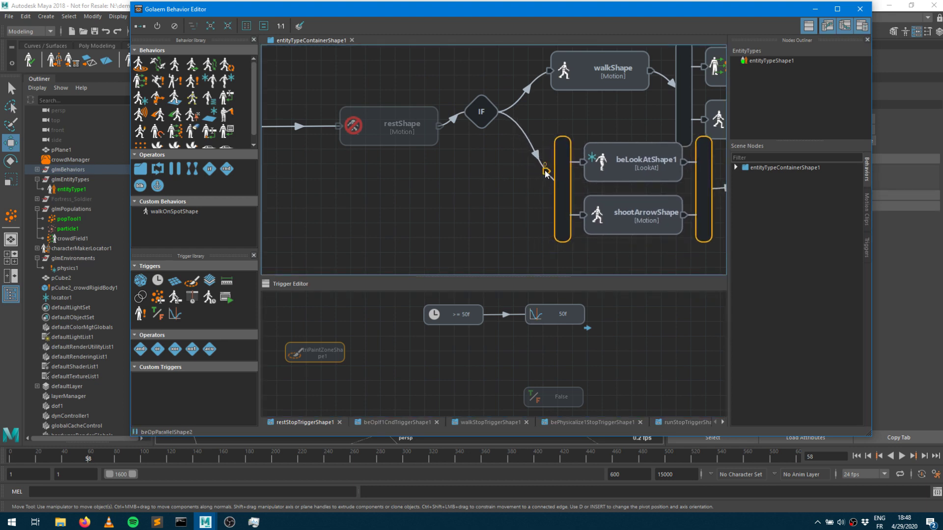
- Add a Painted Zone trigger as the root of the IF condition leading to the LookAt and shootArrow block, and minimize the Behavior Editor
left_click(545, 172)
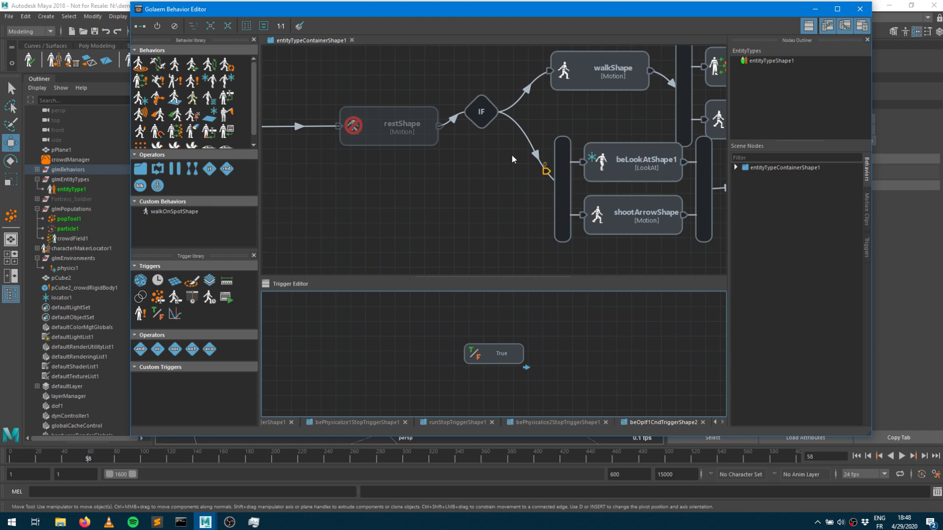
left_click(546, 174)
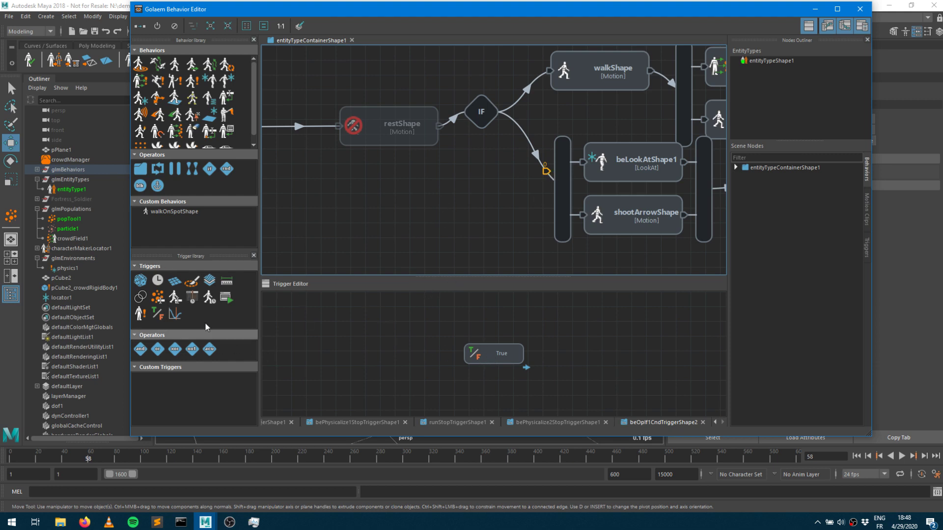
left_click_drag(216, 301, 378, 349)
left_click(423, 355)
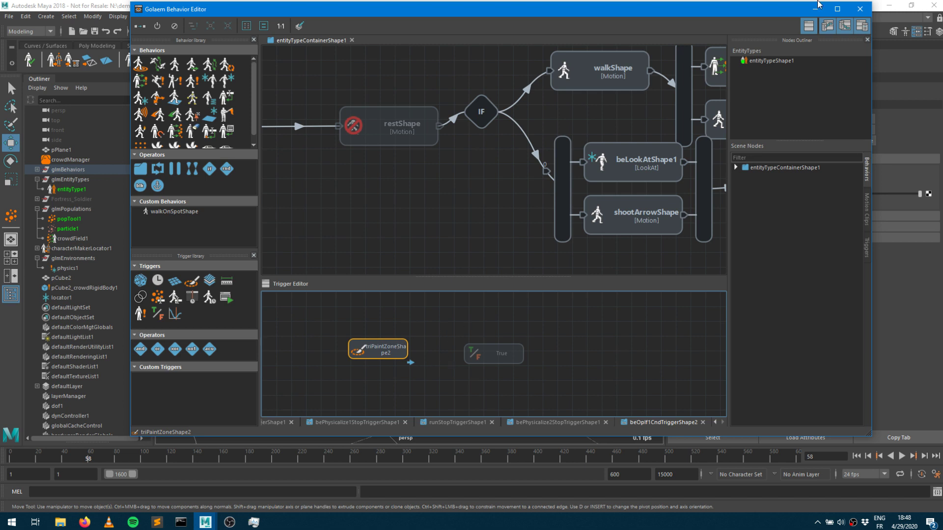
left_click_drag(789, 12, 427, 135)
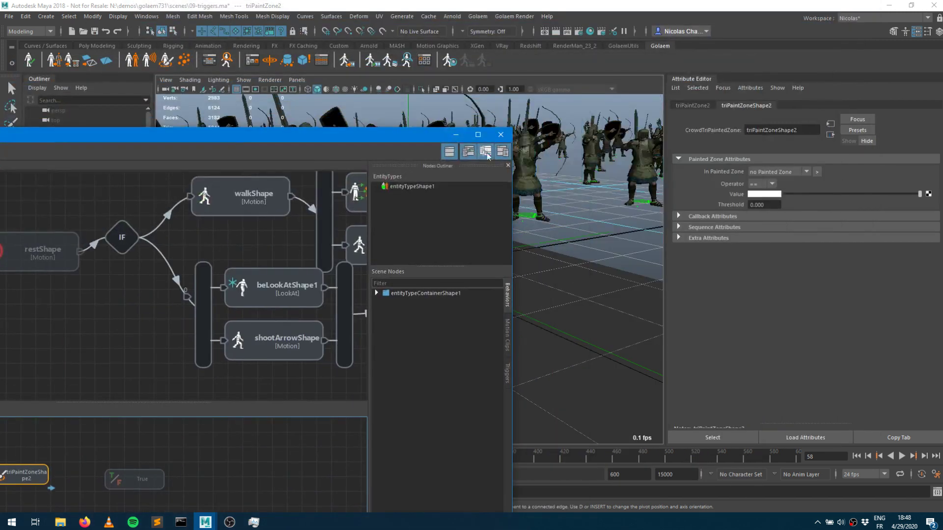
left_click(452, 133)
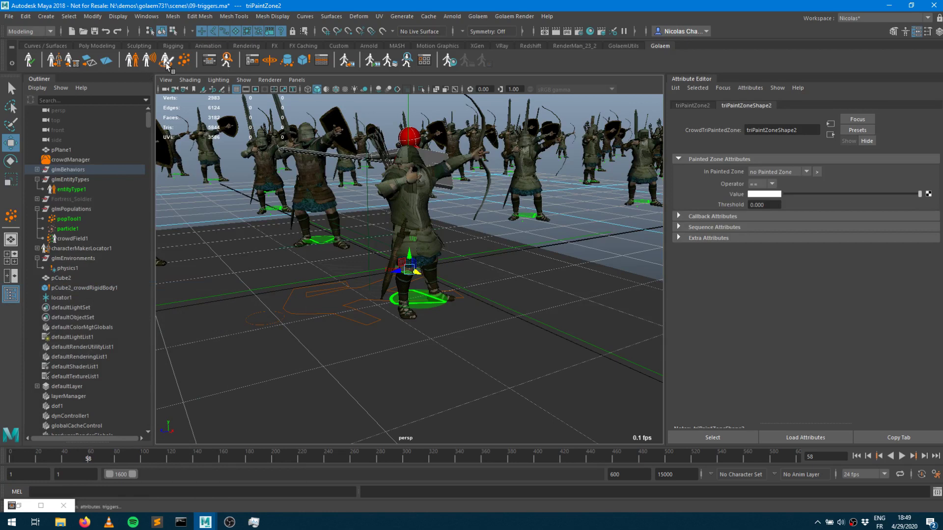
- Freeze the transformations of the pPlane1 ground plane
left_click_drag(447, 262, 361, 276, "alt")
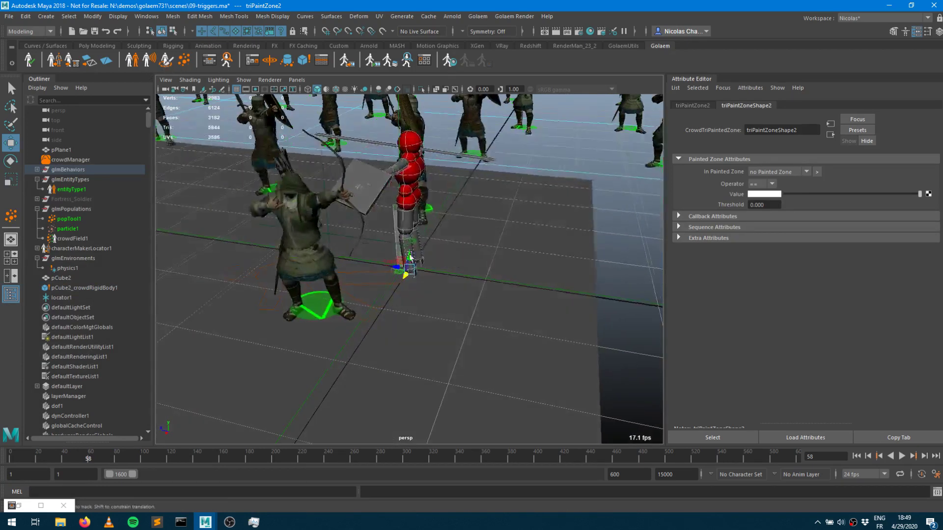
middle_click_drag(361, 276, 596, 284, "alt")
left_click(75, 150)
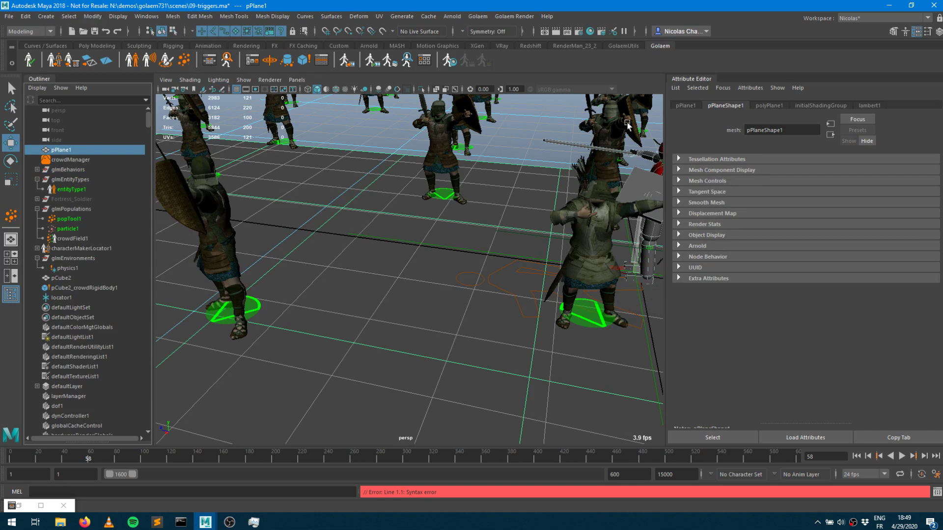
left_click(686, 106)
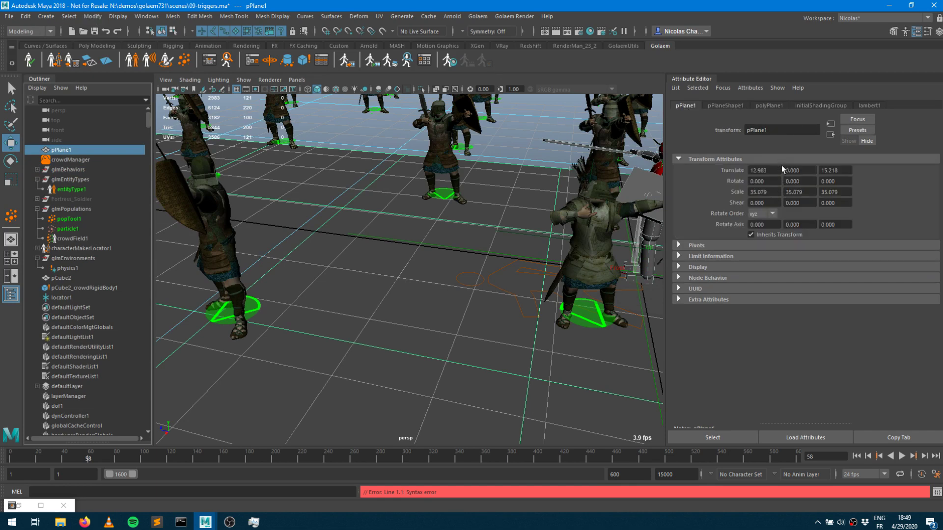
left_click(91, 17)
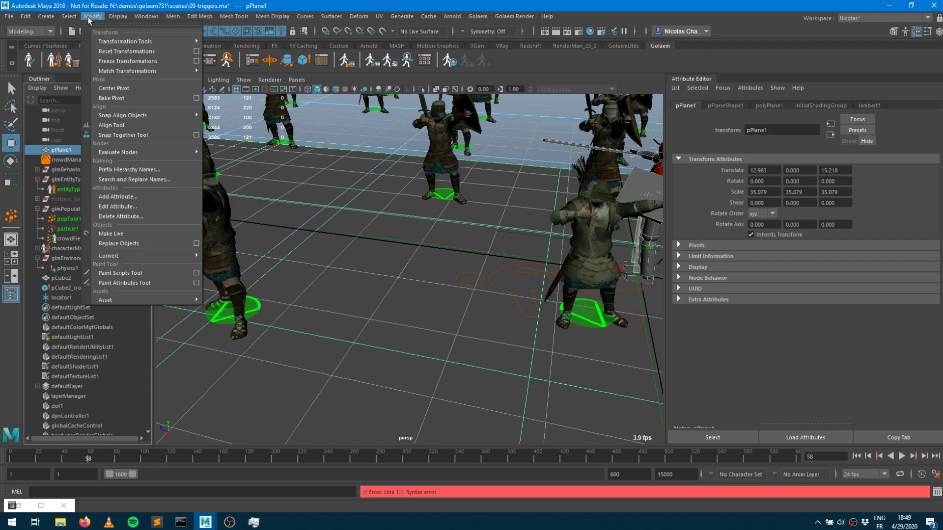
left_click(128, 61)
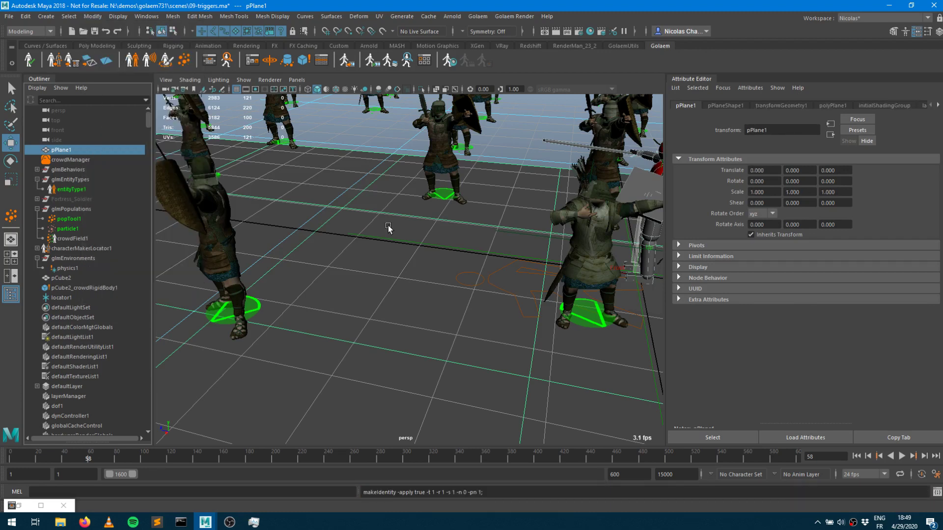
- Create a new painted zone on the ground plane with the Paint Tool in trigger zone mode, using red as the paint color
left_click(165, 62)
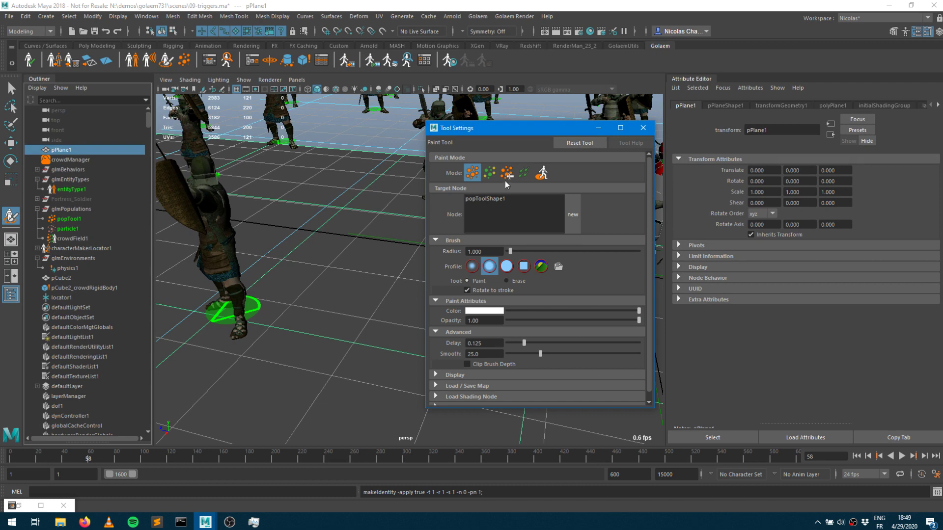
left_click(542, 173)
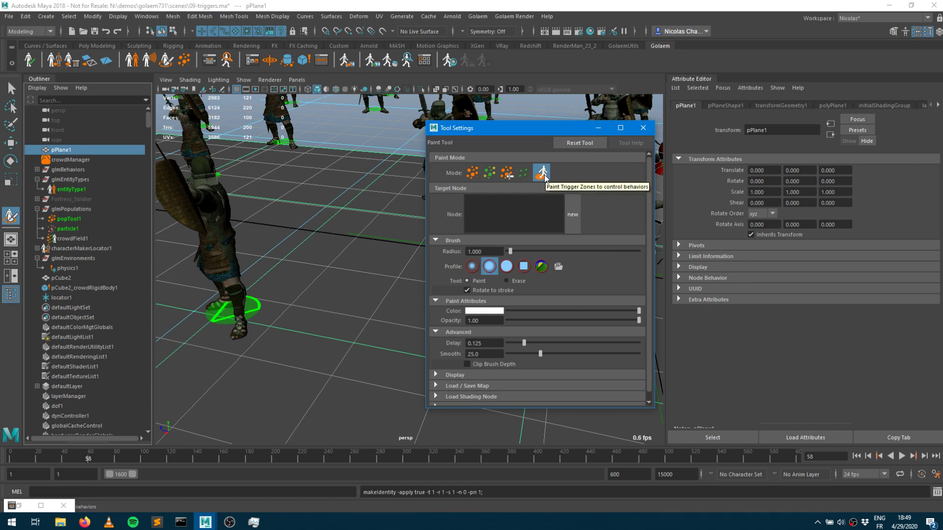
left_click(572, 215)
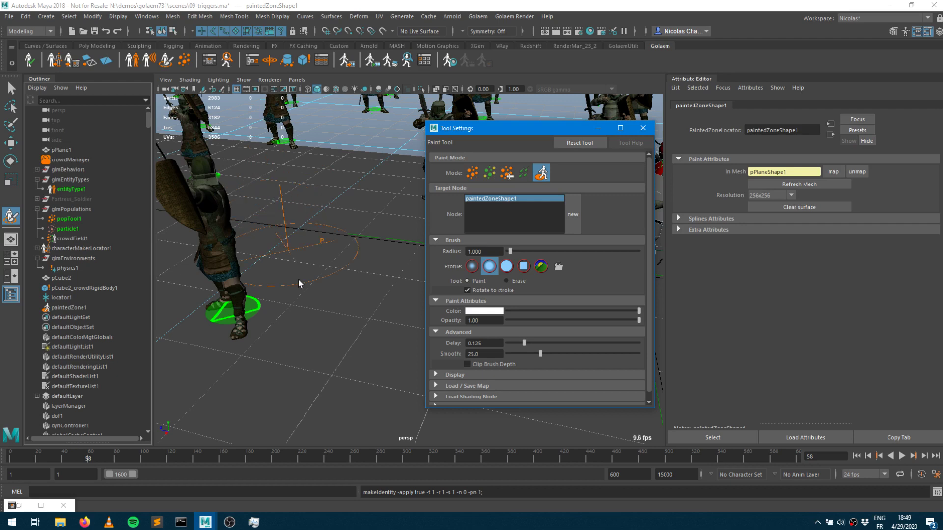
left_click(484, 311)
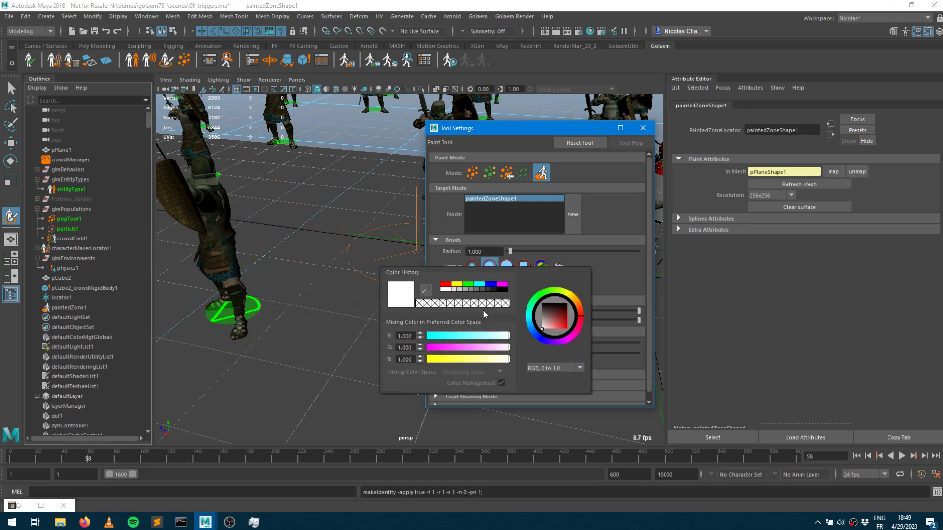
left_click(445, 284)
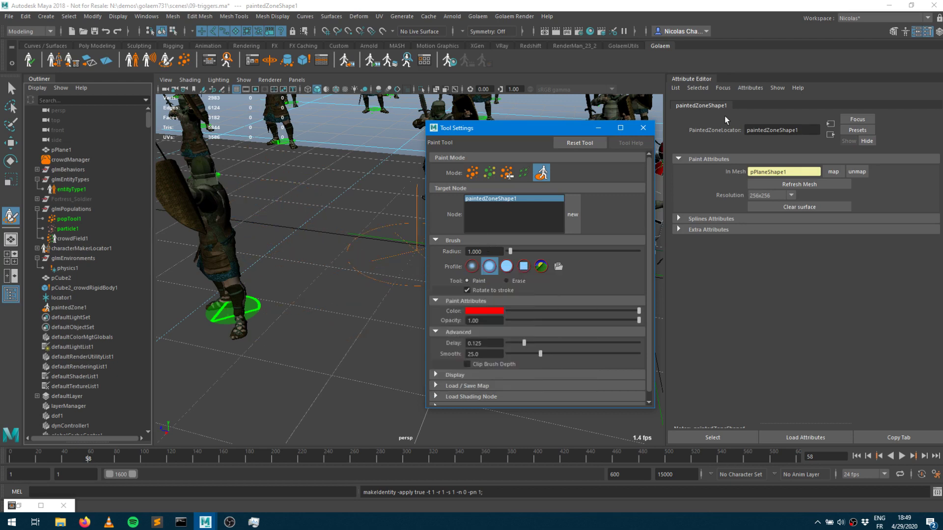
left_click(599, 129)
- Enlarge the brush and paint a large red zone on the ground plane around the red character and neighbouring soldiers
scroll(540, 164, "down", 5)
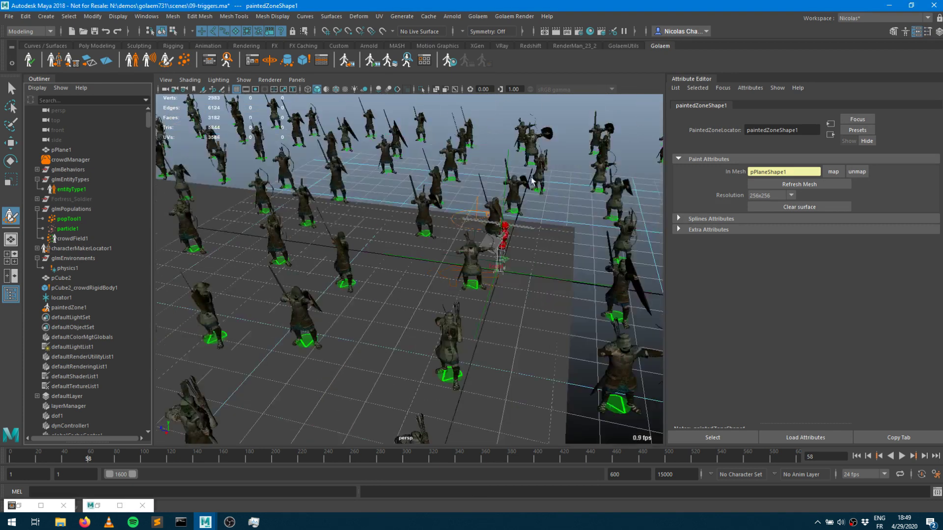
mouse_move(369, 270)
left_mouse_down()
mouse_move(429, 289)
mouse_move(496, 260)
mouse_move(396, 283)
mouse_move(404, 317)
mouse_move(430, 317)
mouse_move(444, 309)
mouse_move(432, 235)
mouse_move(344, 275)
mouse_move(472, 310)
mouse_move(428, 330)
mouse_move(517, 256)
mouse_move(550, 393)
mouse_move(420, 377)
mouse_move(337, 225)
mouse_move(536, 235)
mouse_move(492, 309)
mouse_move(402, 219)
left_mouse_up()
key("b")
left_click(408, 294)
mouse_move(337, 351)
left_mouse_down()
mouse_move(231, 354)
mouse_move(384, 423)
mouse_move(523, 363)
left_mouse_up()
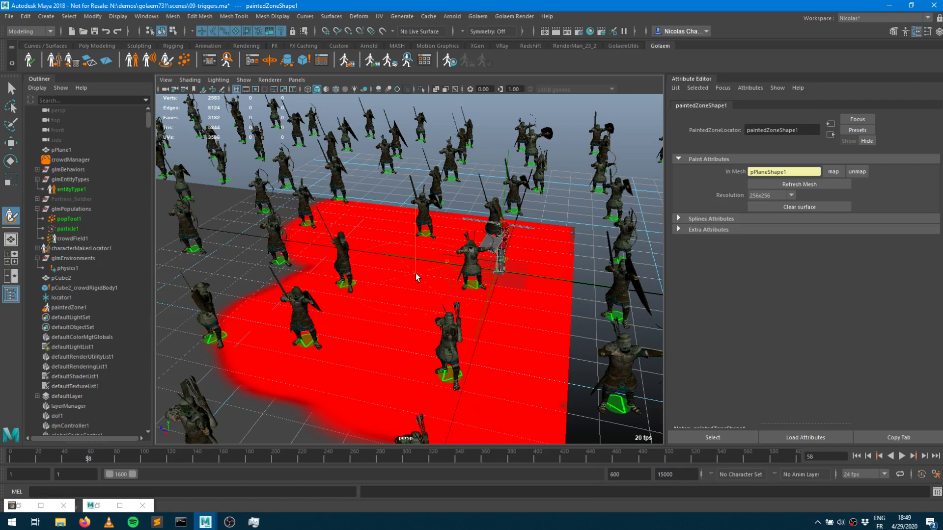
- Set the Value color of the Painted Zone trigger in the shootArrow branch's IF condition to red, and minimize the Behavior Editor
left_click(210, 60)
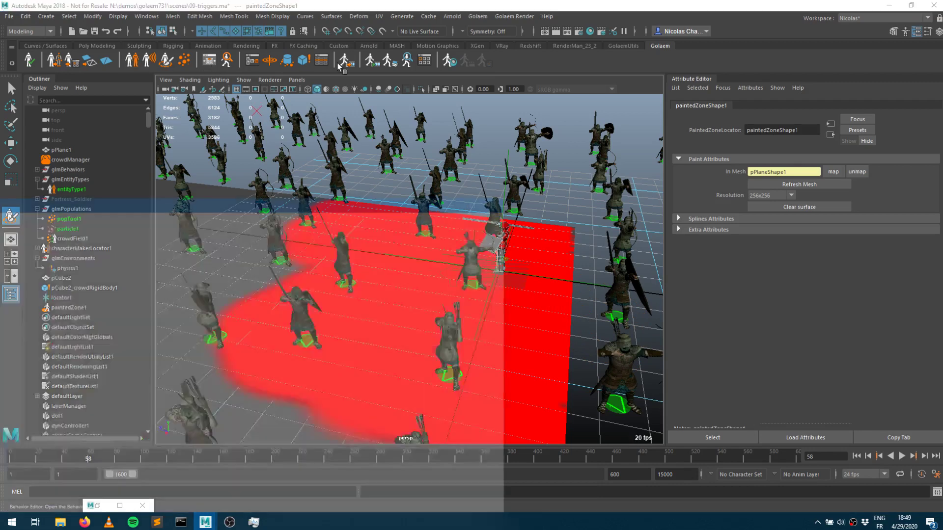
left_click(188, 298)
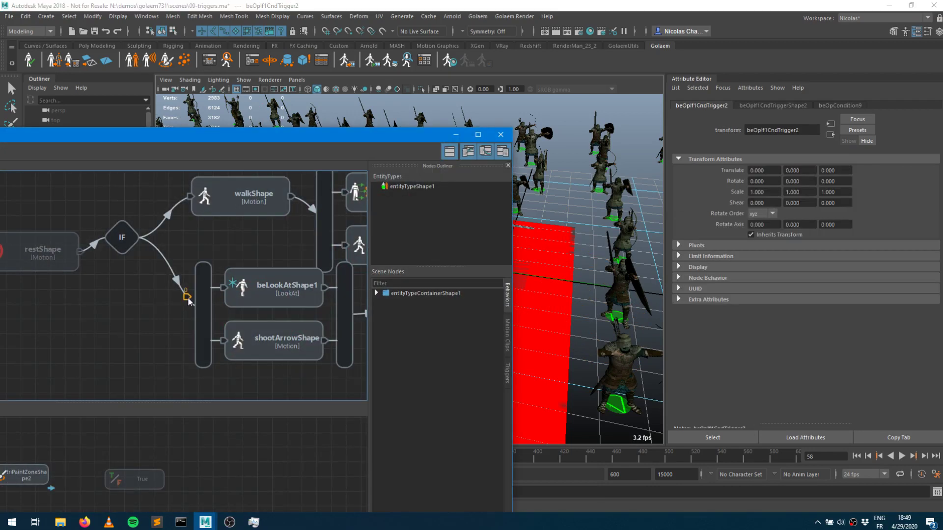
left_click_drag(122, 143, 245, 96)
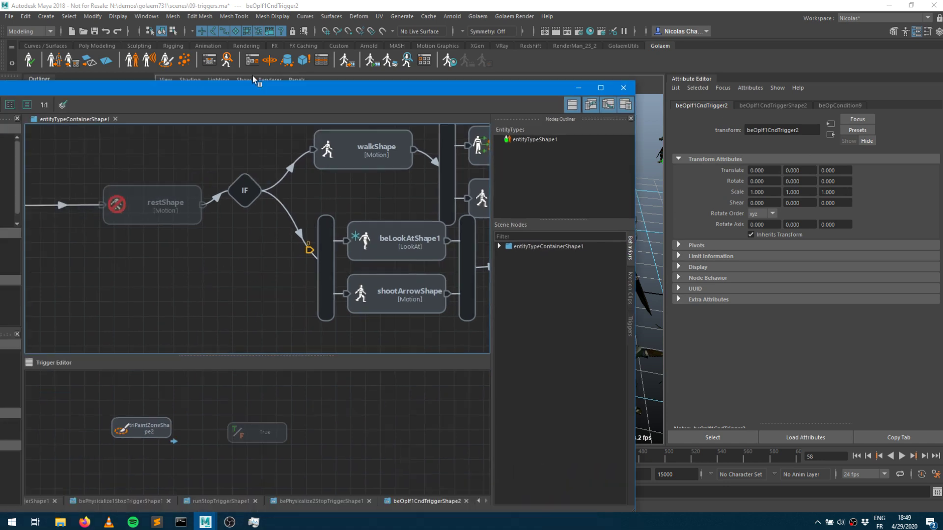
left_click(145, 432)
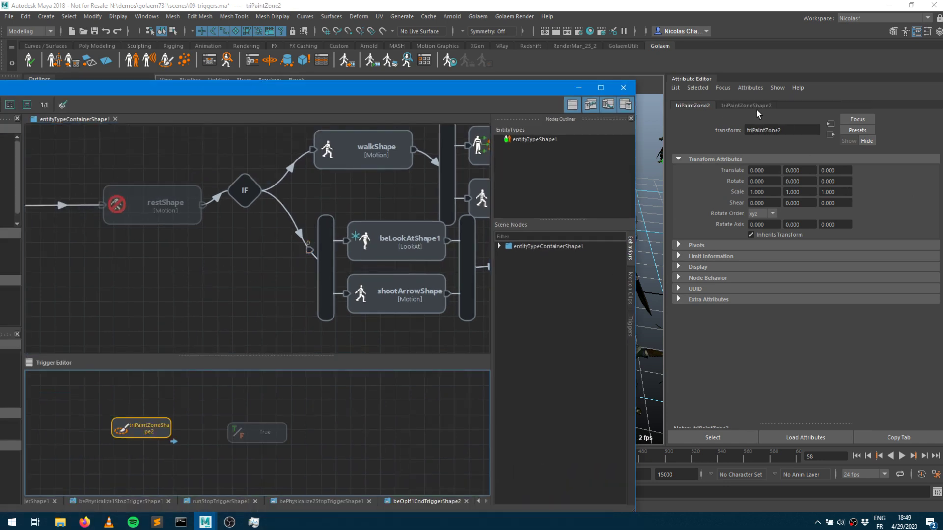
left_click(756, 106)
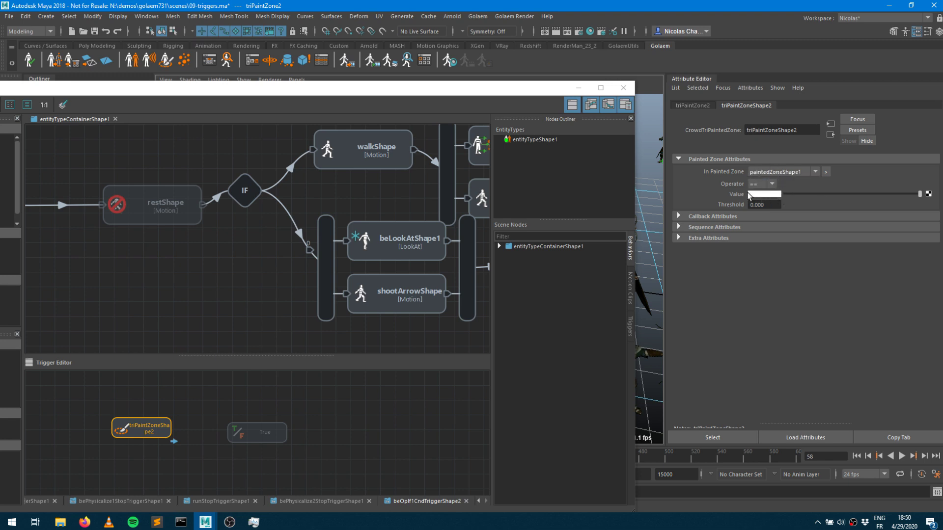
left_click(765, 195)
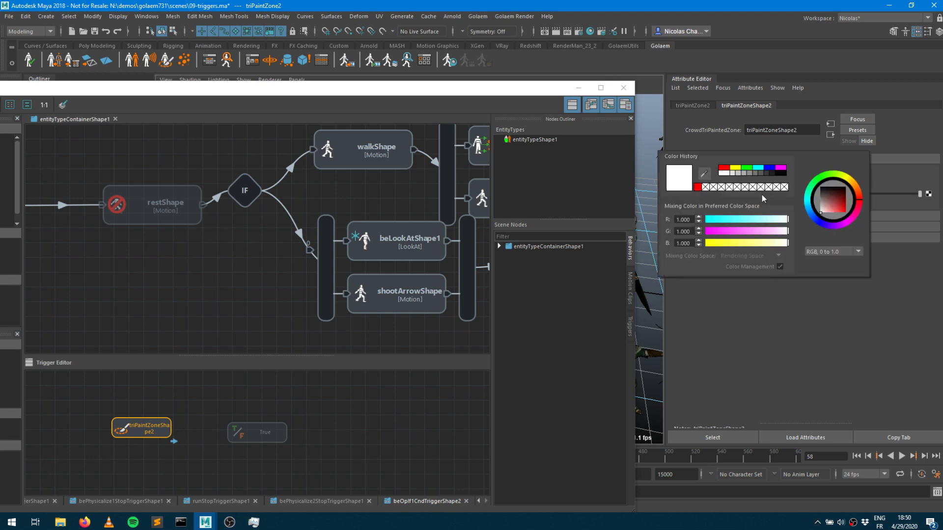
left_click(698, 187)
left_click(579, 87)
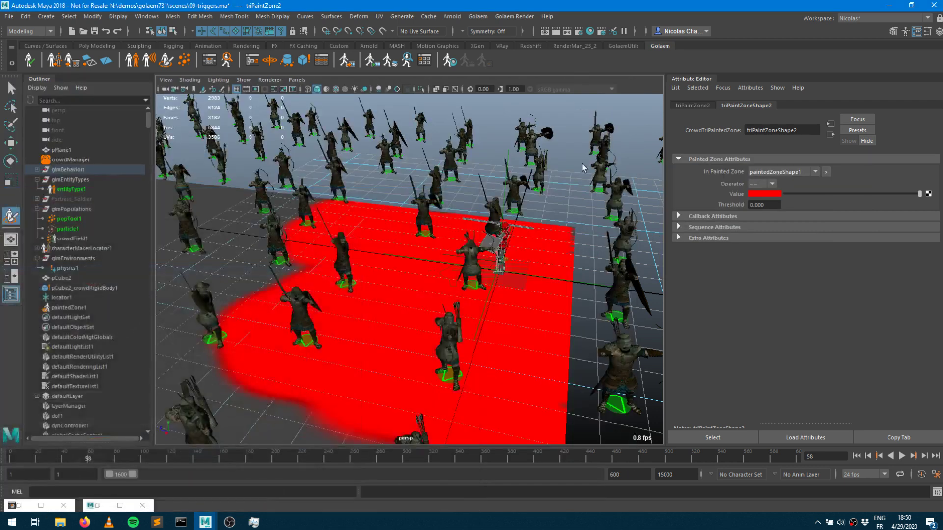
- Play the crowd simulation from the first frame to check which soldiers shoot in the red zone, and stop playback
left_click(856, 456)
left_click(903, 456)
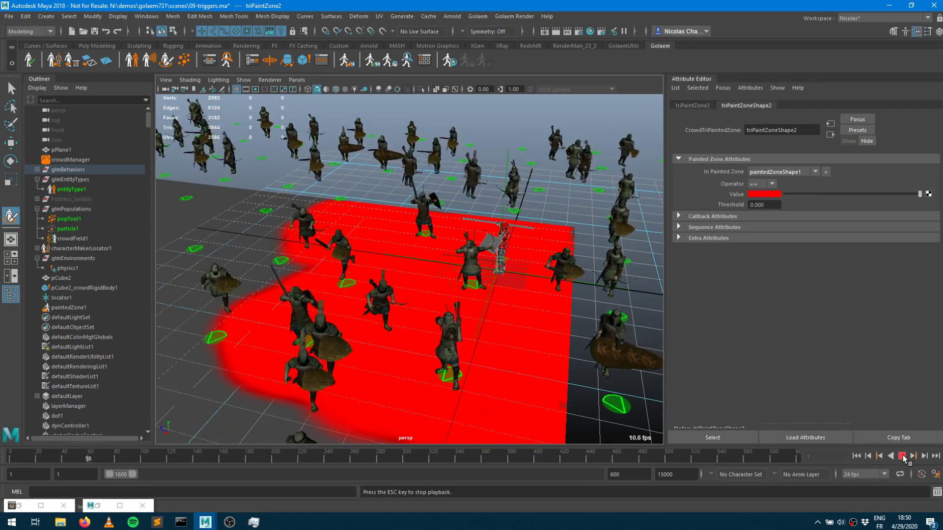
left_click(903, 457)
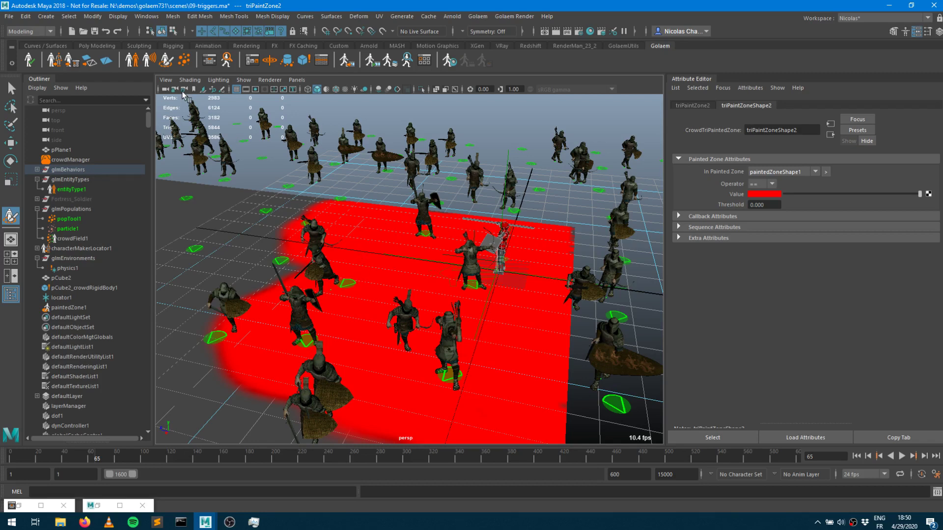
- Review the LookAt and shootArrow branch in the Behavior Editor and the operator choices of the Painted Zone trigger
left_click(209, 60)
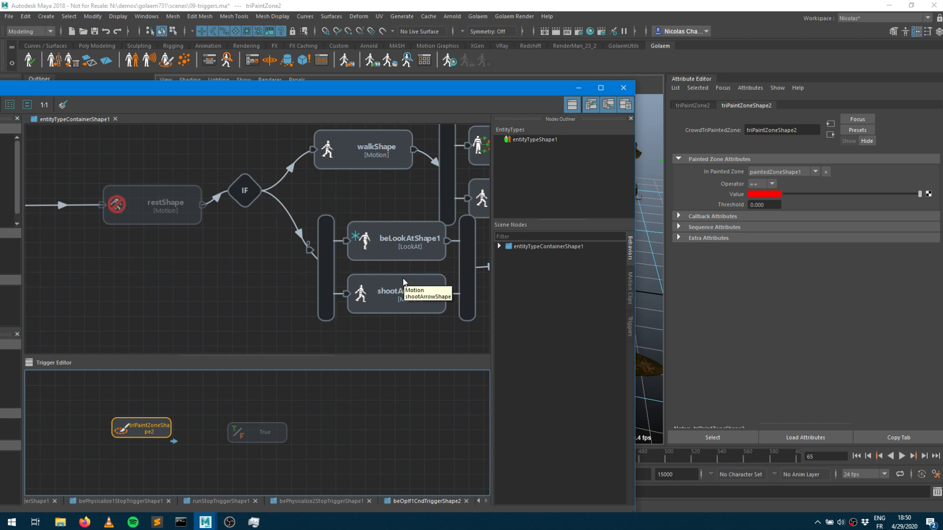
left_click(579, 88)
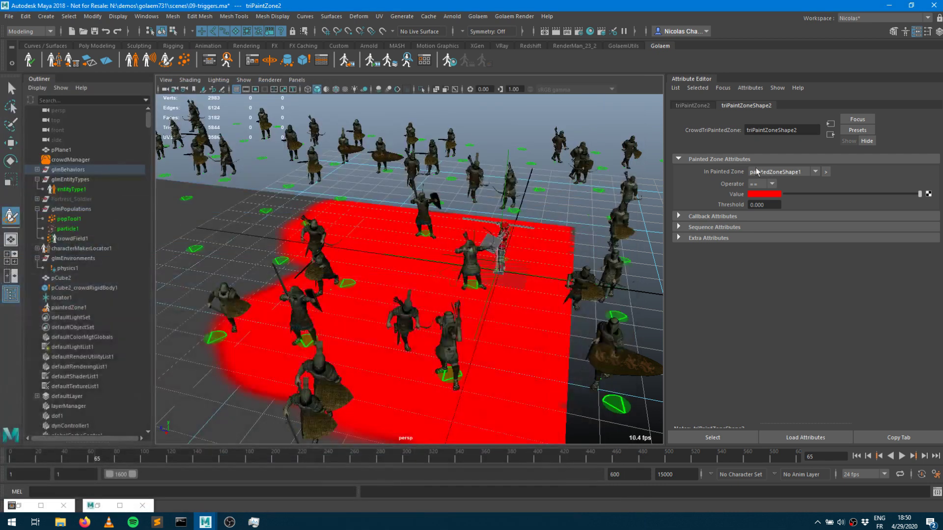
left_click(763, 189)
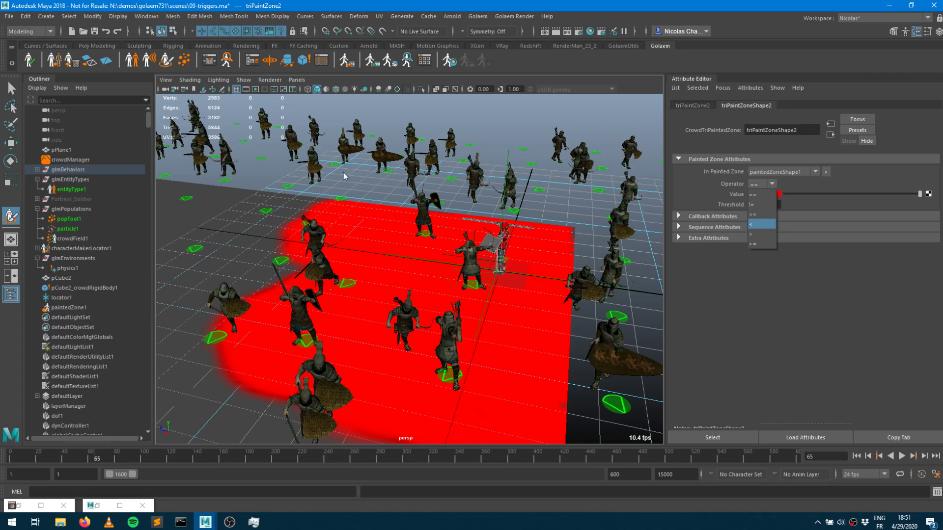
left_click(754, 295)
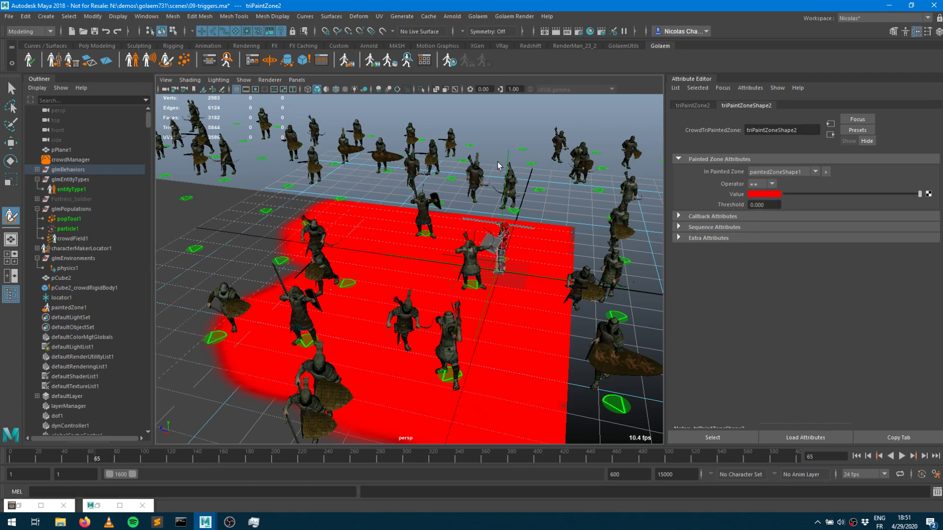
- Add a Texture trigger to the IF condition in the Trigger Editor and move the Behavior Editor aside to expose its attributes
left_click(209, 60)
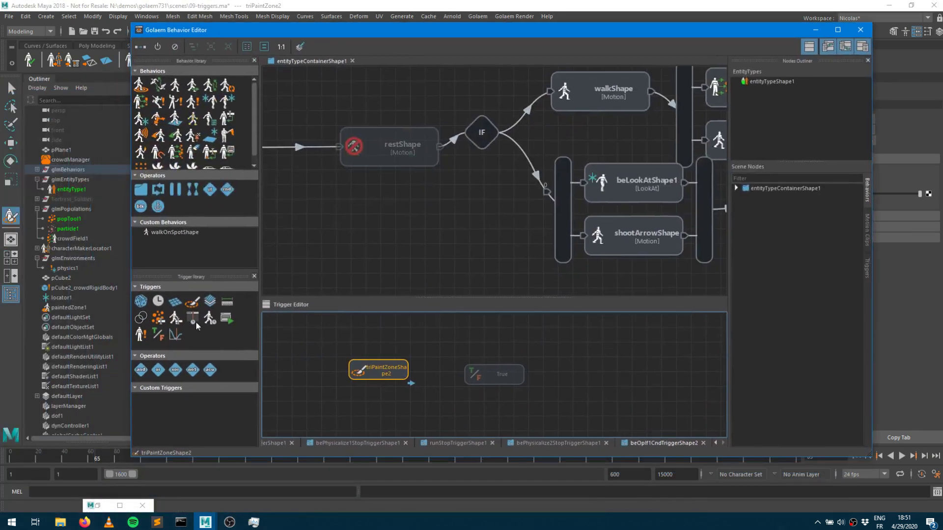
left_click_drag(210, 301, 310, 339)
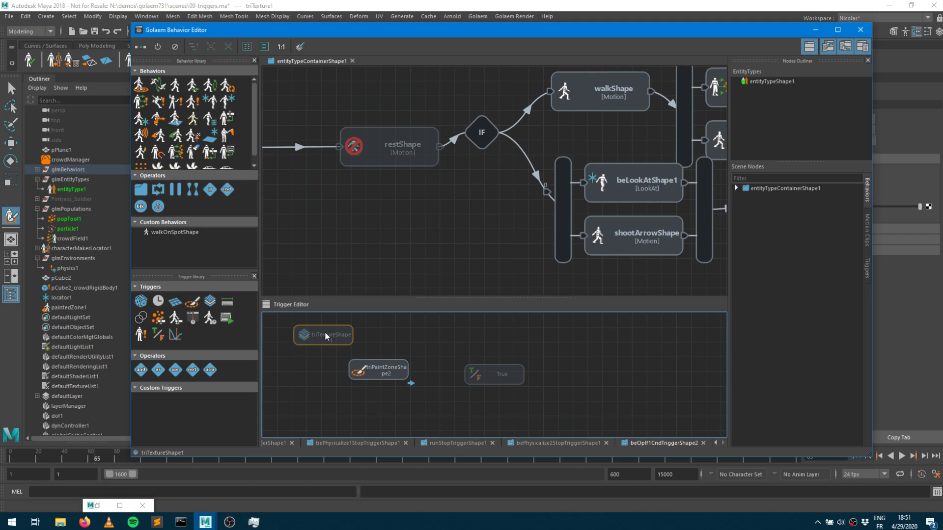
left_click_drag(600, 23, 371, 32)
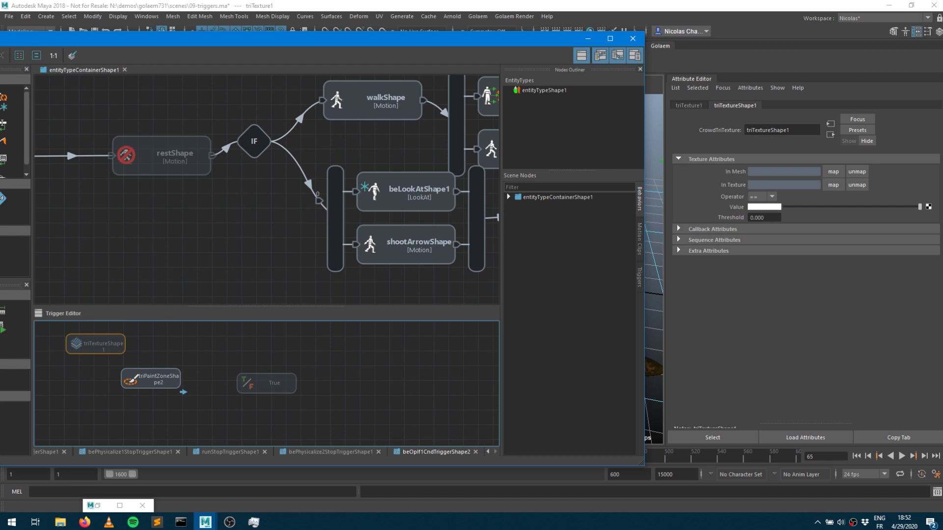
- Switch to Firefox
left_click(85, 522)
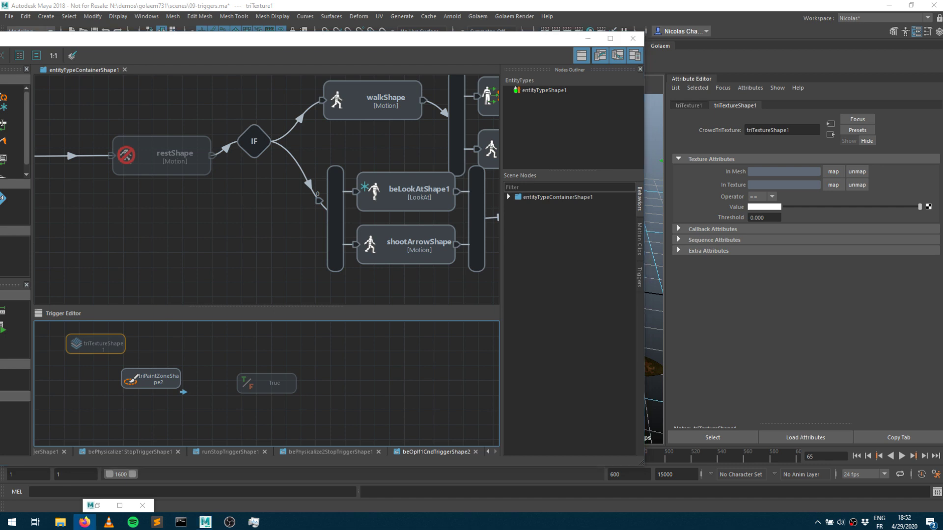